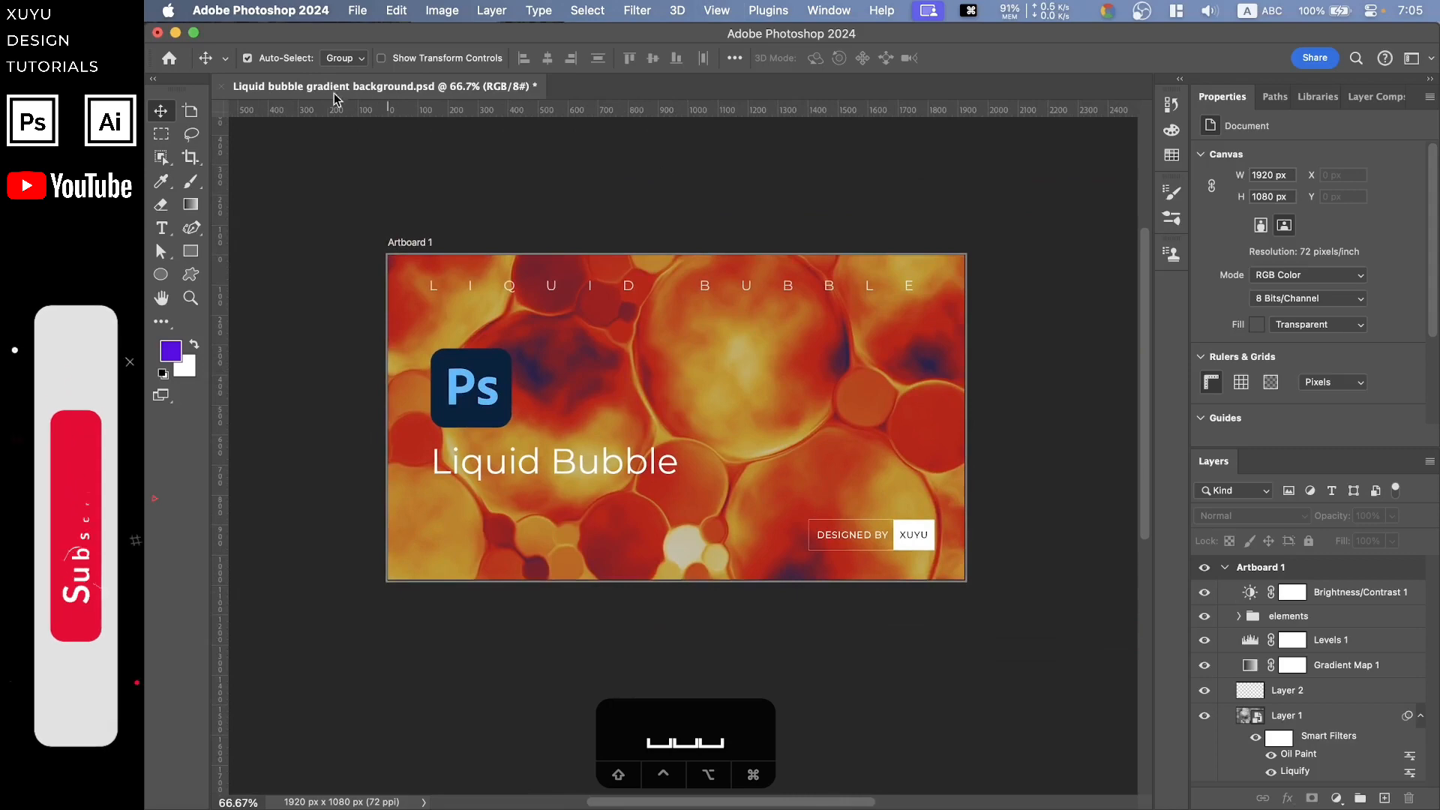
Create a new 1920 x 1080 px RGB document at 72 pixels/inch with a white background
left_click(357, 10)
left_click(408, 37)
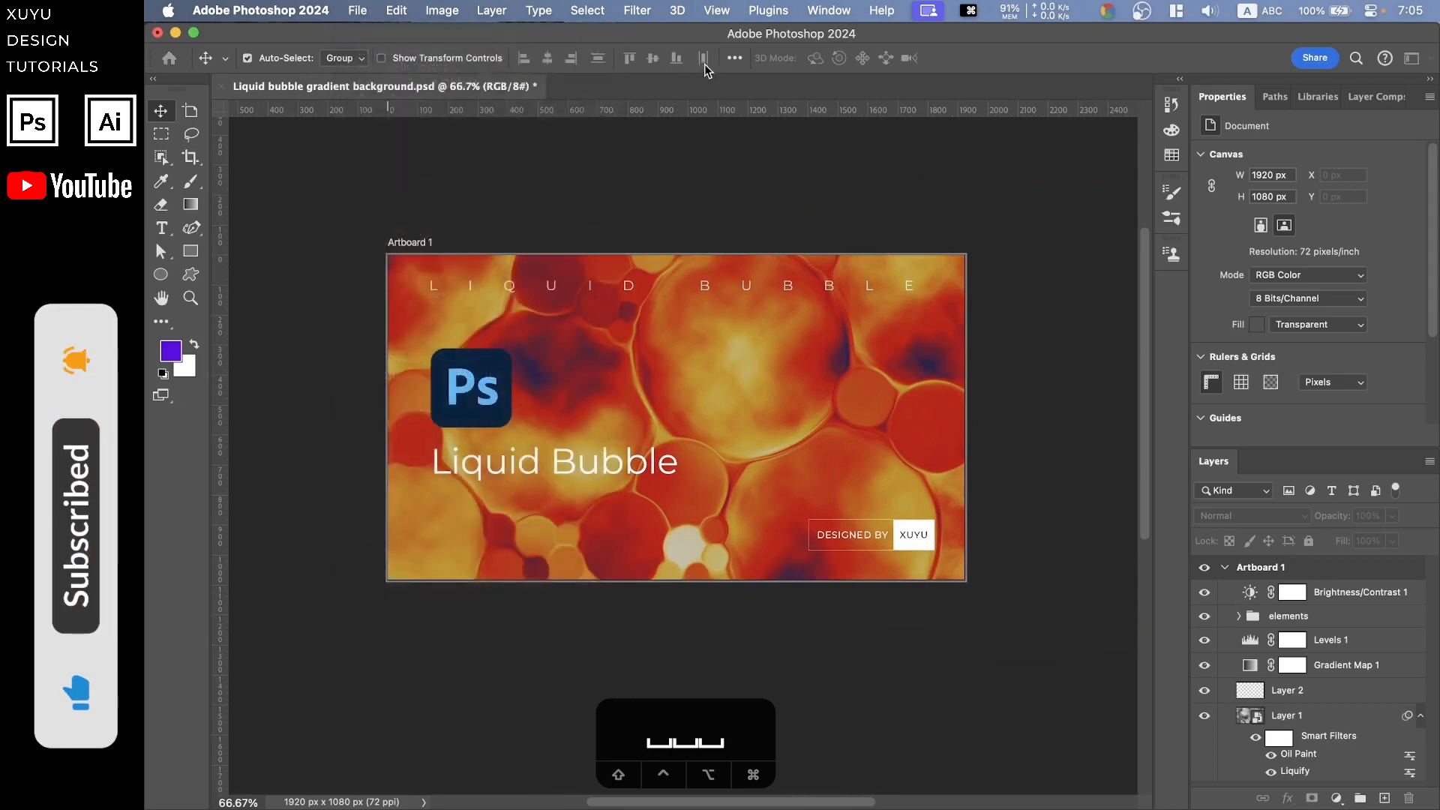
left_click(634, 285)
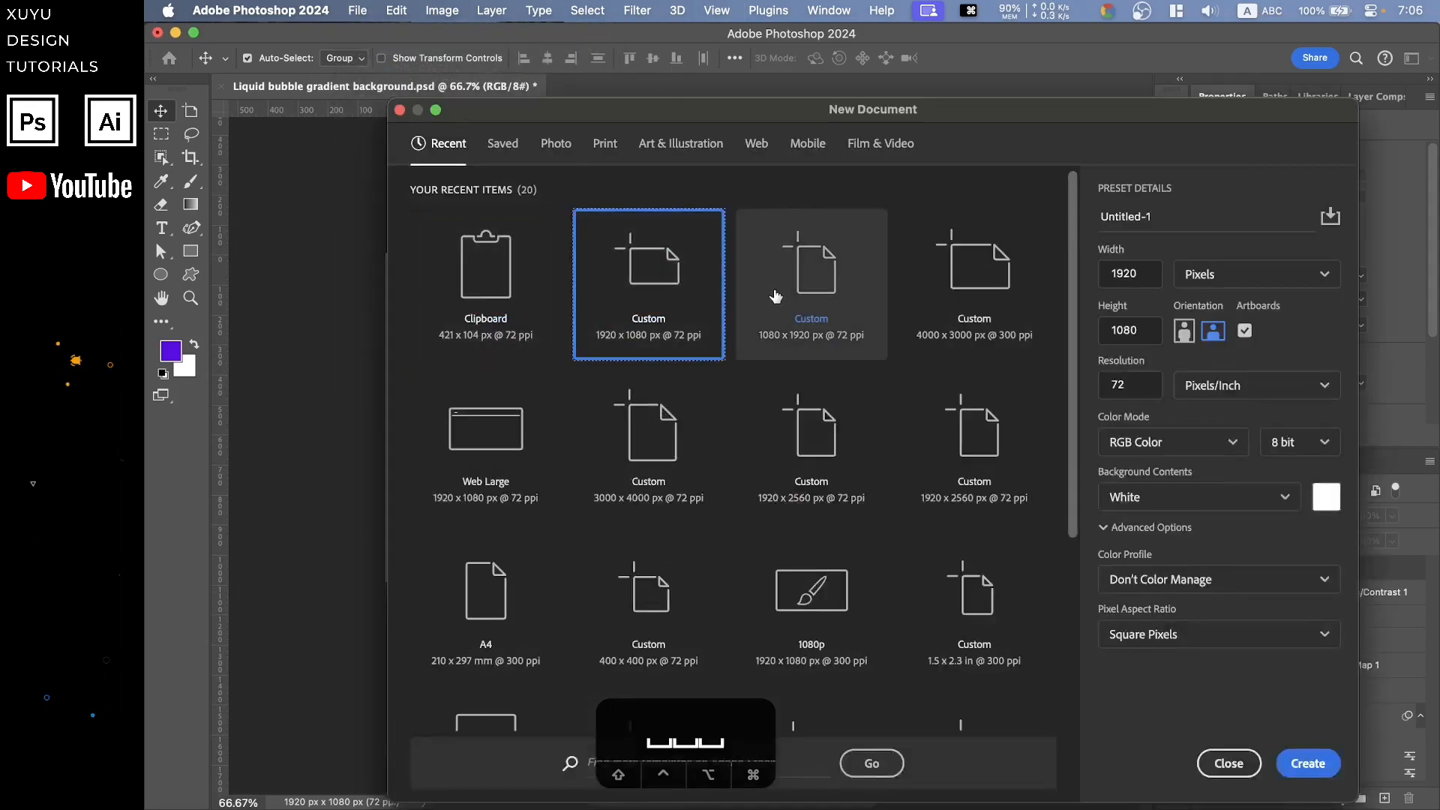
left_click(1131, 273)
left_click(1109, 328)
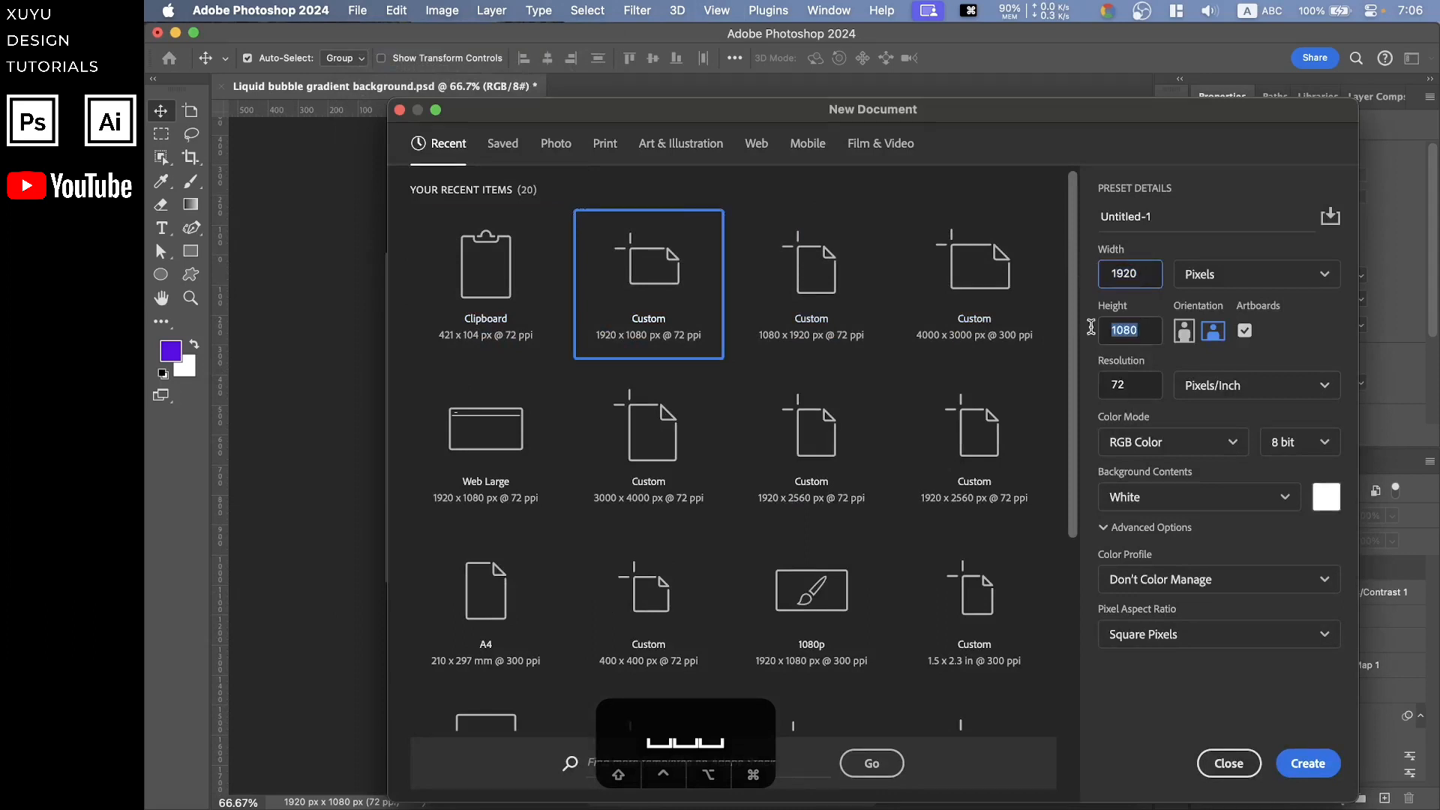
left_click(1120, 387)
left_click(1308, 763)
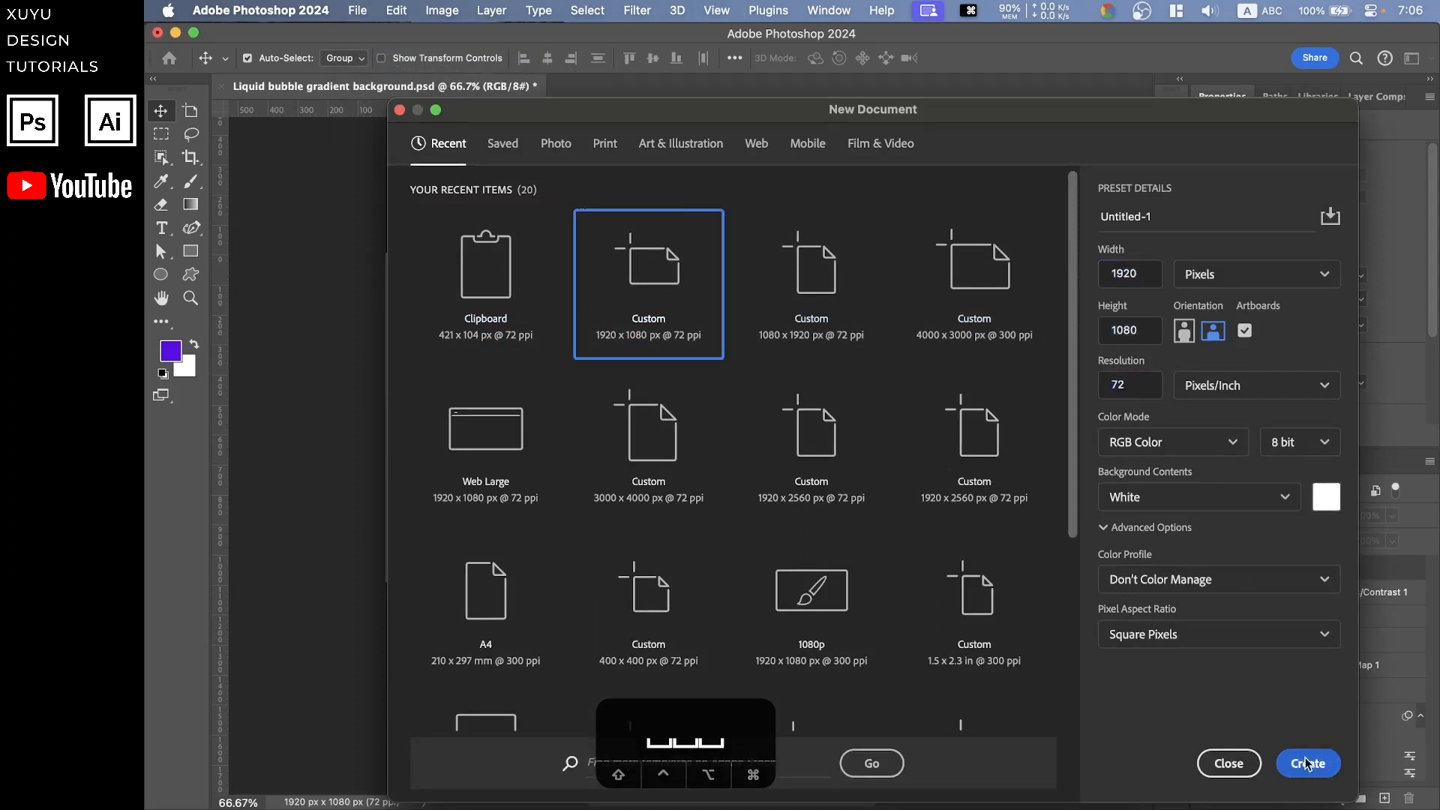
Reset the foreground and background colours to default and fill Layer 1 with black
key("super+minus")
key("super+equal")
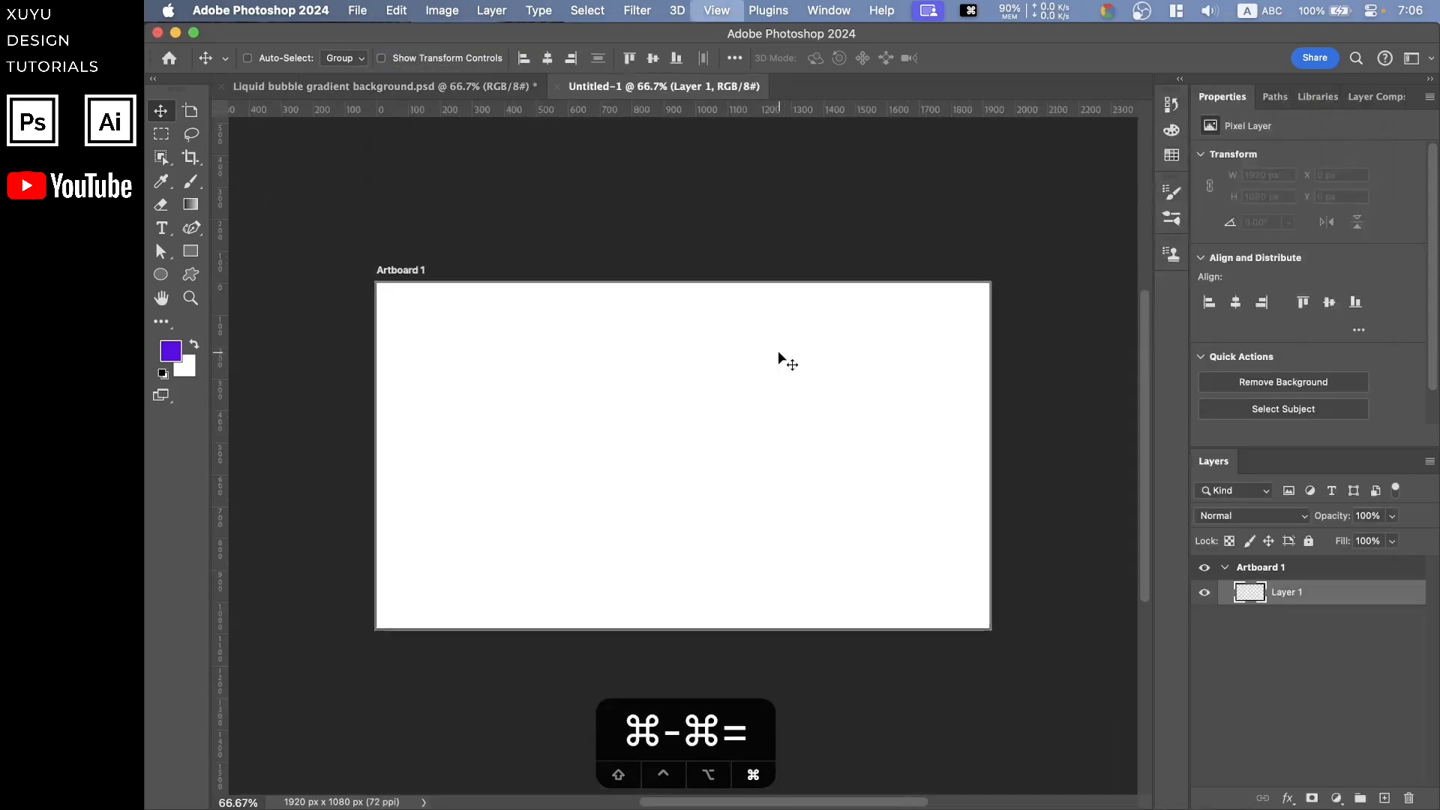
left_click(163, 373)
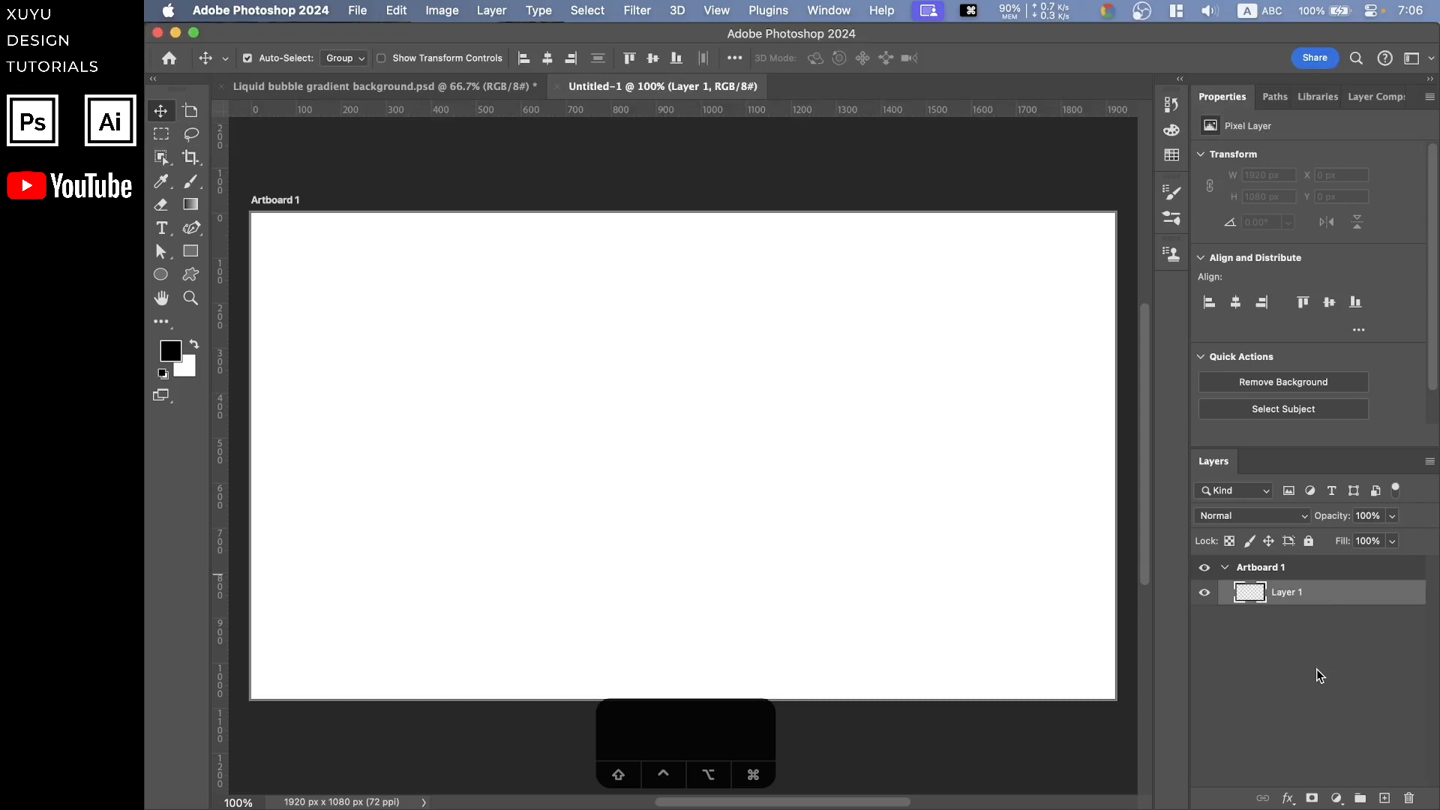
key("alt+BackSpace")
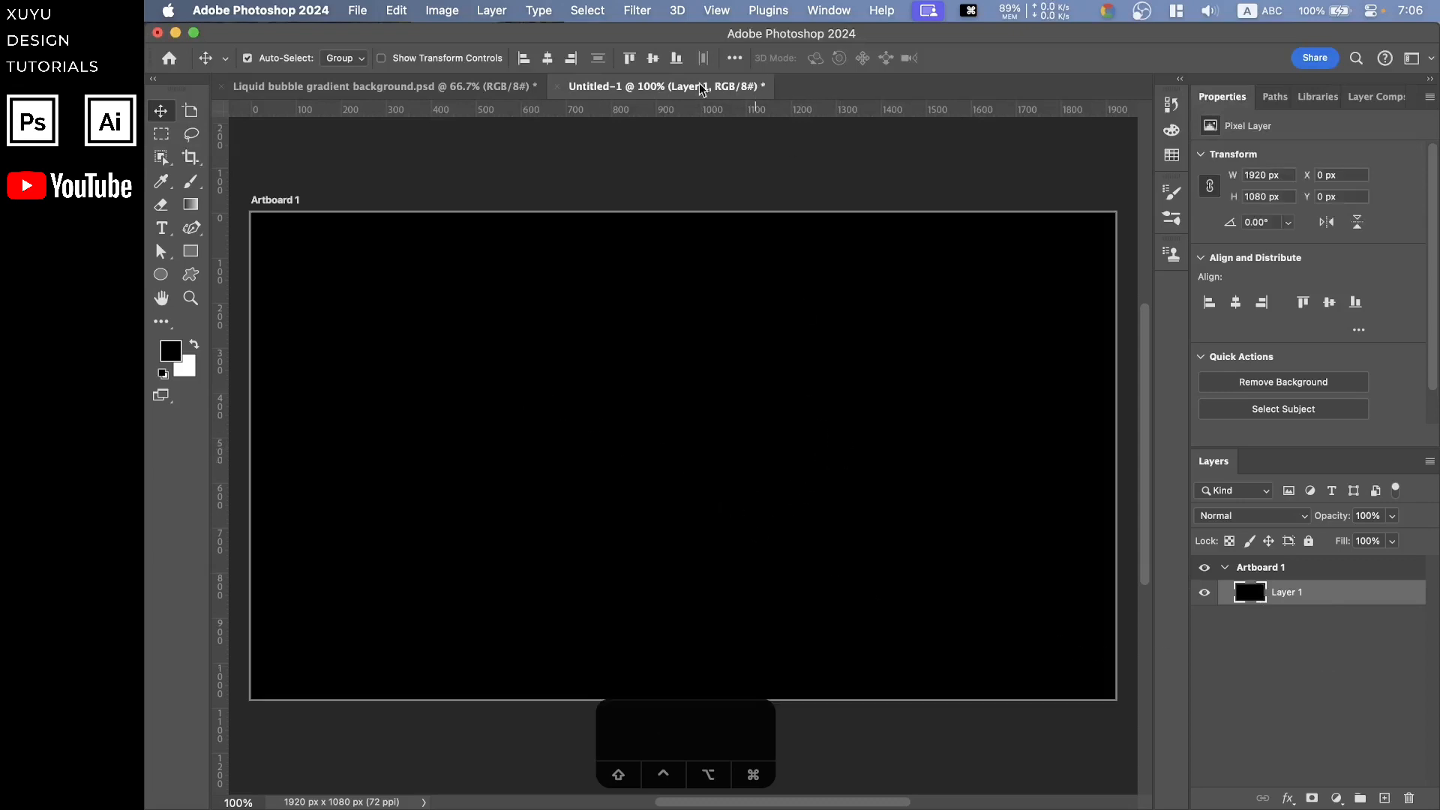
Render the Difference Clouds filter on Layer 1
left_click(636, 11)
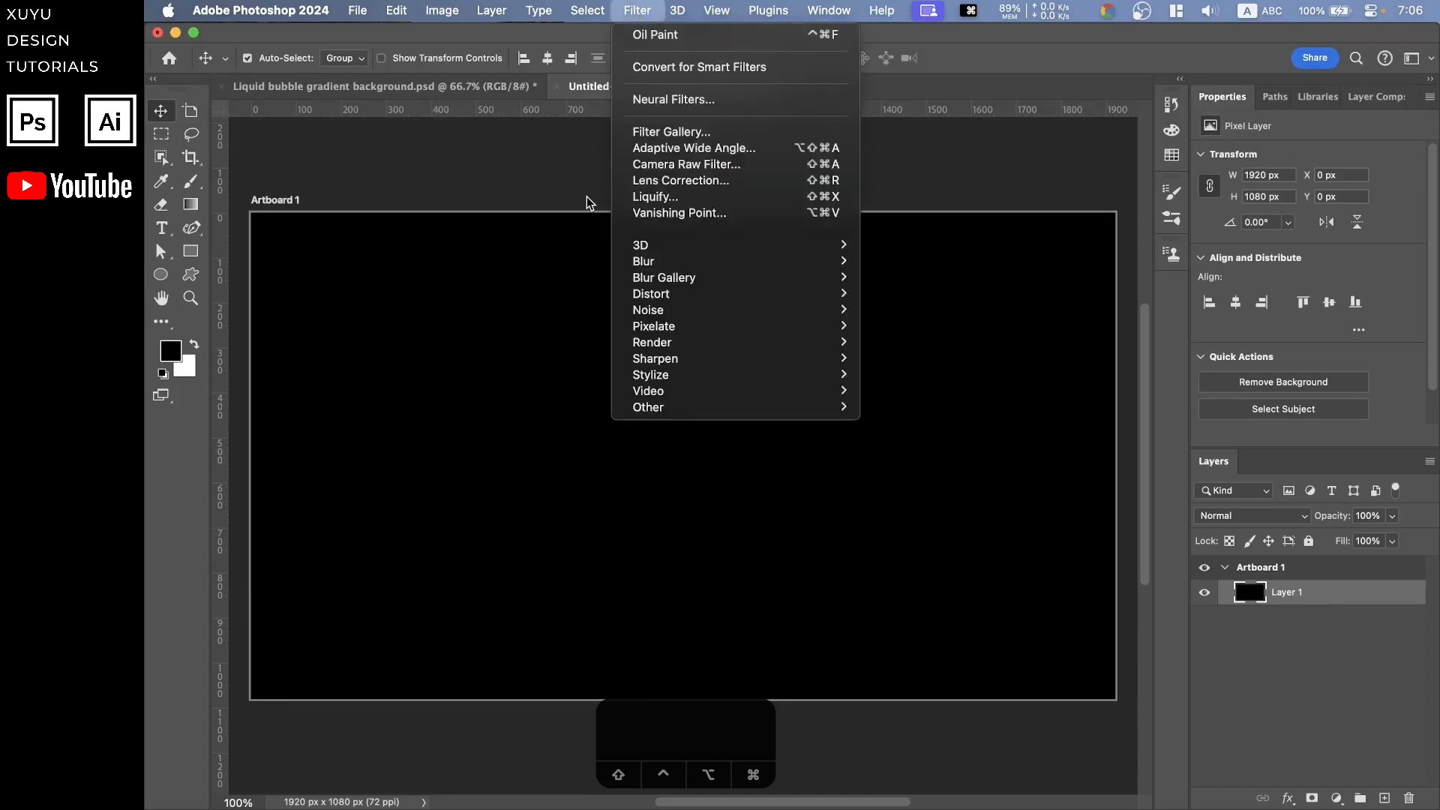
mouse_move(715, 347)
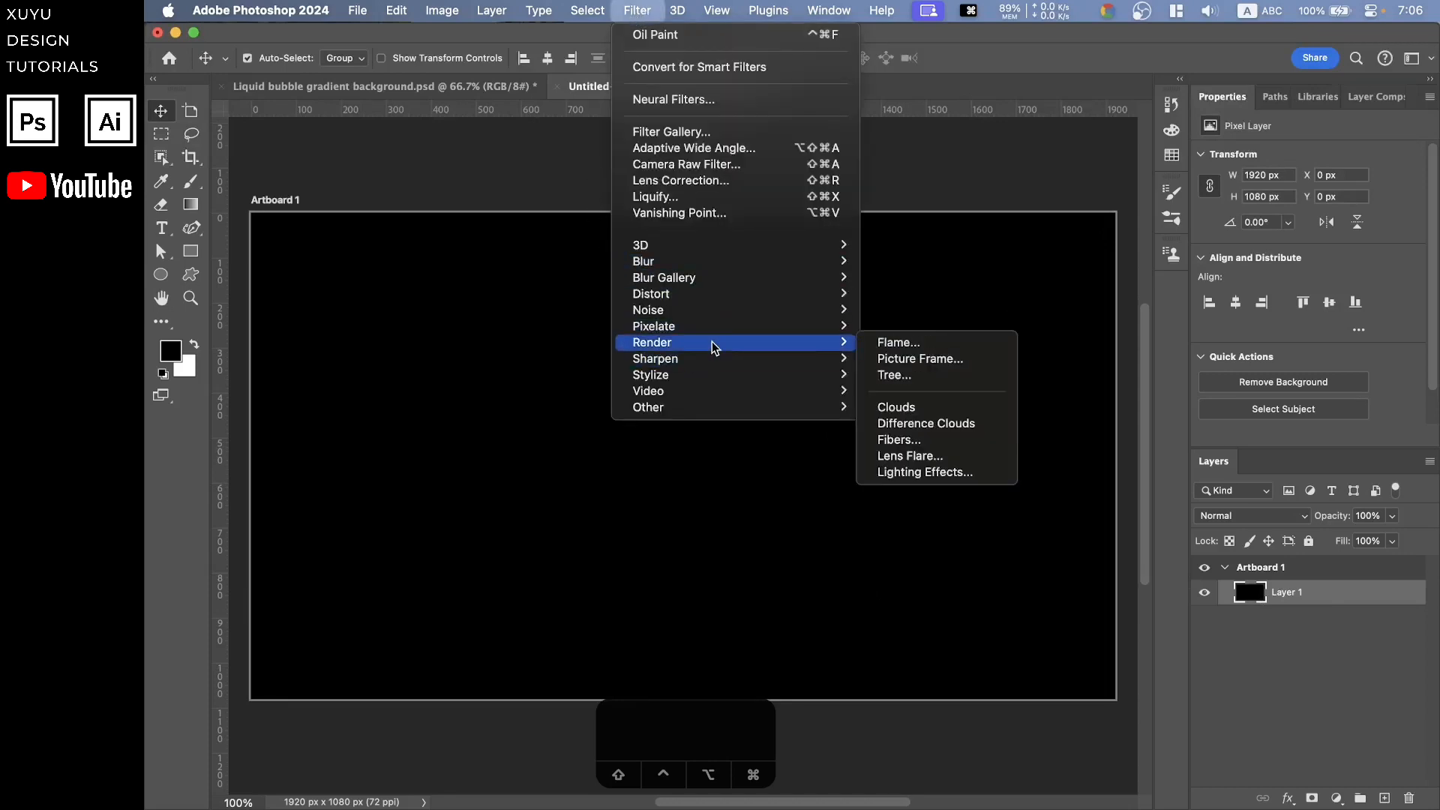
left_click(981, 424)
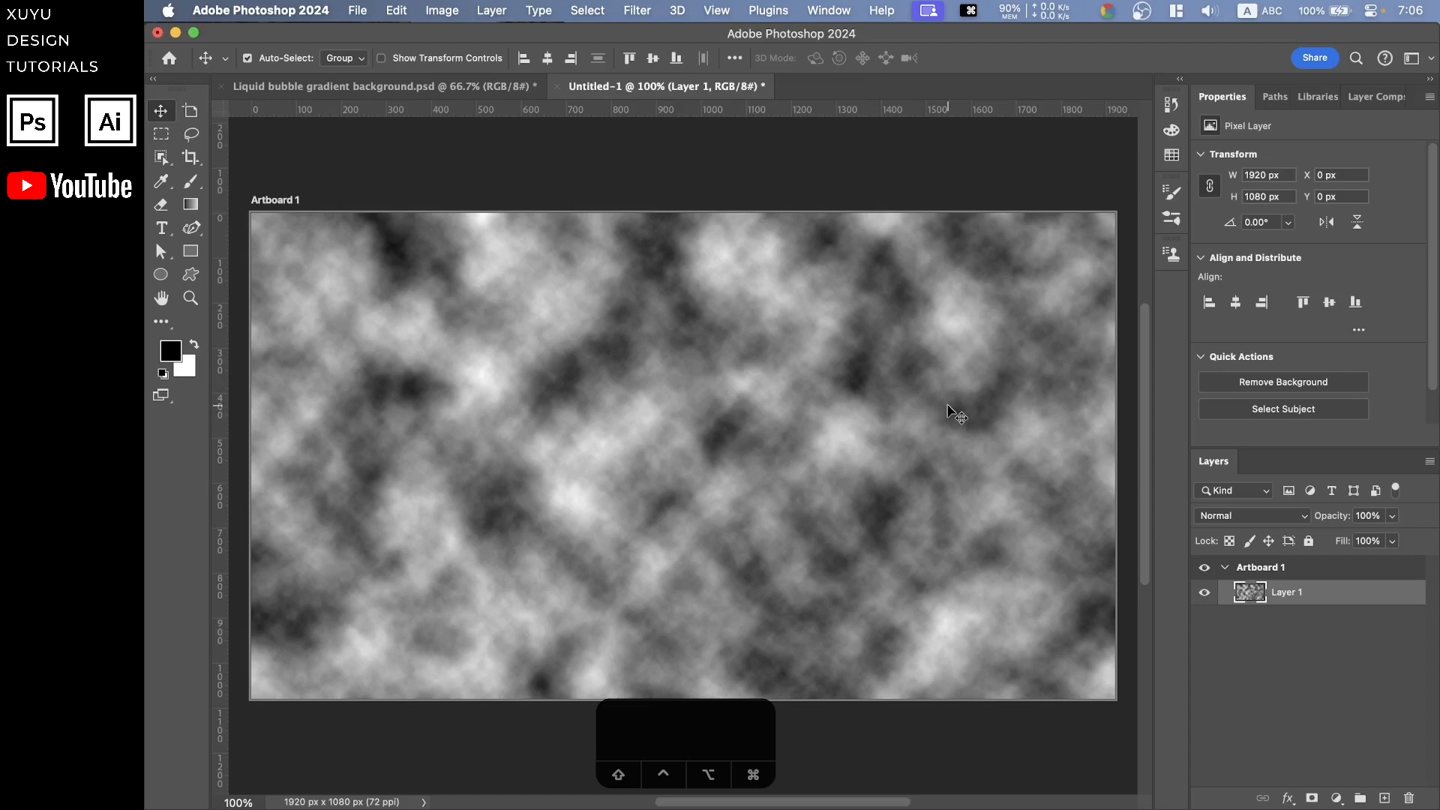
Convert the clouds layer to a smart object
key("super+minus")
key("super+equal")
right_click(1316, 591)
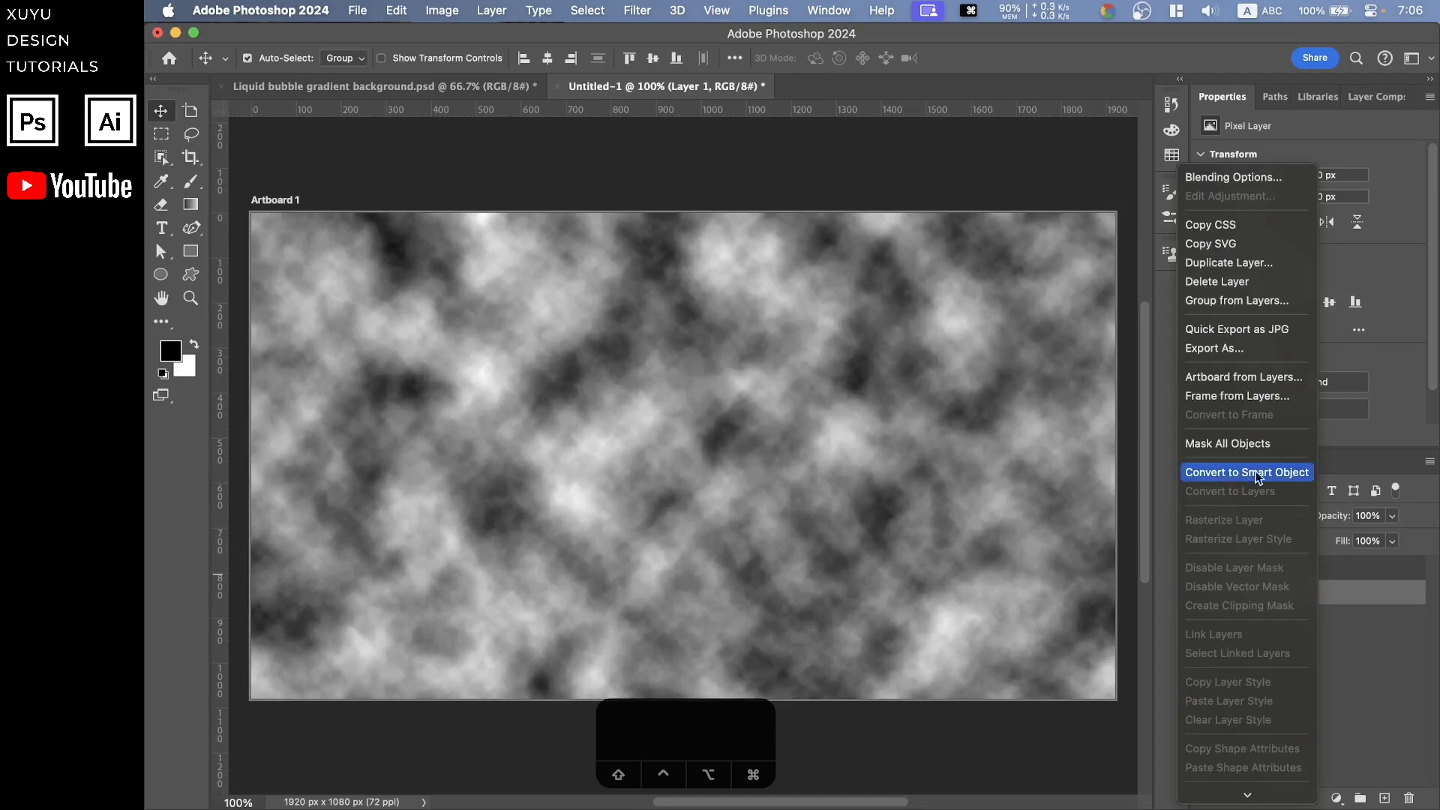
left_click(1258, 474)
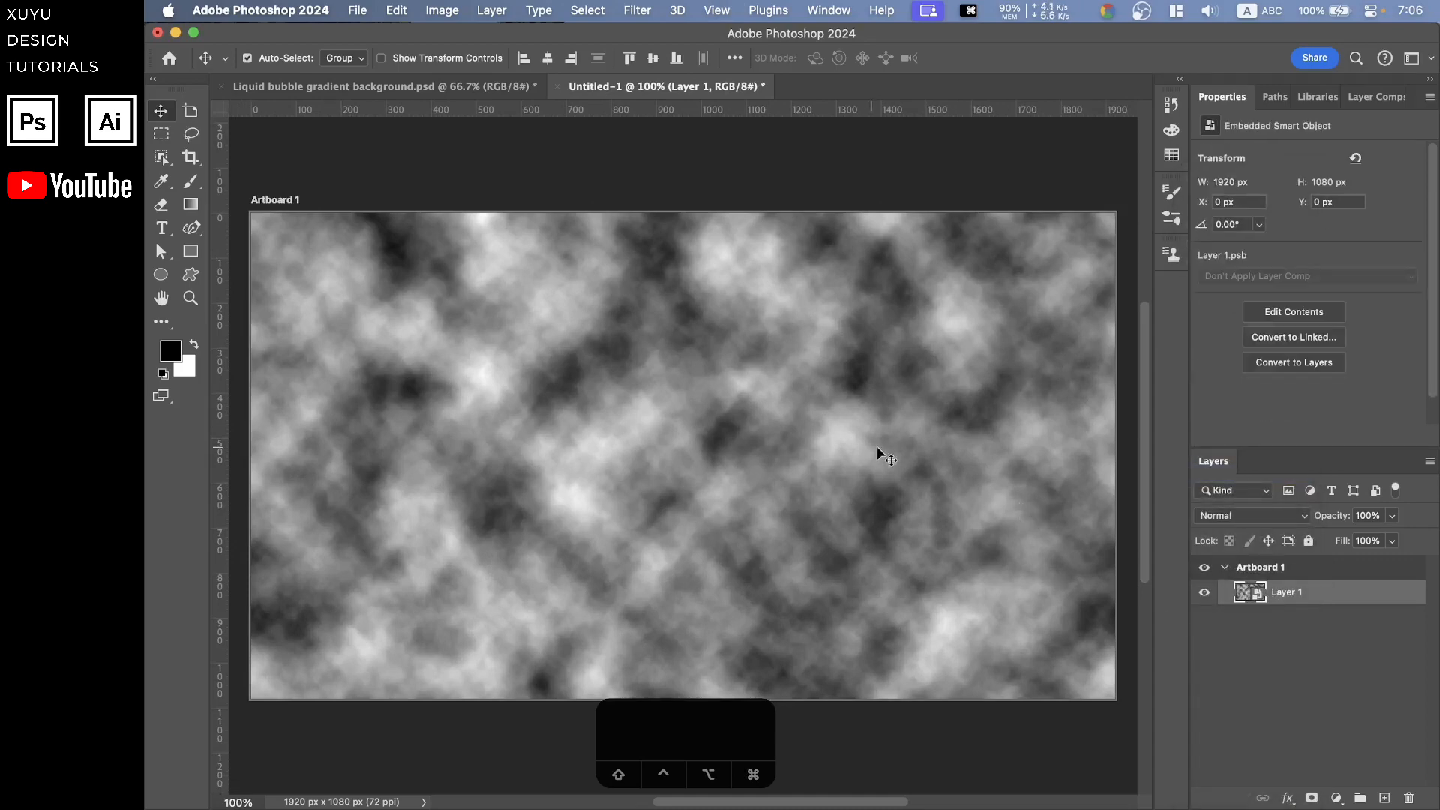
Open the Liquify filter on the smart object and choose the Bloat tool
left_click(639, 10)
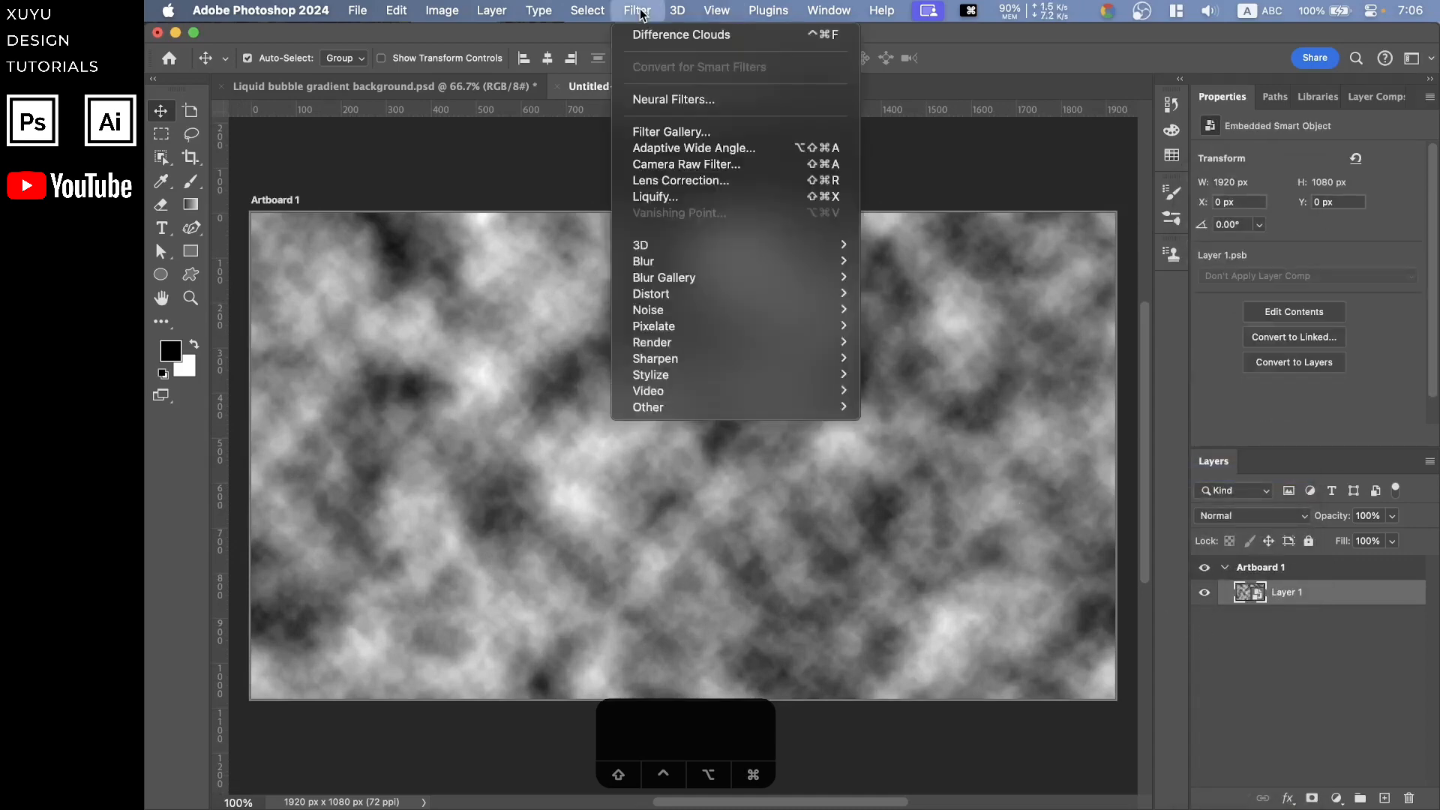
left_click(690, 198)
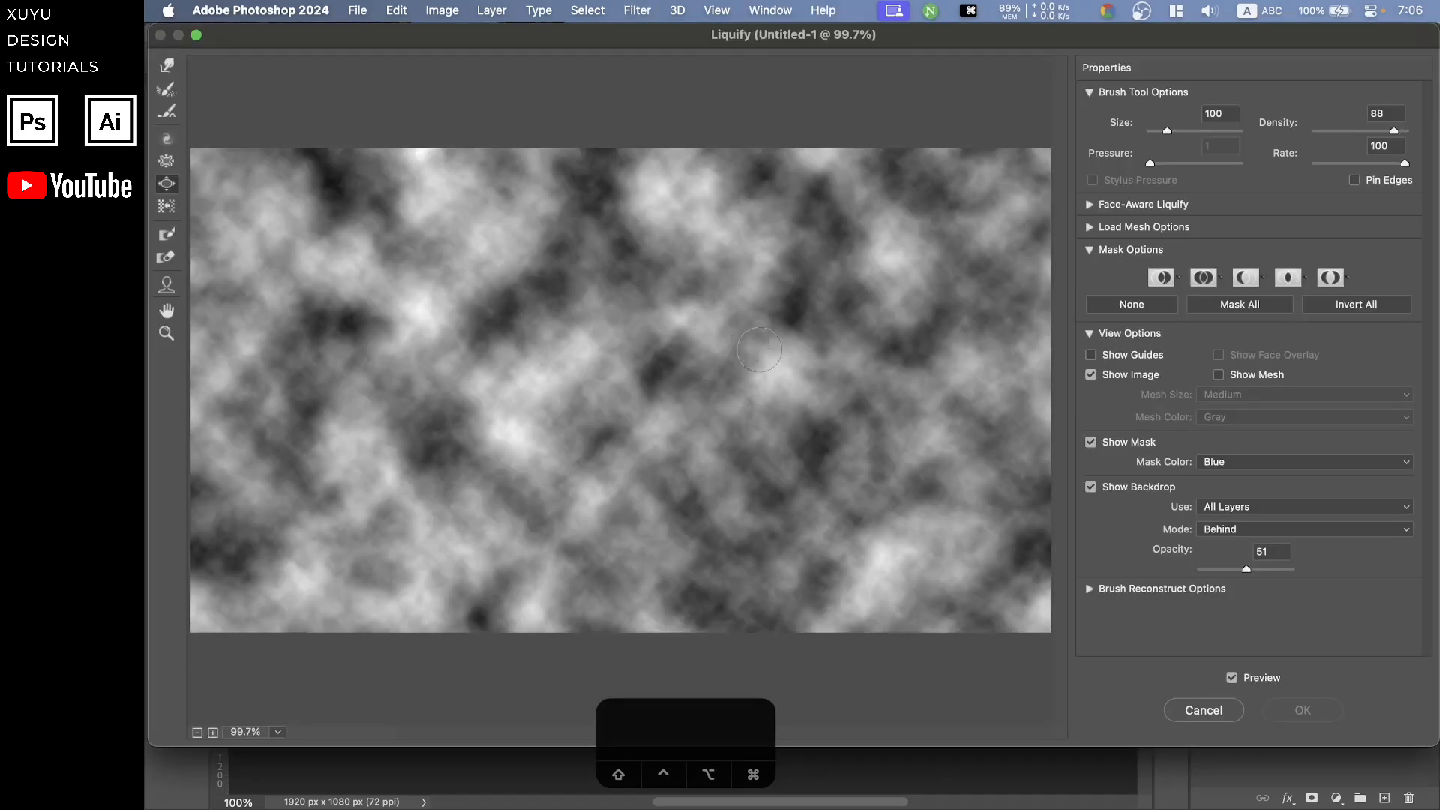
key("super+minus")
key("super+equal")
key("space")
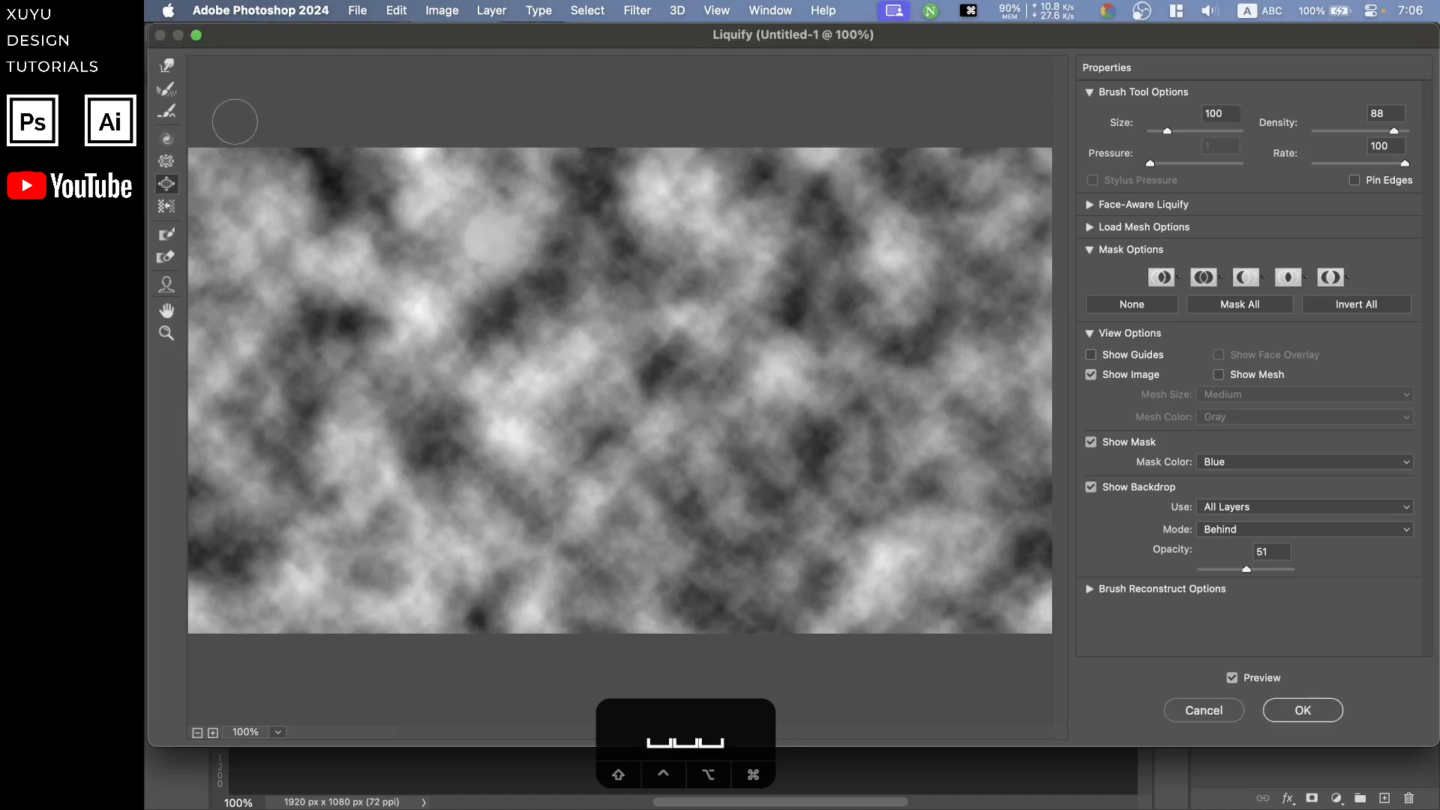
left_click(168, 185)
Bloat a round bubble at the image's upper edge, just right of centre, with brush size 500
left_click(1373, 113)
left_click_drag(1168, 131, 1183, 131)
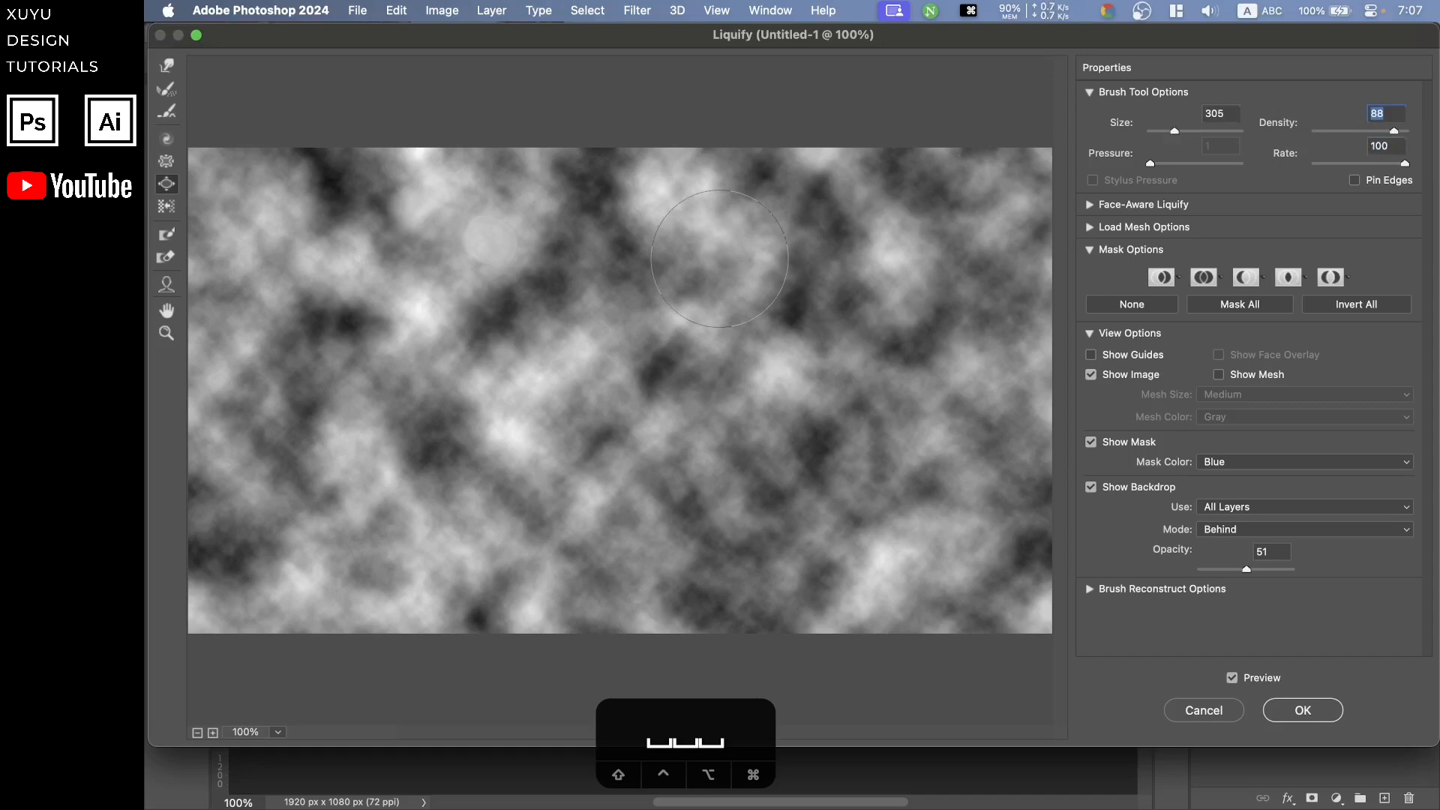
key("bracketright")
key("bracketright")
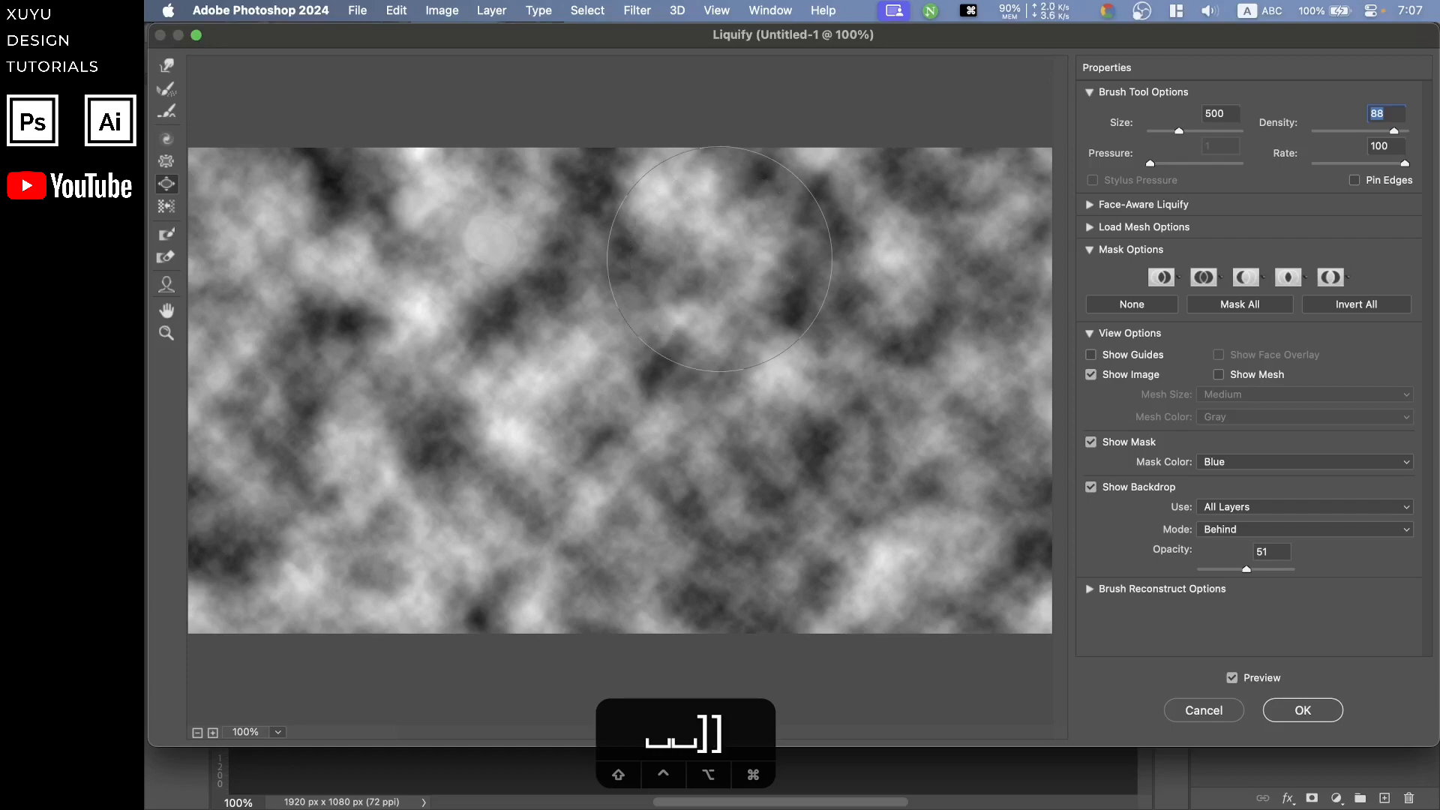
key("bracketleft")
key("bracketright")
key("bracketleft")
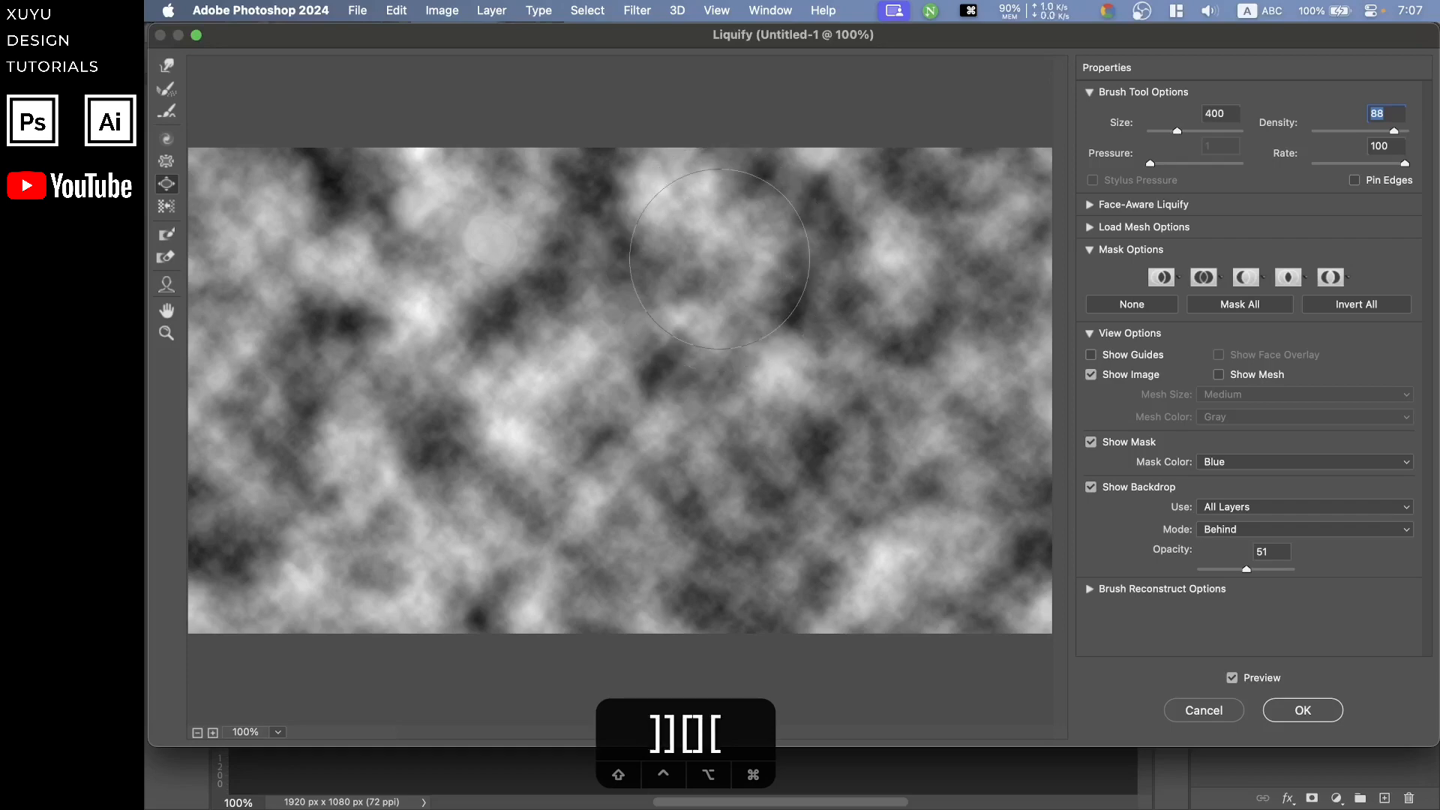
key("bracketright")
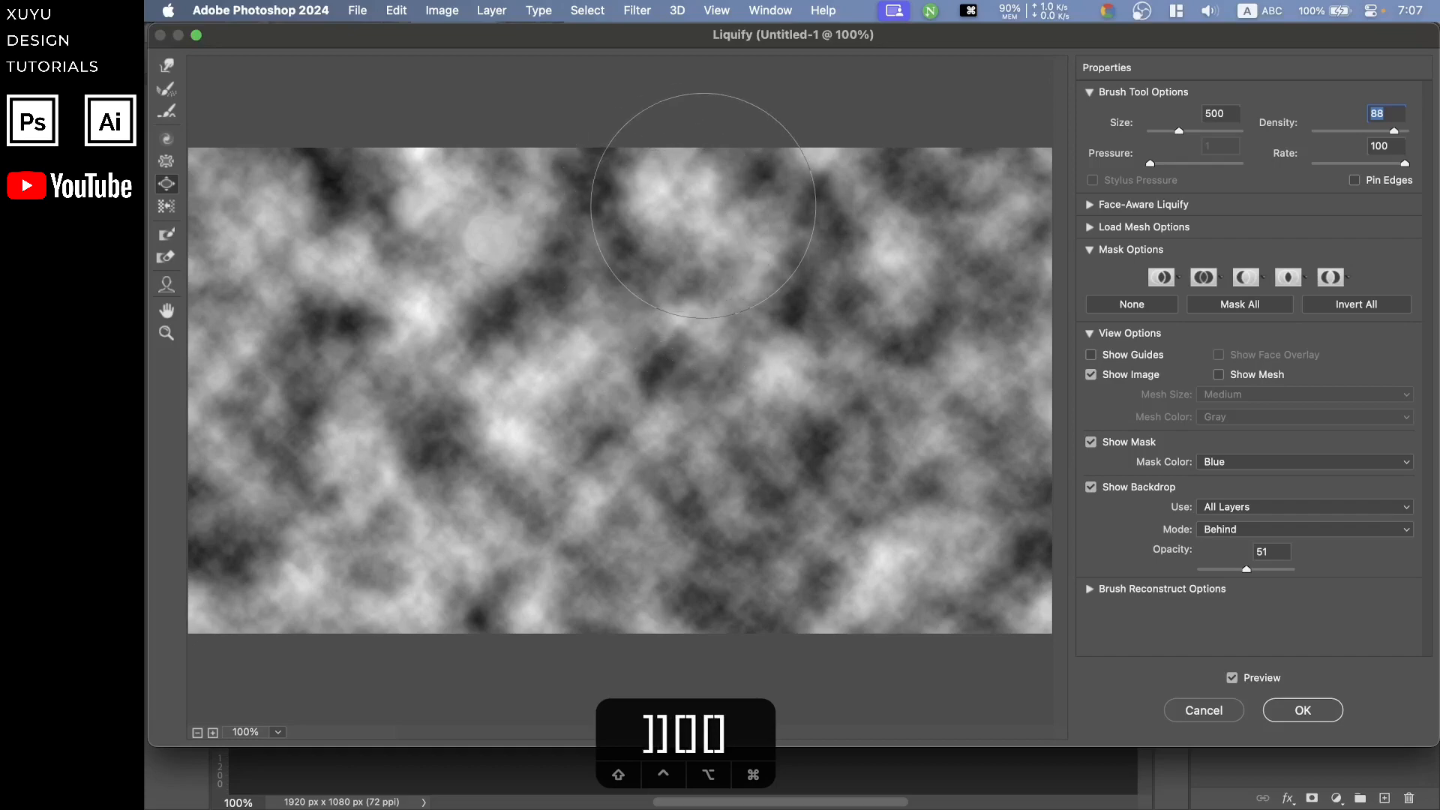
left_click_drag(704, 206, 704, 206)
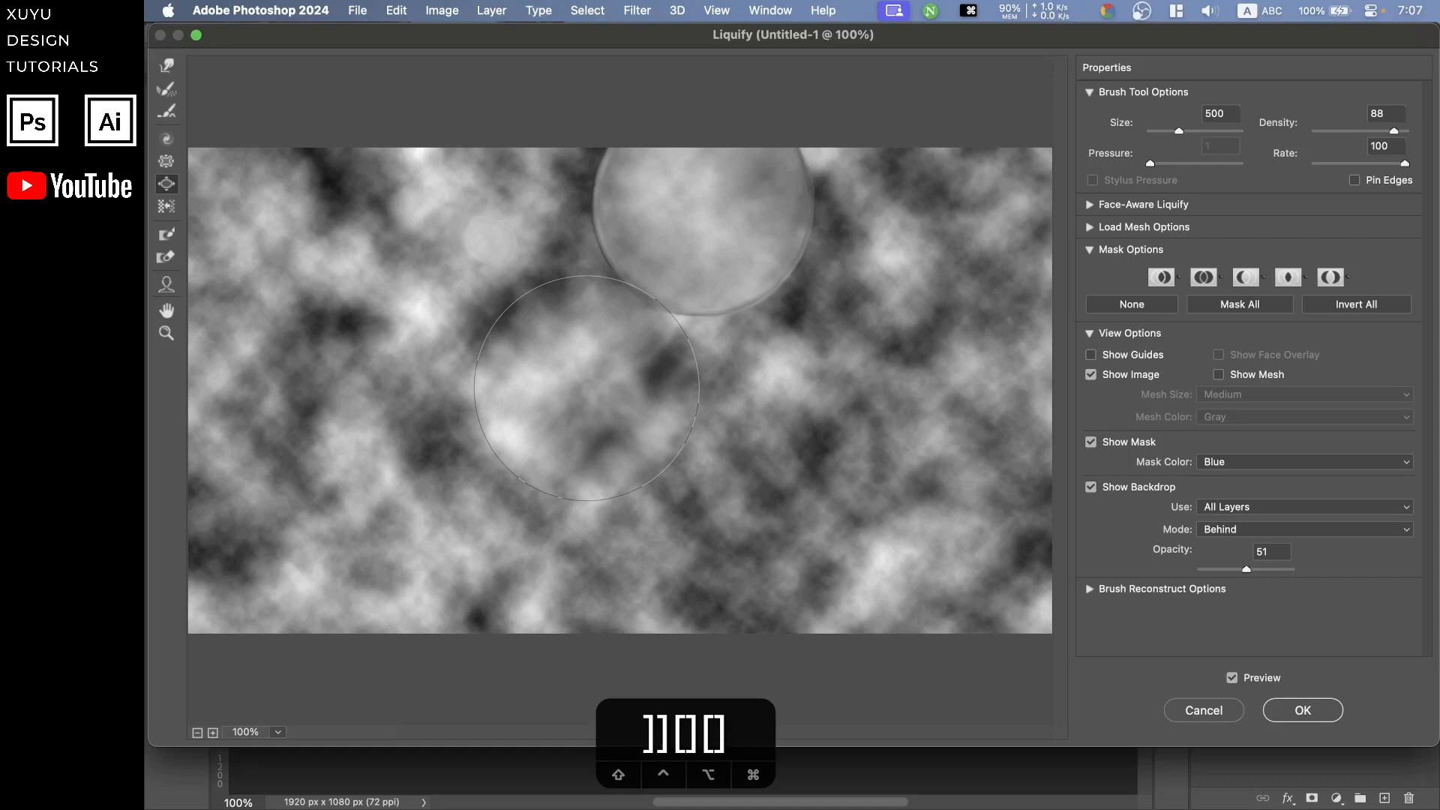
Bloat two bubbles with brush size 600, one near the image centre and one in its lower-left corner
key("alt")
key("bracketright")
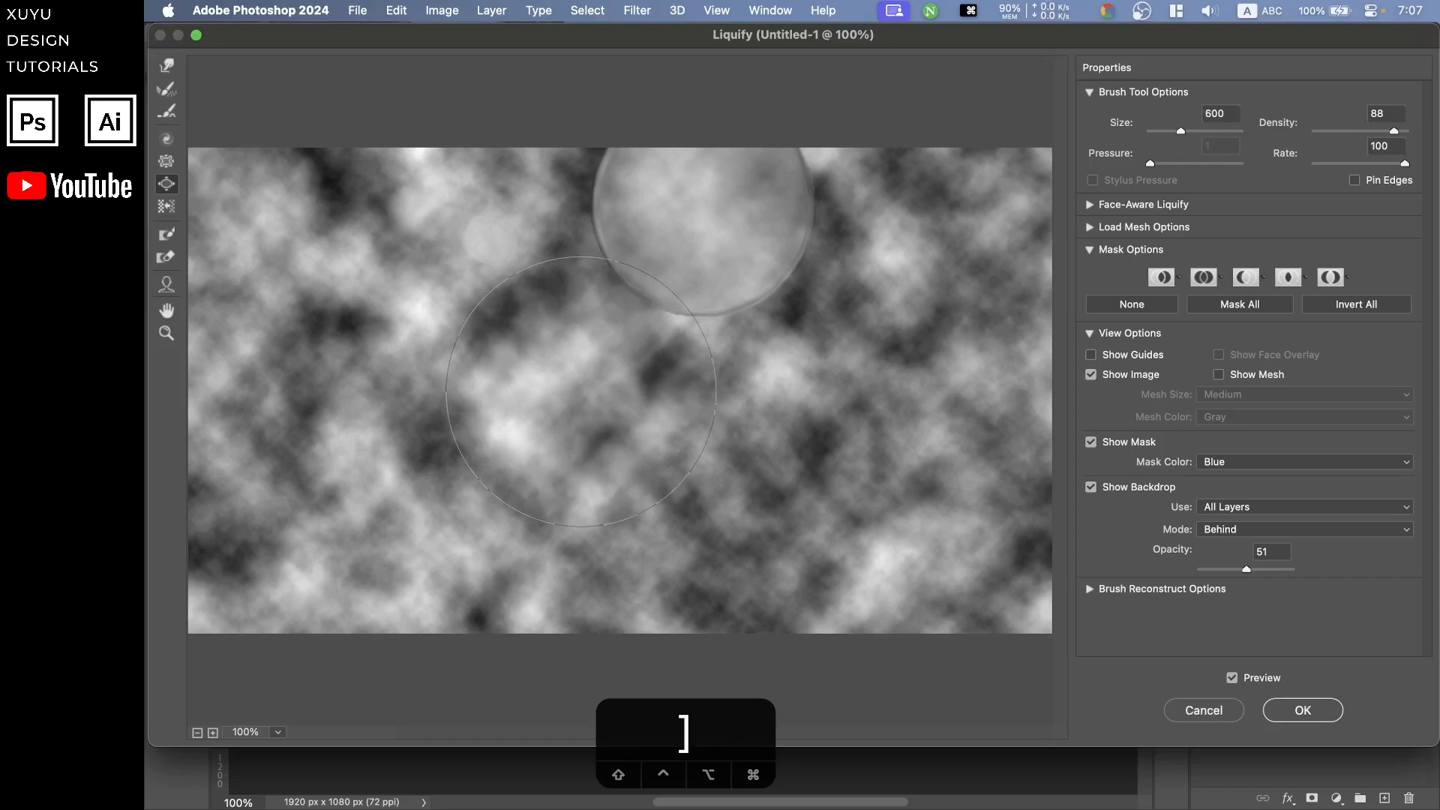
left_click_drag(573, 399, 573, 398)
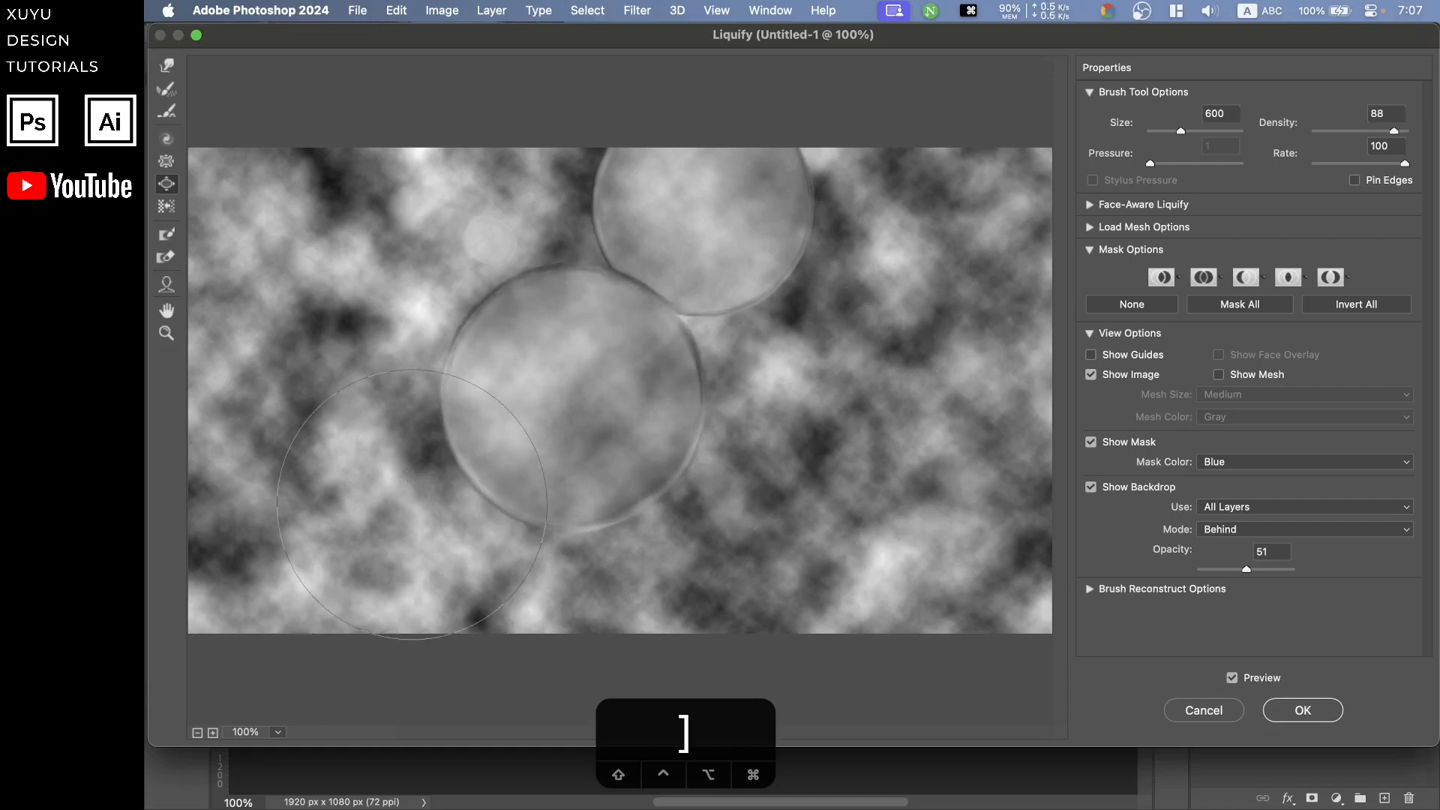
left_click(197, 733)
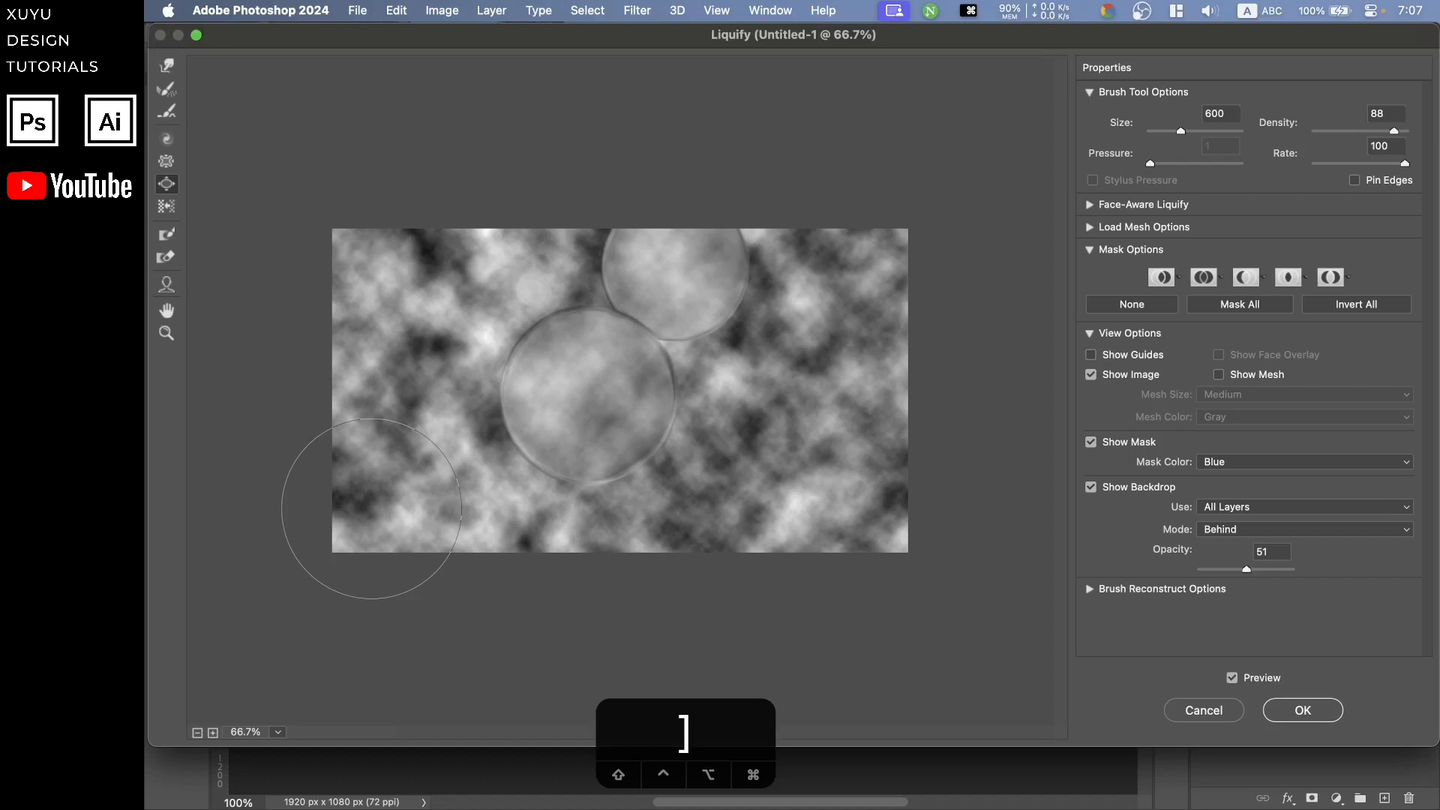
left_click_drag(372, 508, 372, 508)
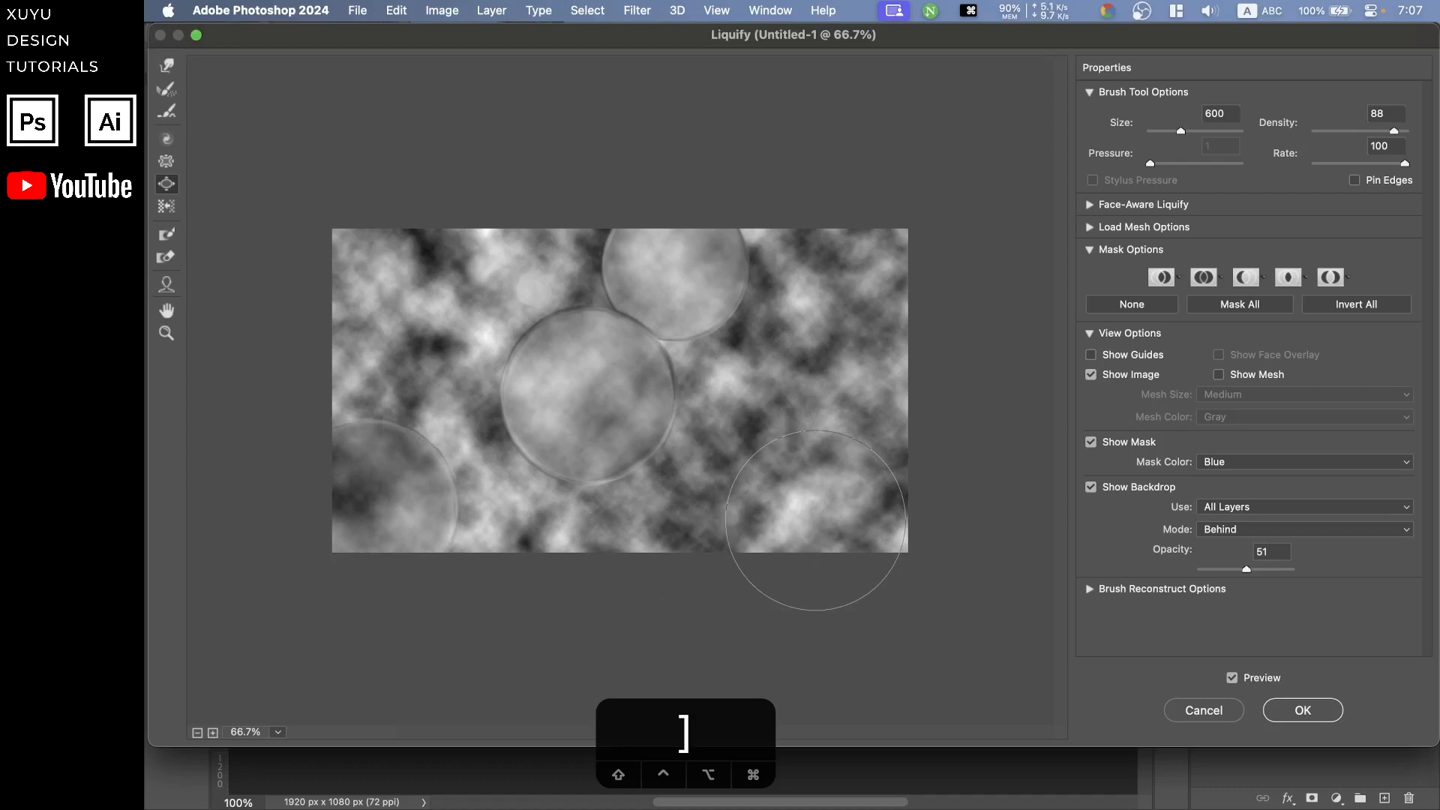
Bloat a bubble in the image's lower-right corner with brush size 700 and one above it with size 600
key("bracketright")
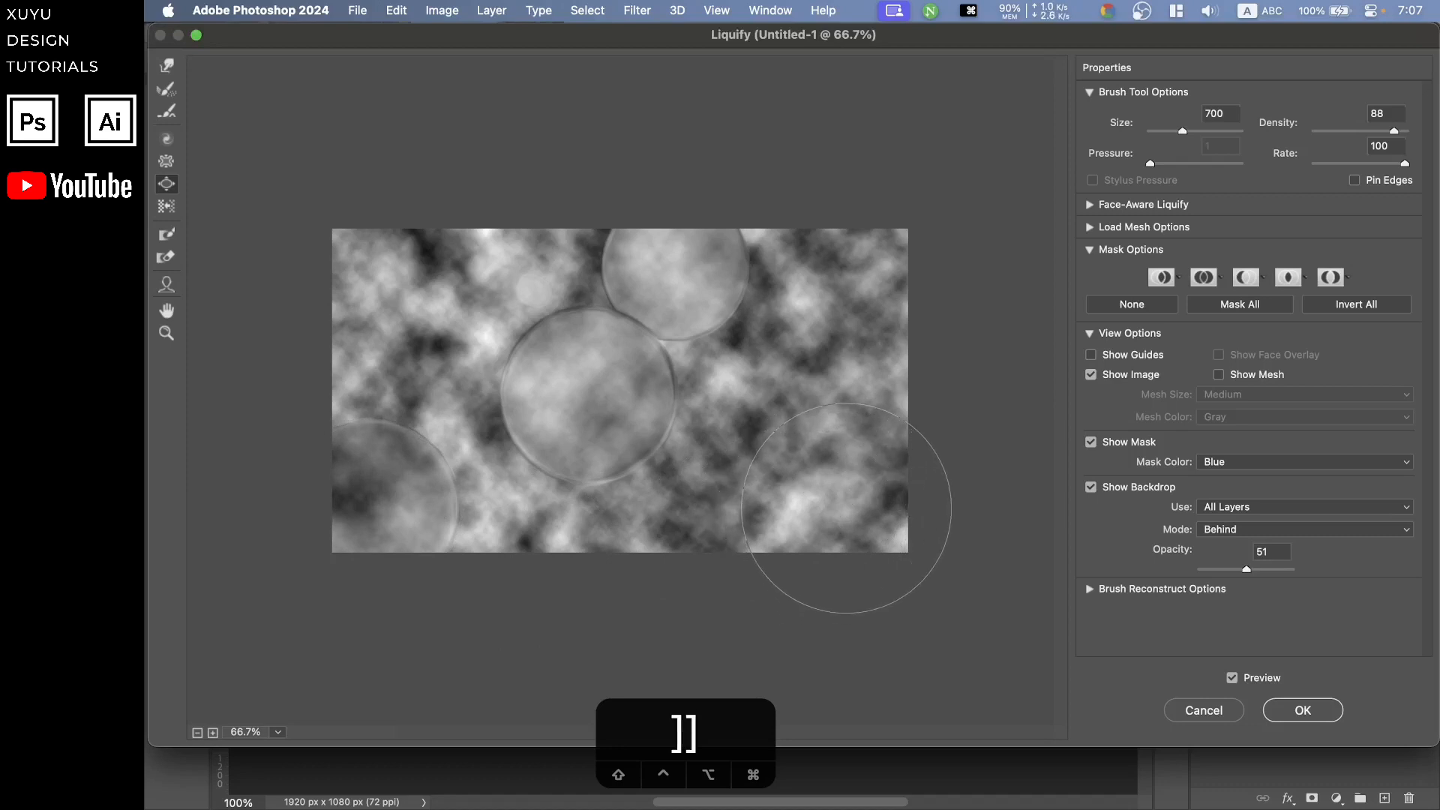
left_click_drag(846, 508, 845, 508)
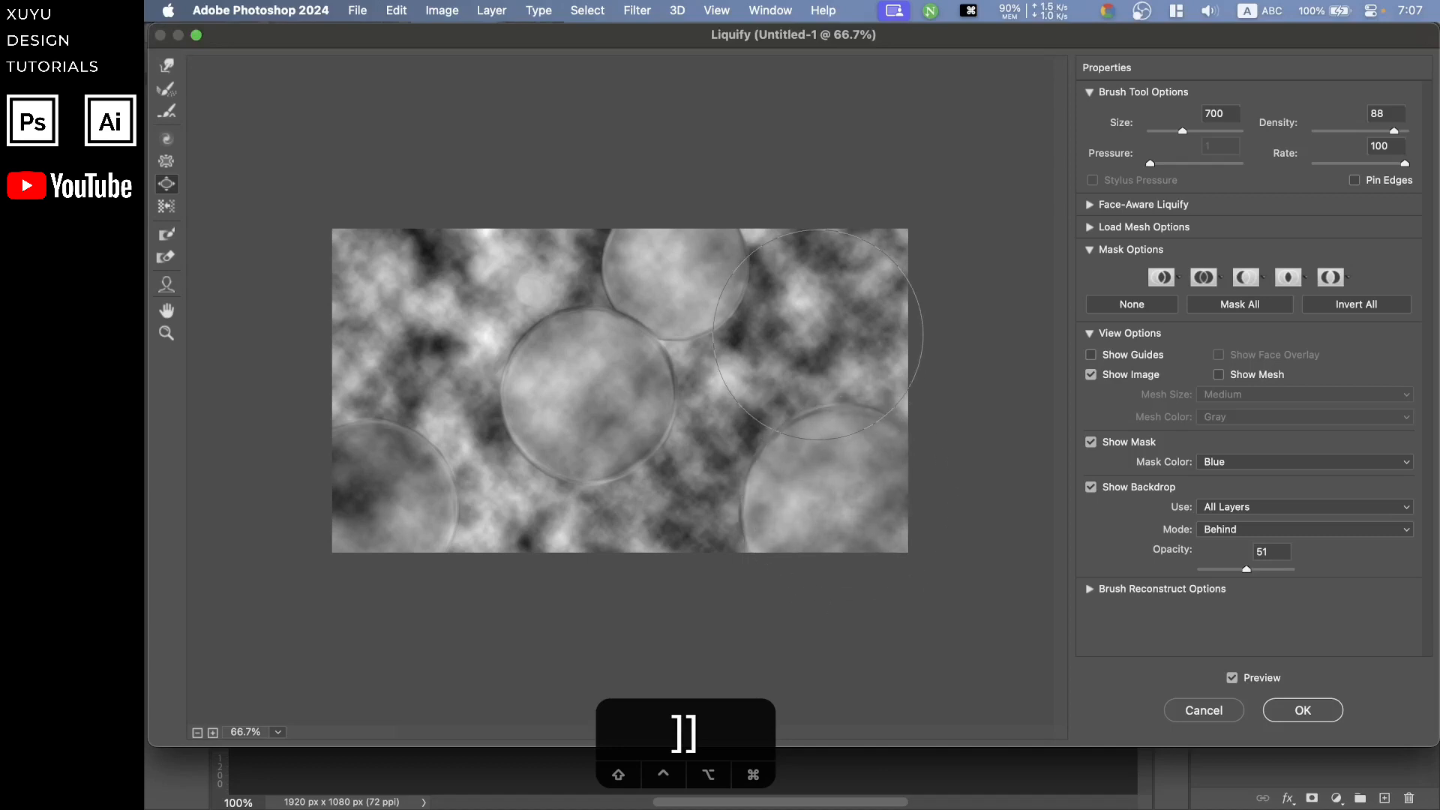
key("bracketleft")
key("bracketleft")
key("bracketright")
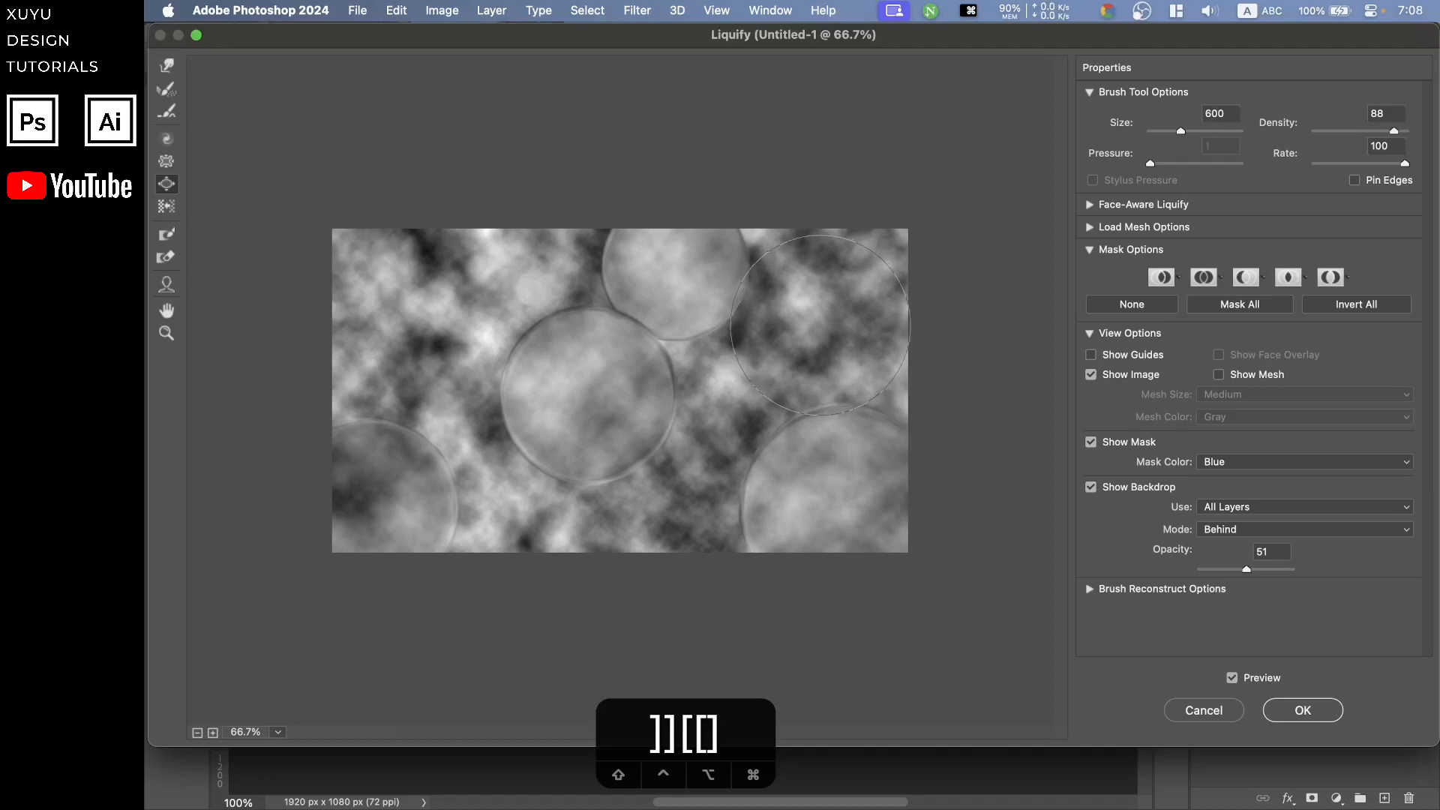
left_click_drag(821, 325, 821, 325)
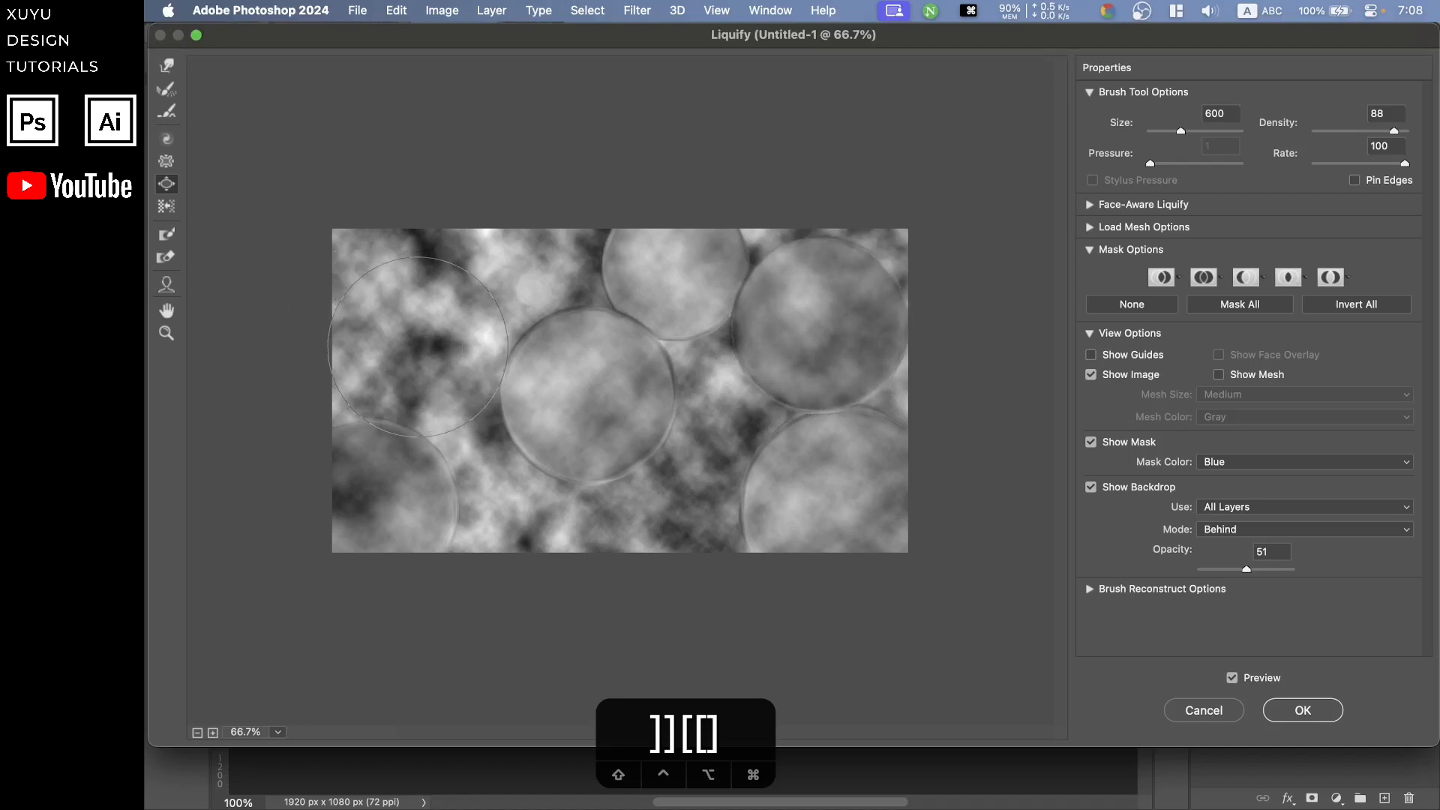
Bloat a bubble on the image's left side with brush size 600 and one at the upper edge, left of centre, with size 400
key("bracketleft")
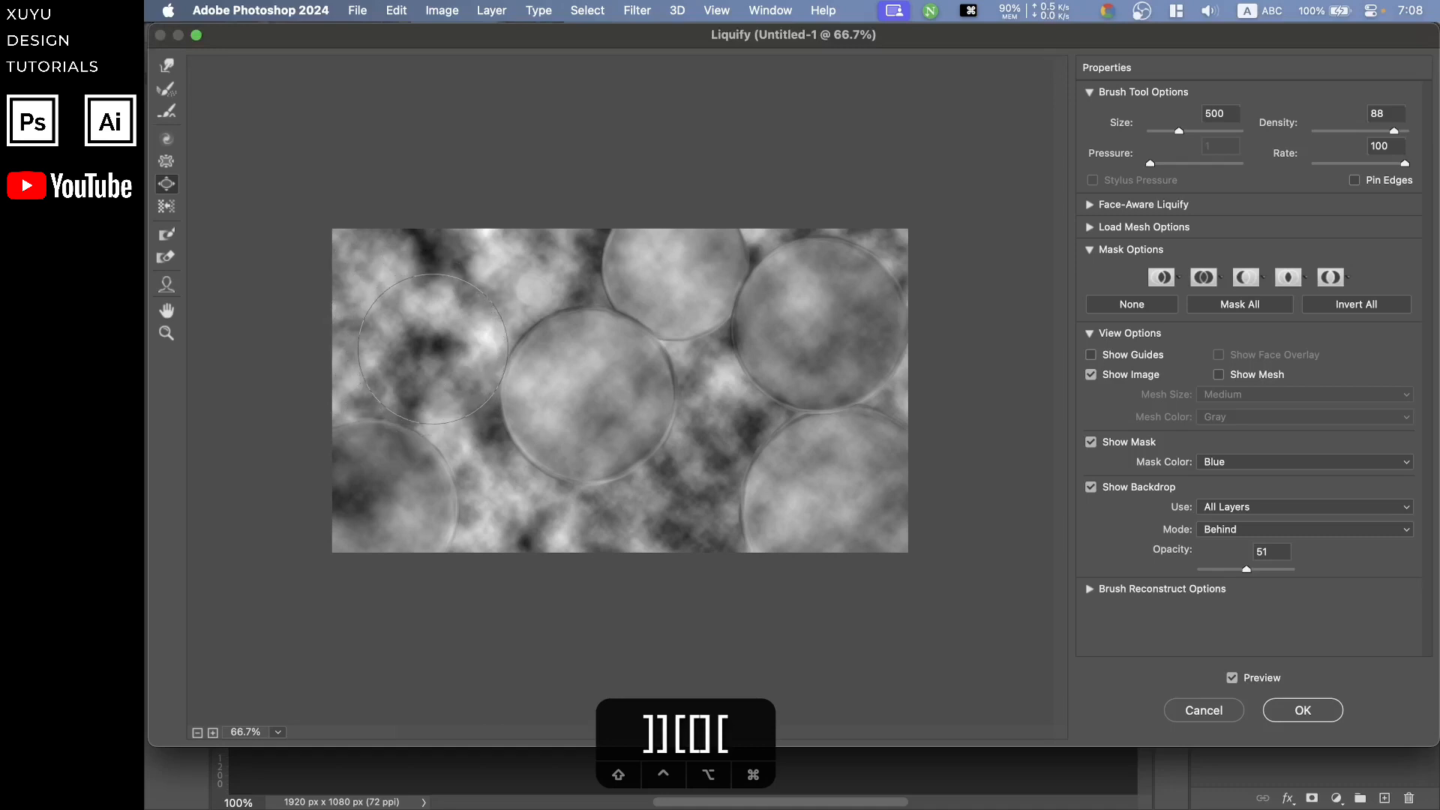
key("bracketright")
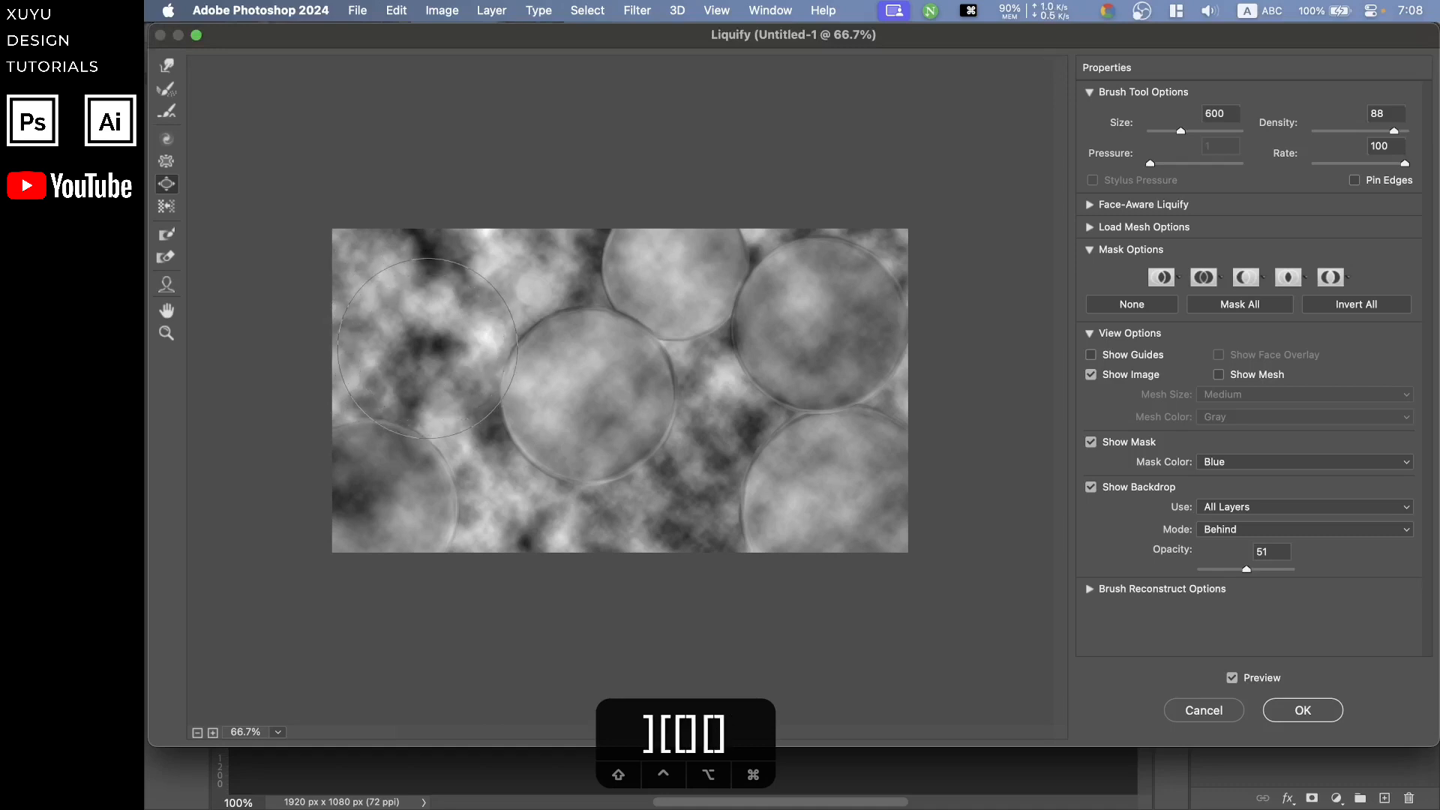
left_click(425, 349)
left_click_drag(426, 350, 425, 350)
key("bracketleft")
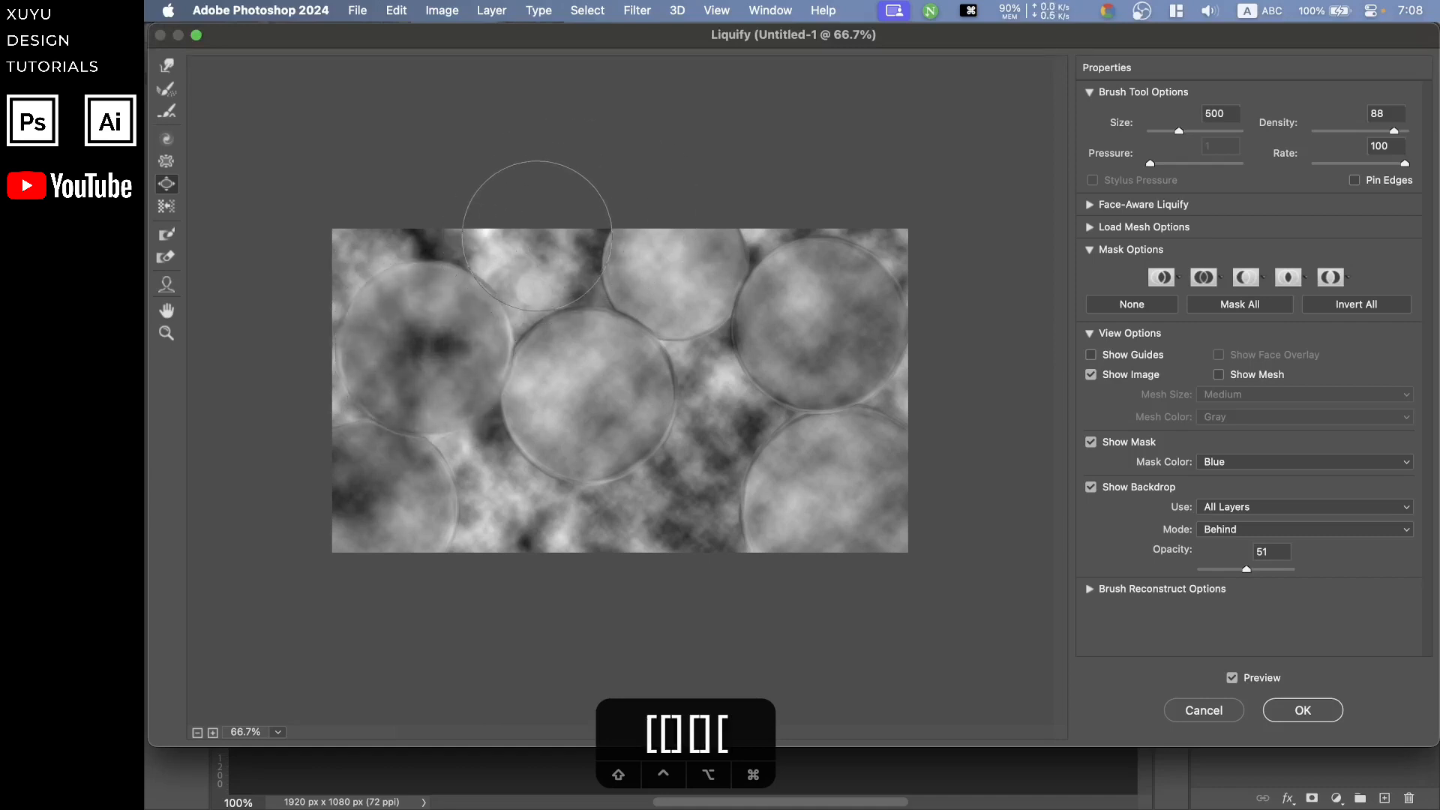
key("bracketleft")
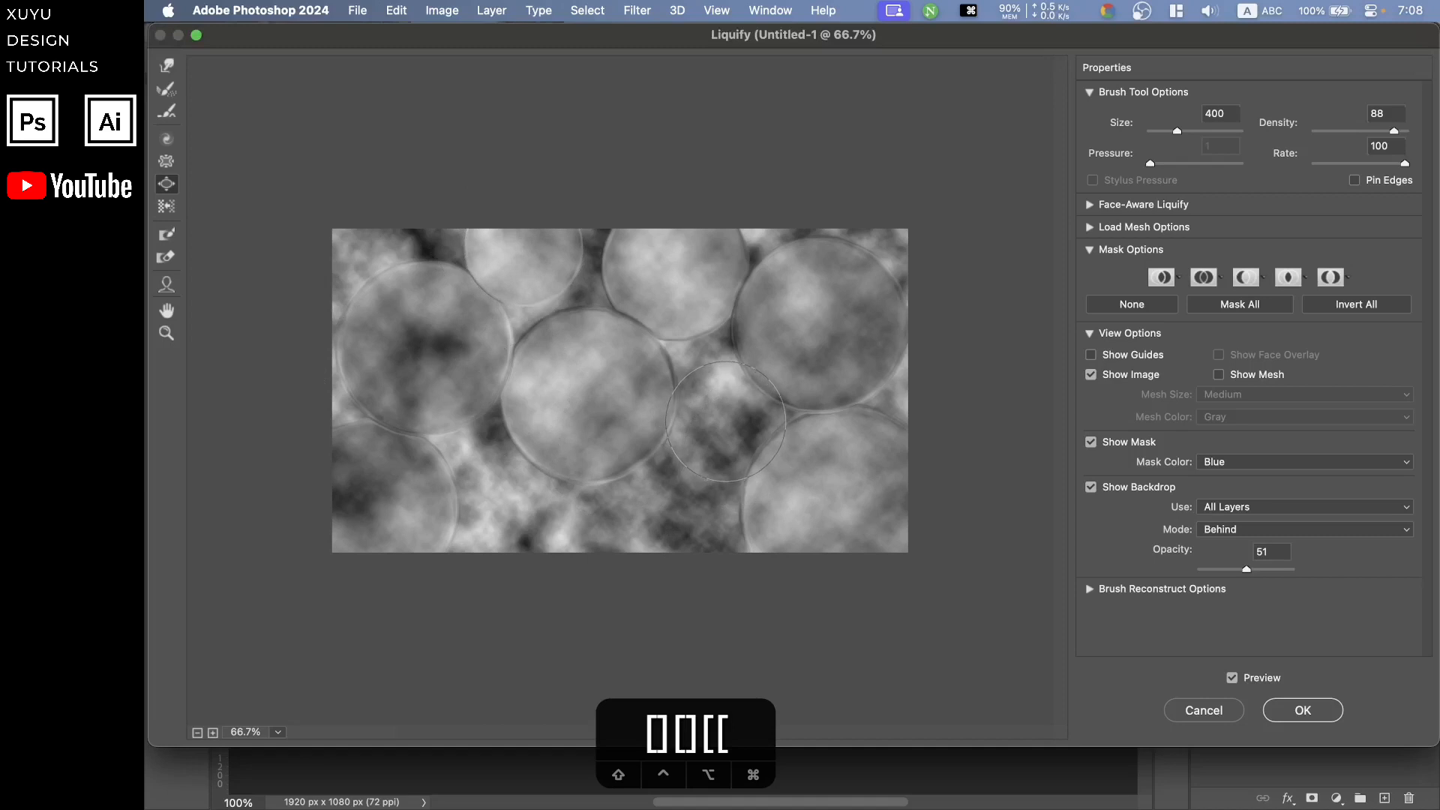
Bloat a small bubble against the central bubble's right side with brush size 250, and one below it with size 300
key("bracketleft")
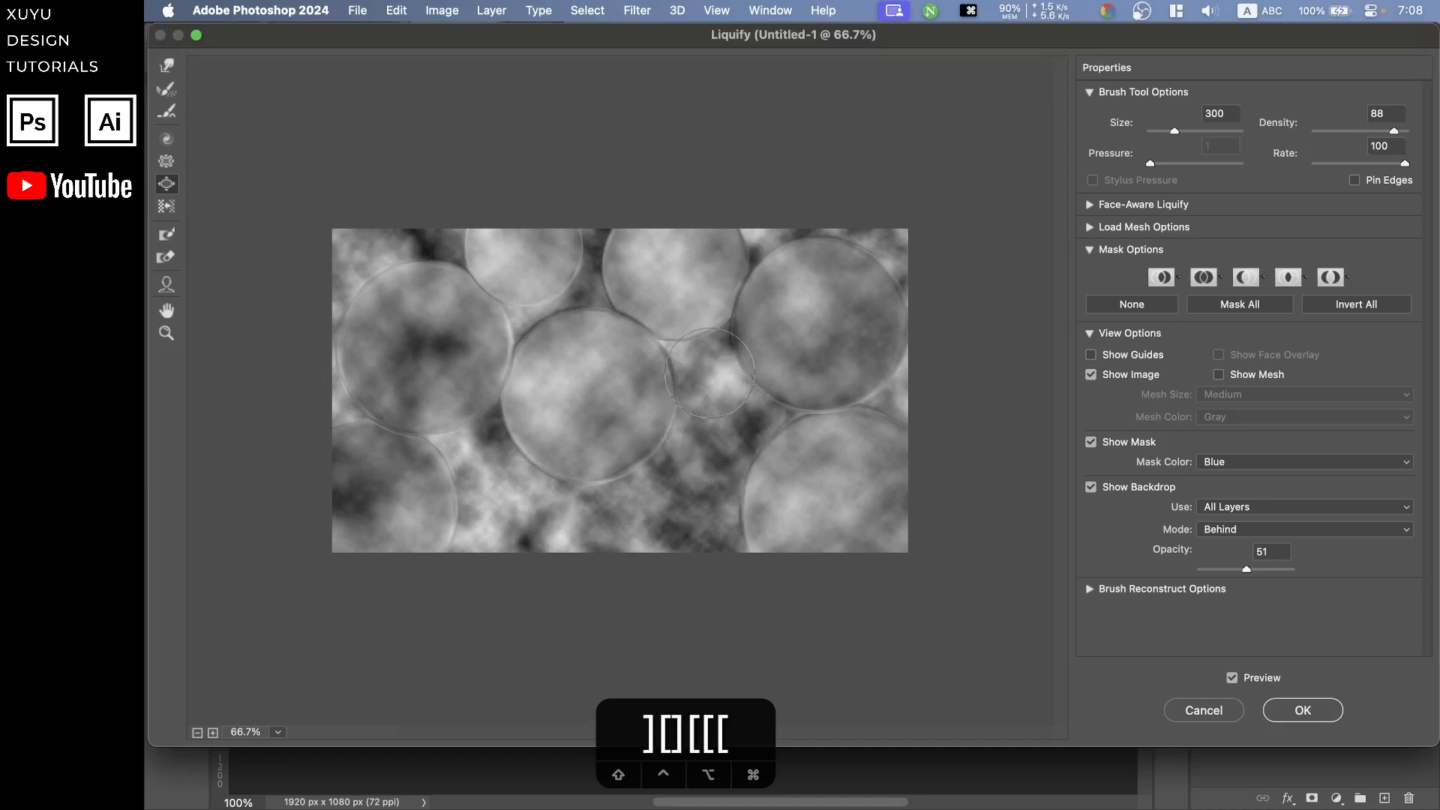
key("bracketleft")
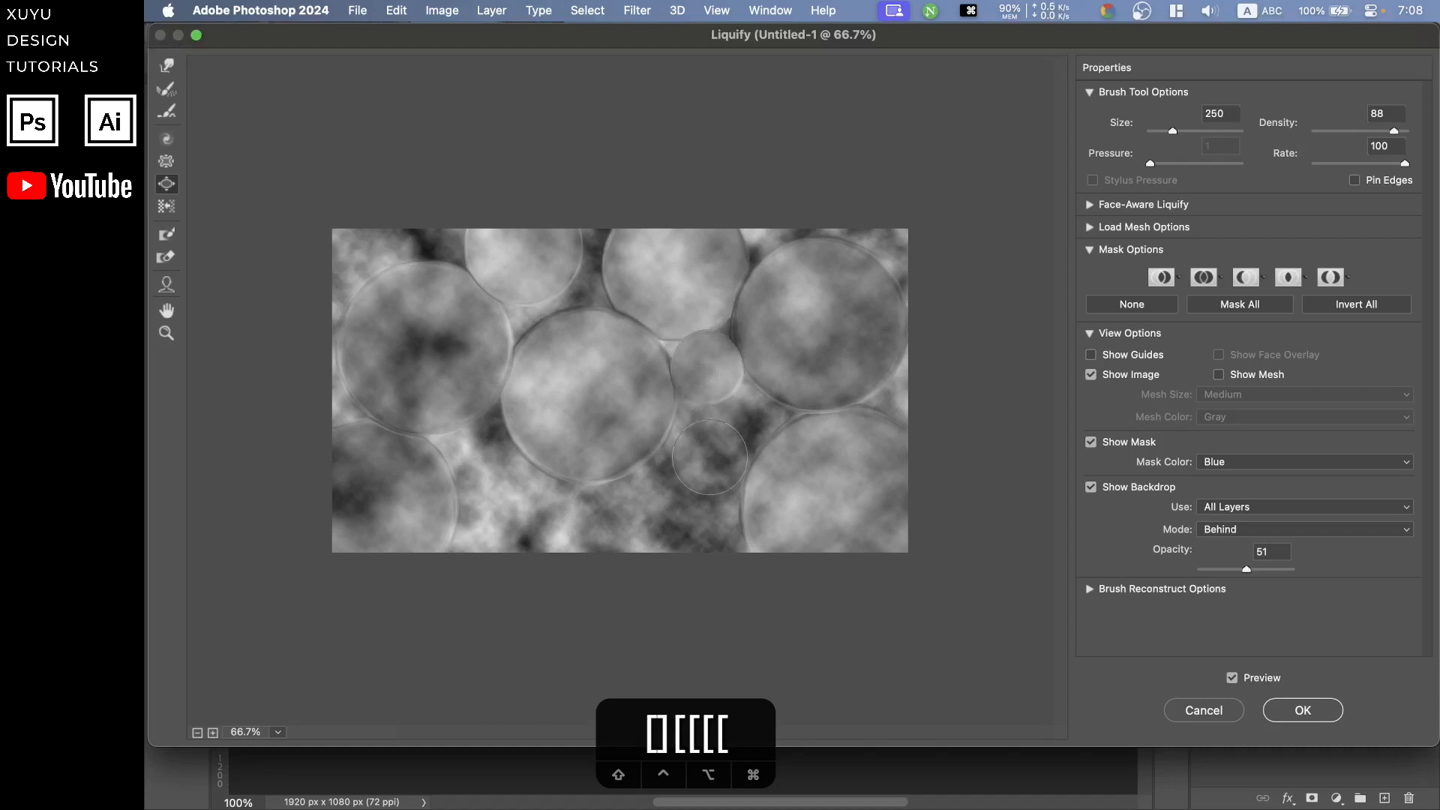
key("bracketright")
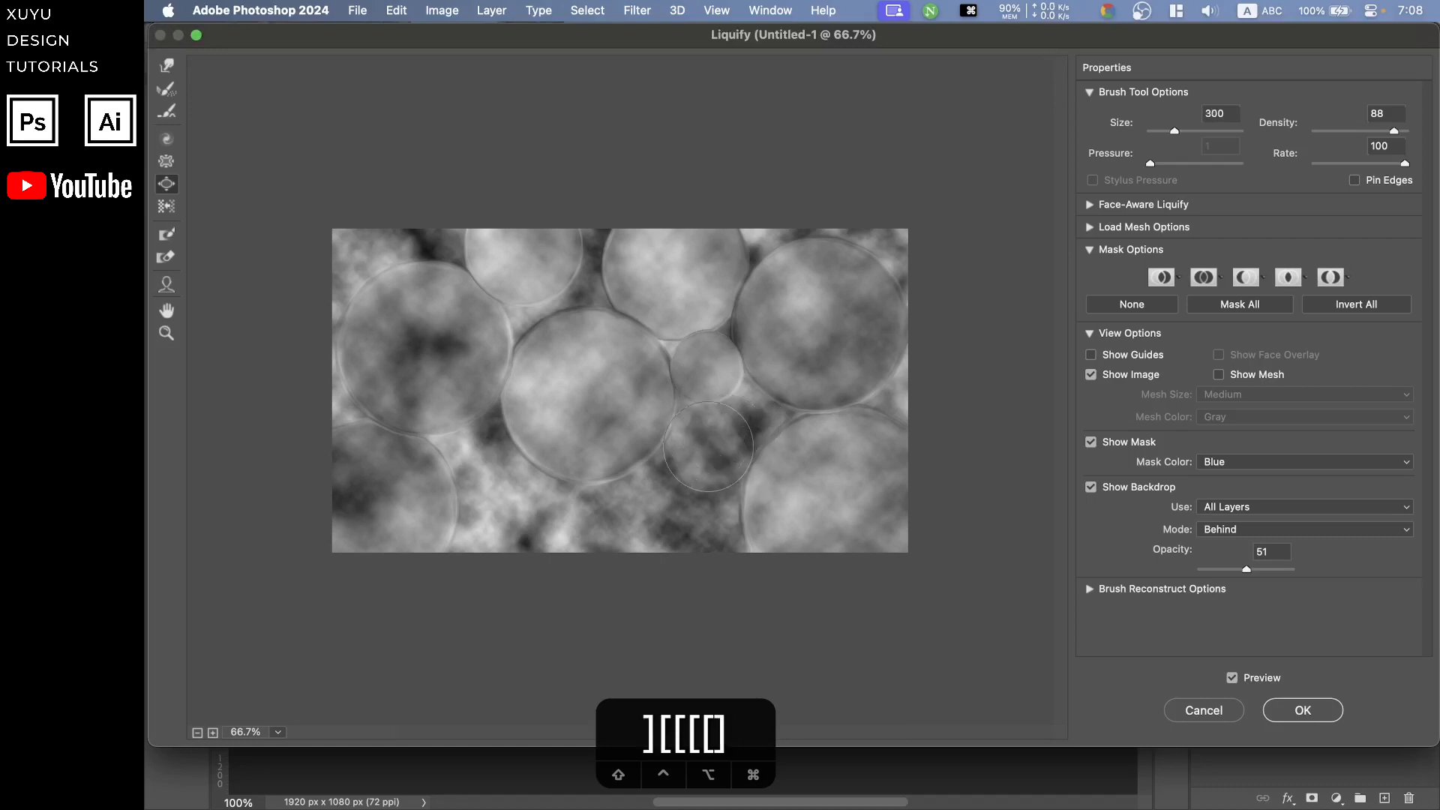
key("bracketright")
key("bracketleft")
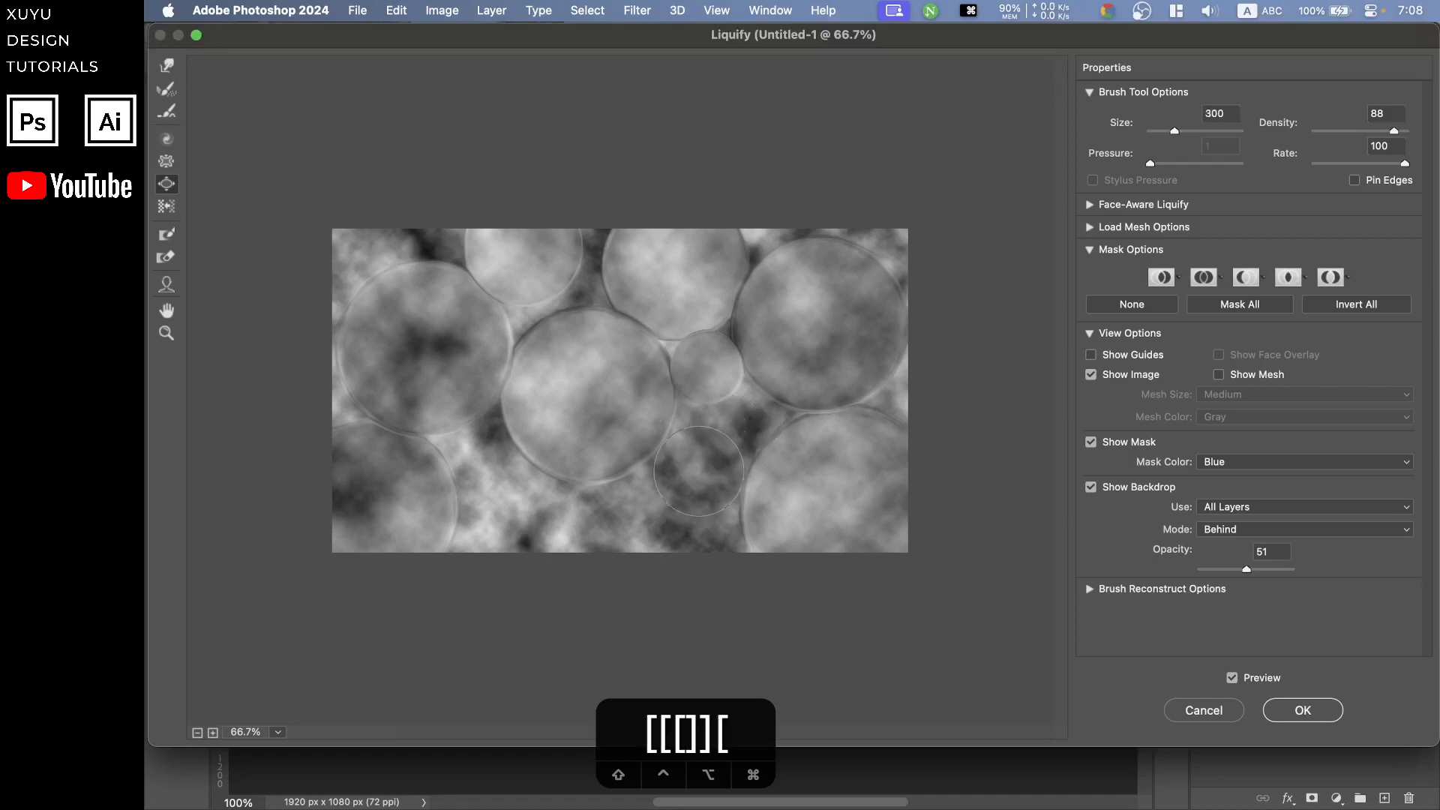
key("bracketleft")
key("bracketright")
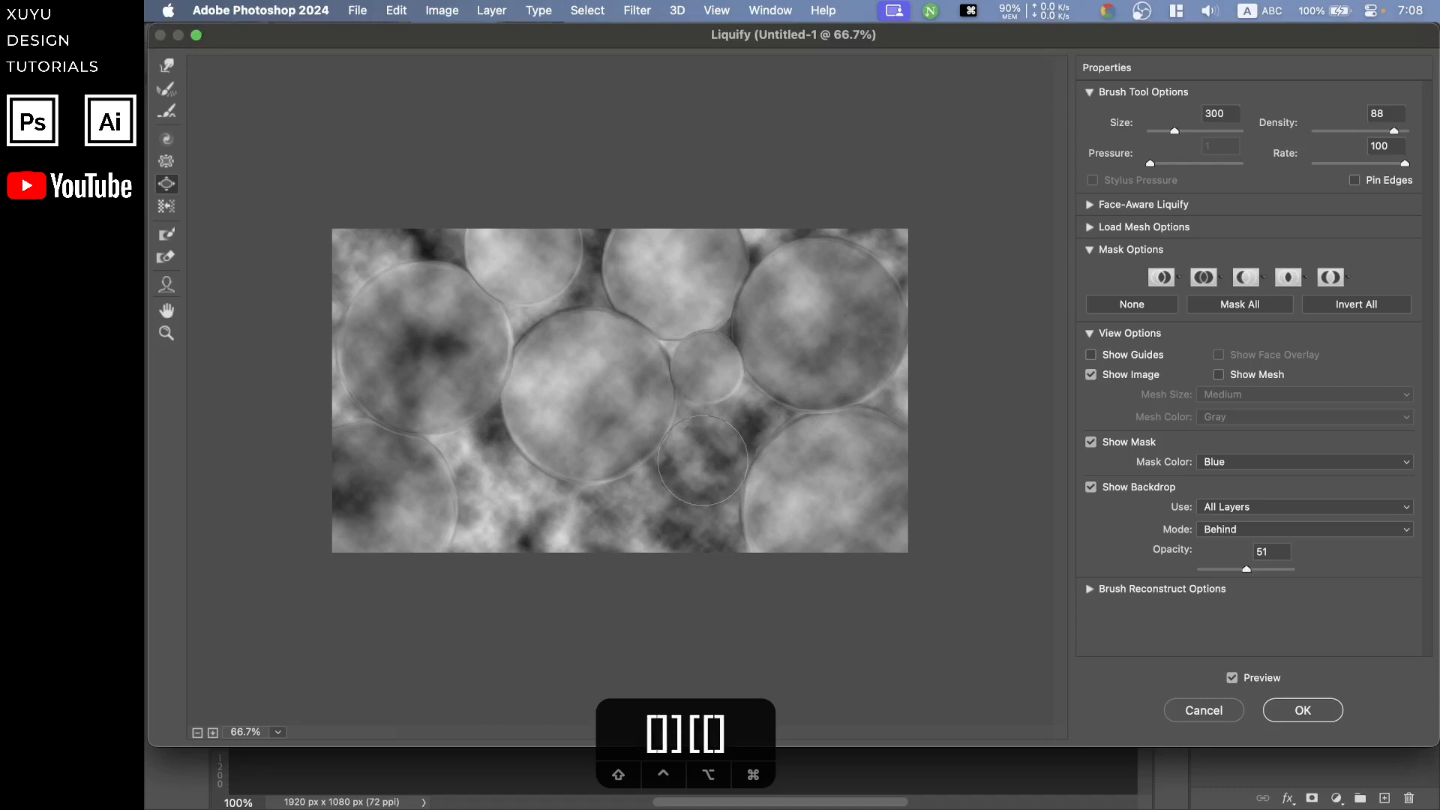
left_click_drag(703, 460, 703, 460)
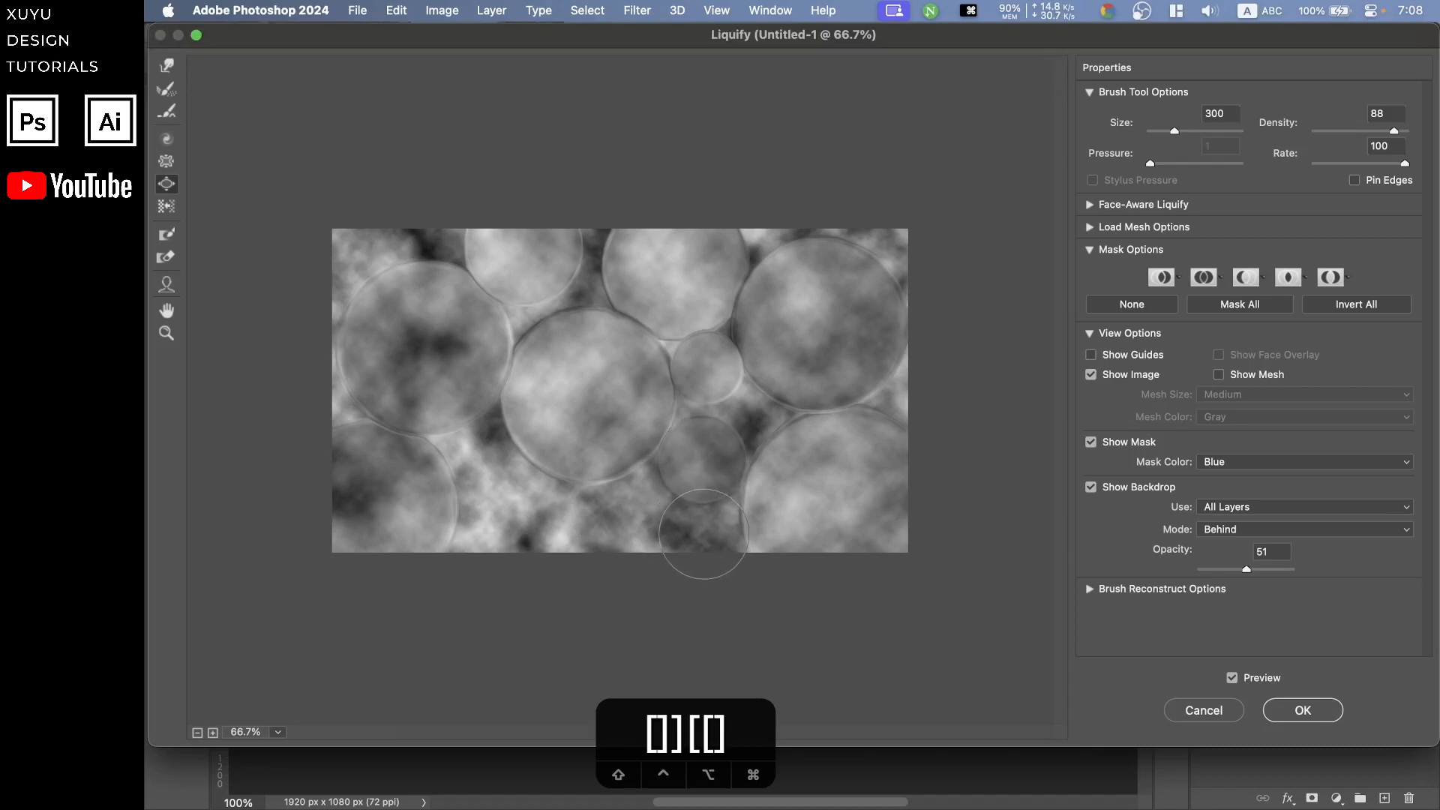
Bloat a bubble at the image's lower edge right of centre with brush size 250, and one left of centre with size 500
key("bracketleft")
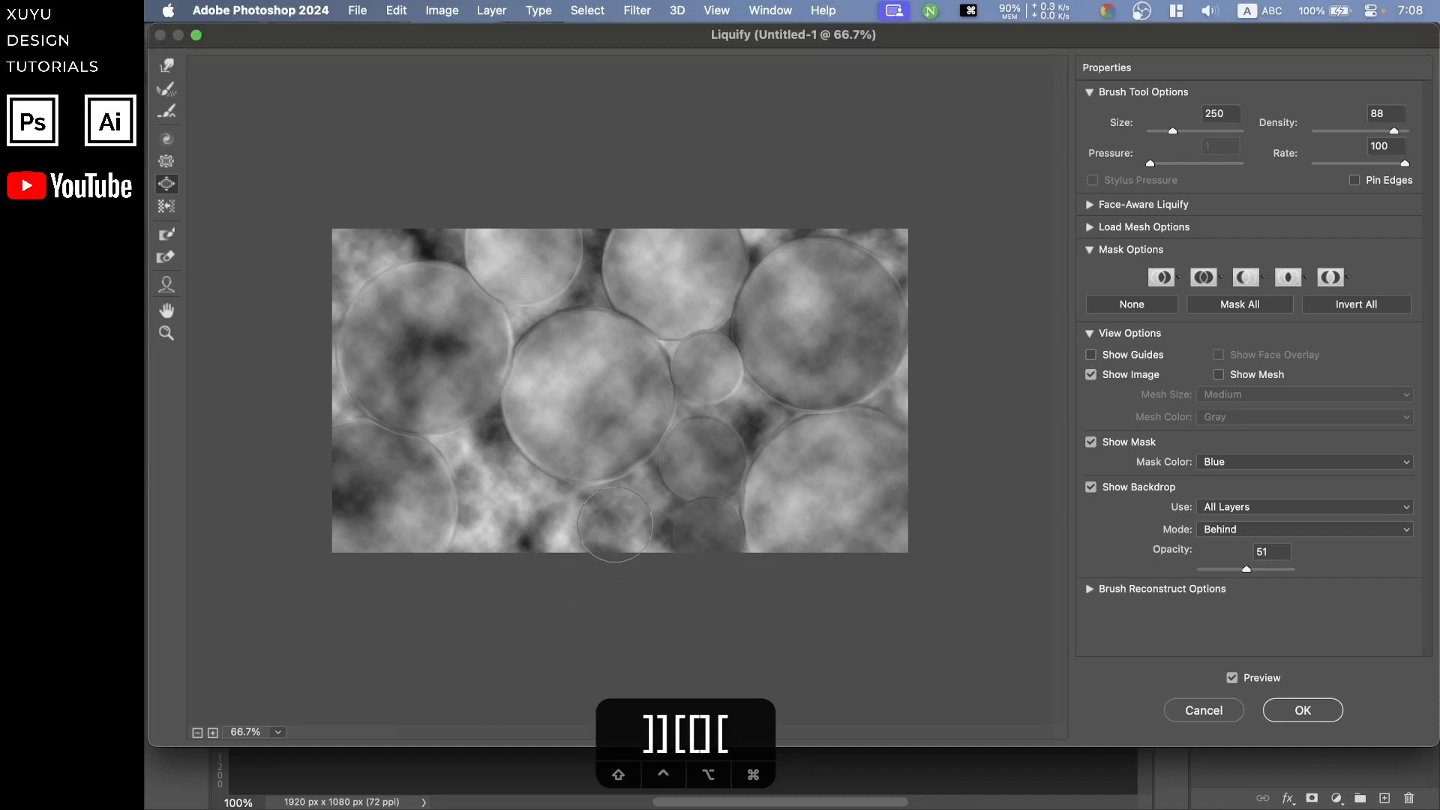
key("bracketright")
key("bracketright")
key("bracketright")
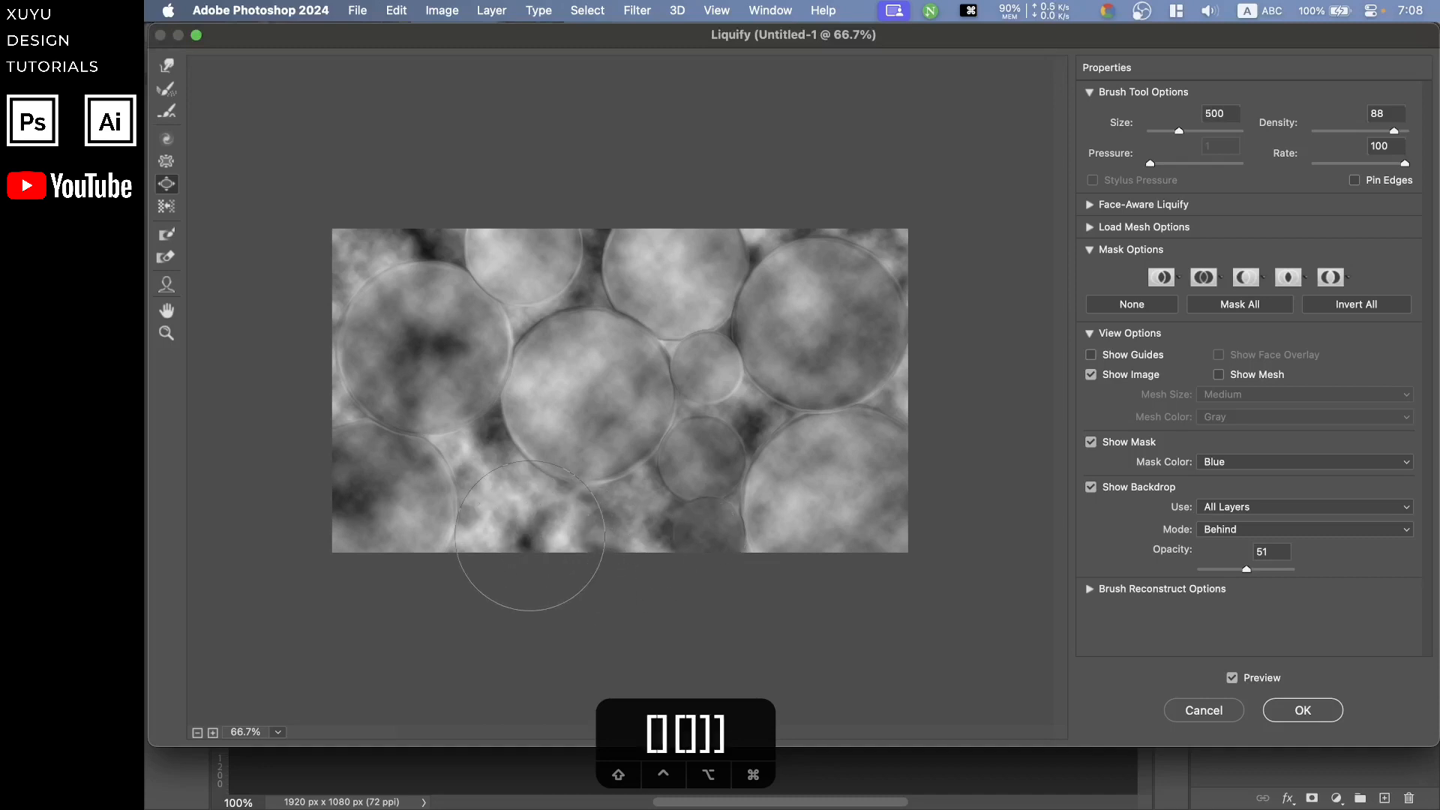
left_click_drag(523, 538, 522, 537)
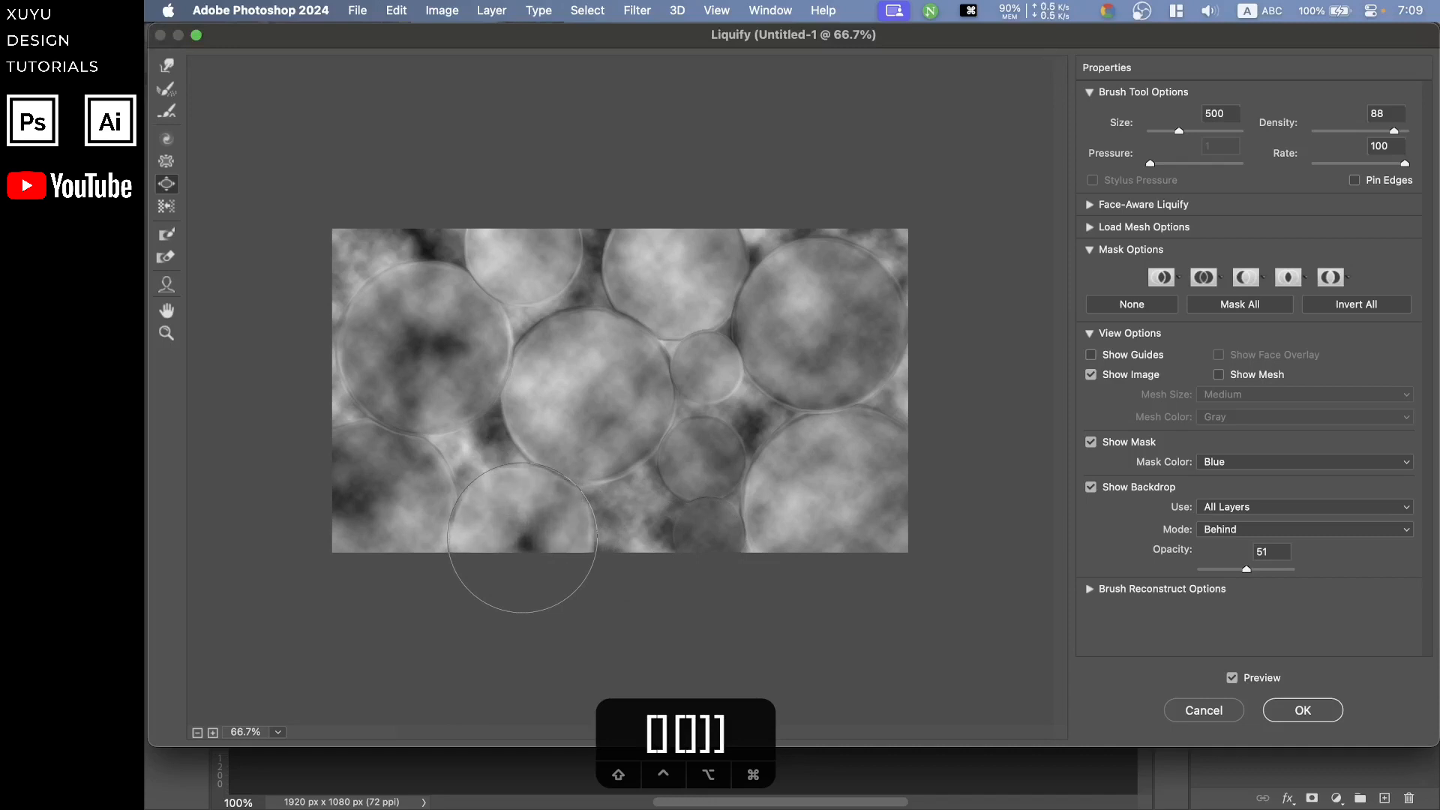
Bloat a bubble with brush size 300 between the two bubbles at the image's lower edge
key("bracketleft")
key("bracketleft")
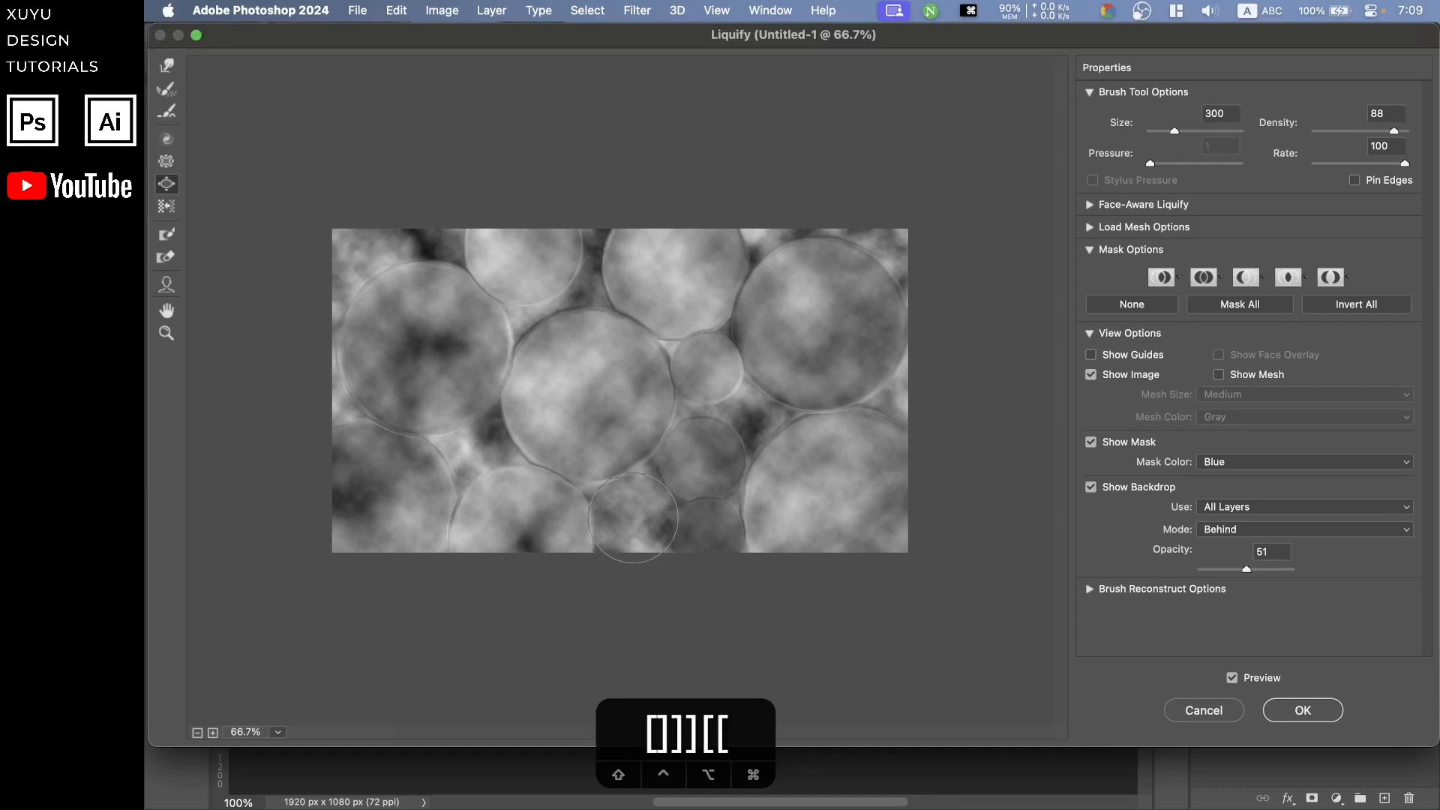
left_click_drag(632, 517, 633, 517)
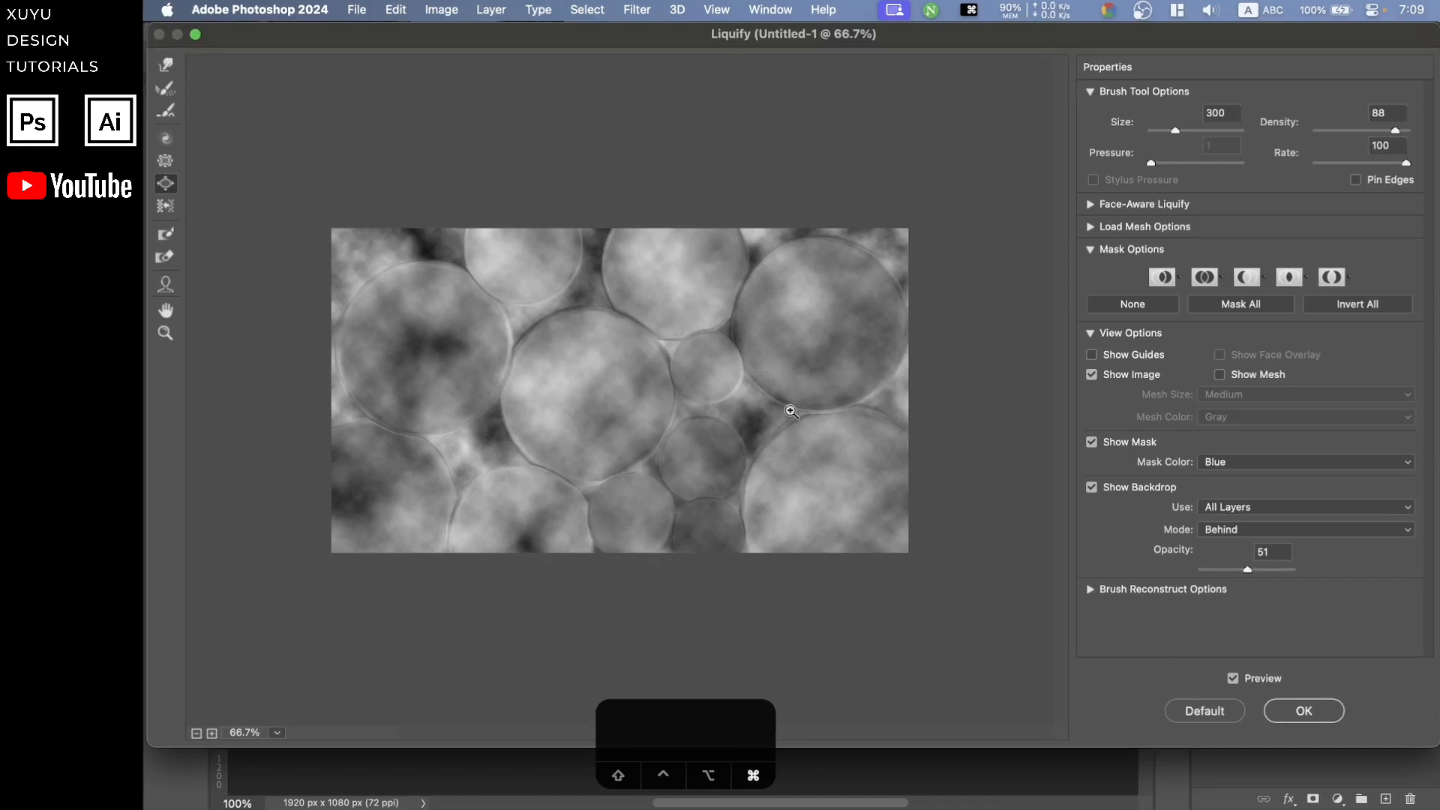
Bloat a bubble with brush size 200 in the dark gap between the small bubbles and the two large bubbles on the image's right side
key("super+equal")
key("bracketleft")
key("bracketleft")
key("bracketleft")
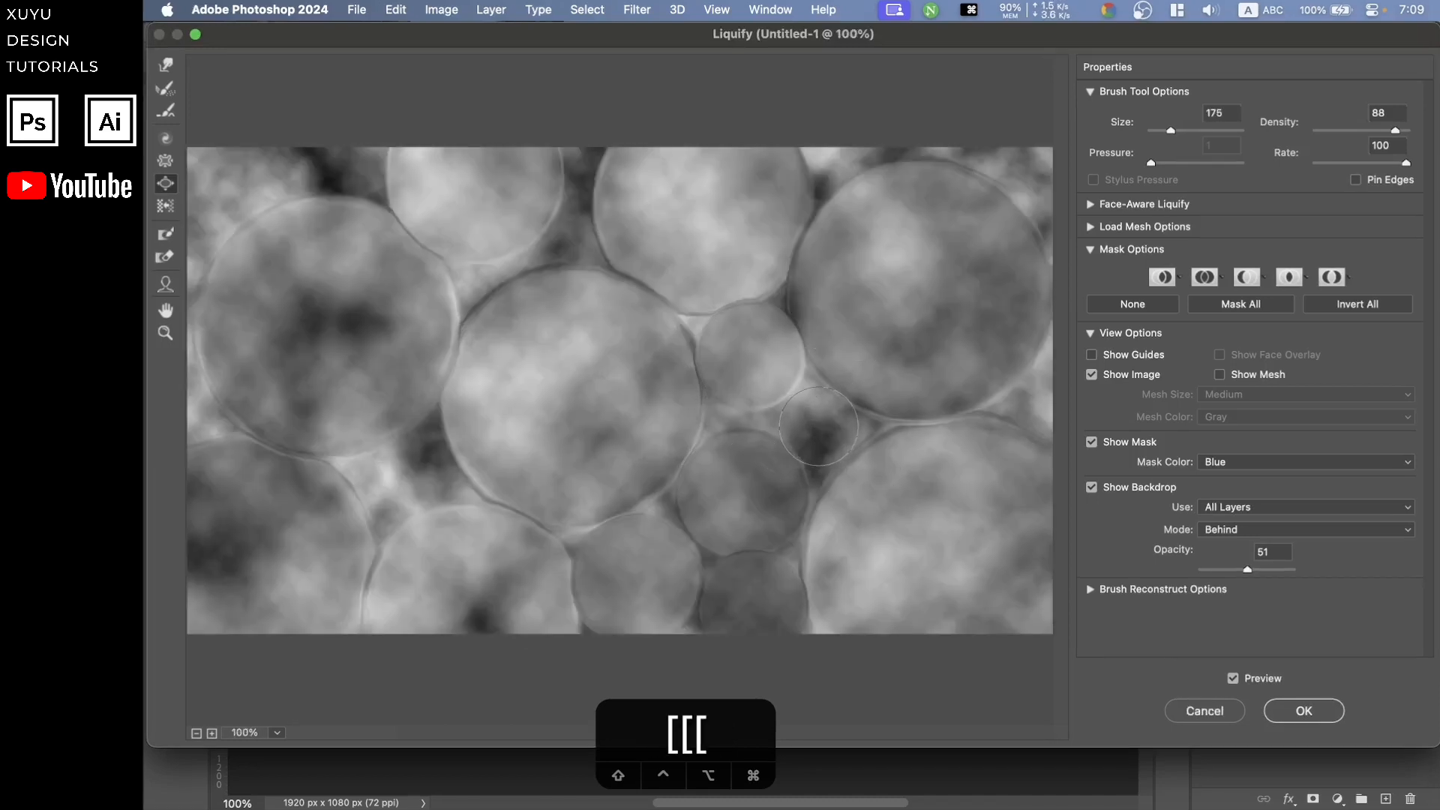
key("bracketright")
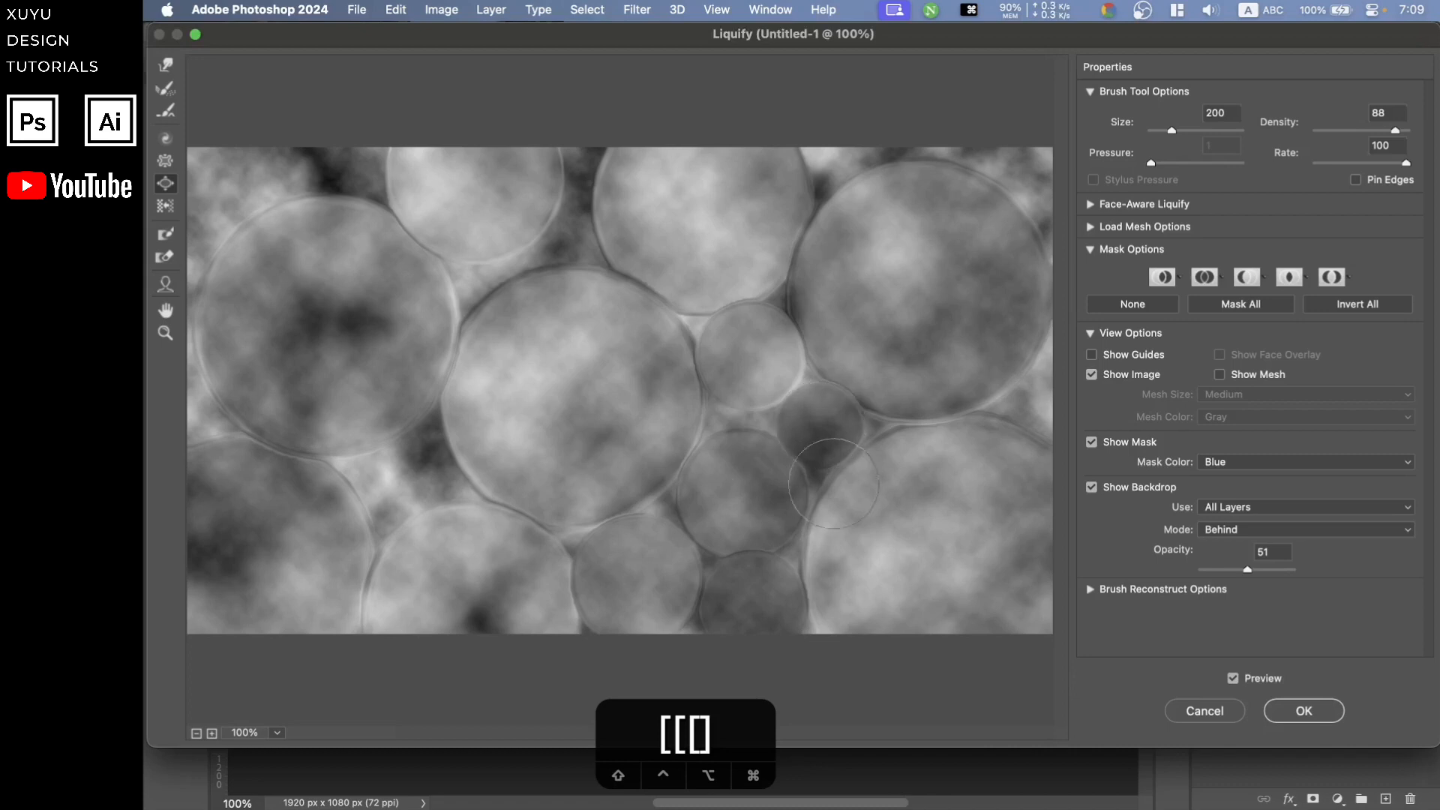
Bloat a row of tiny bubbles in the narrow gap right of the central bubble, using brush sizes from 80 down to 45
key("bracketleft")
key("bracketleft")
key("bracketleft")
key("bracketleft")
key("bracketleft")
key("bracketleft")
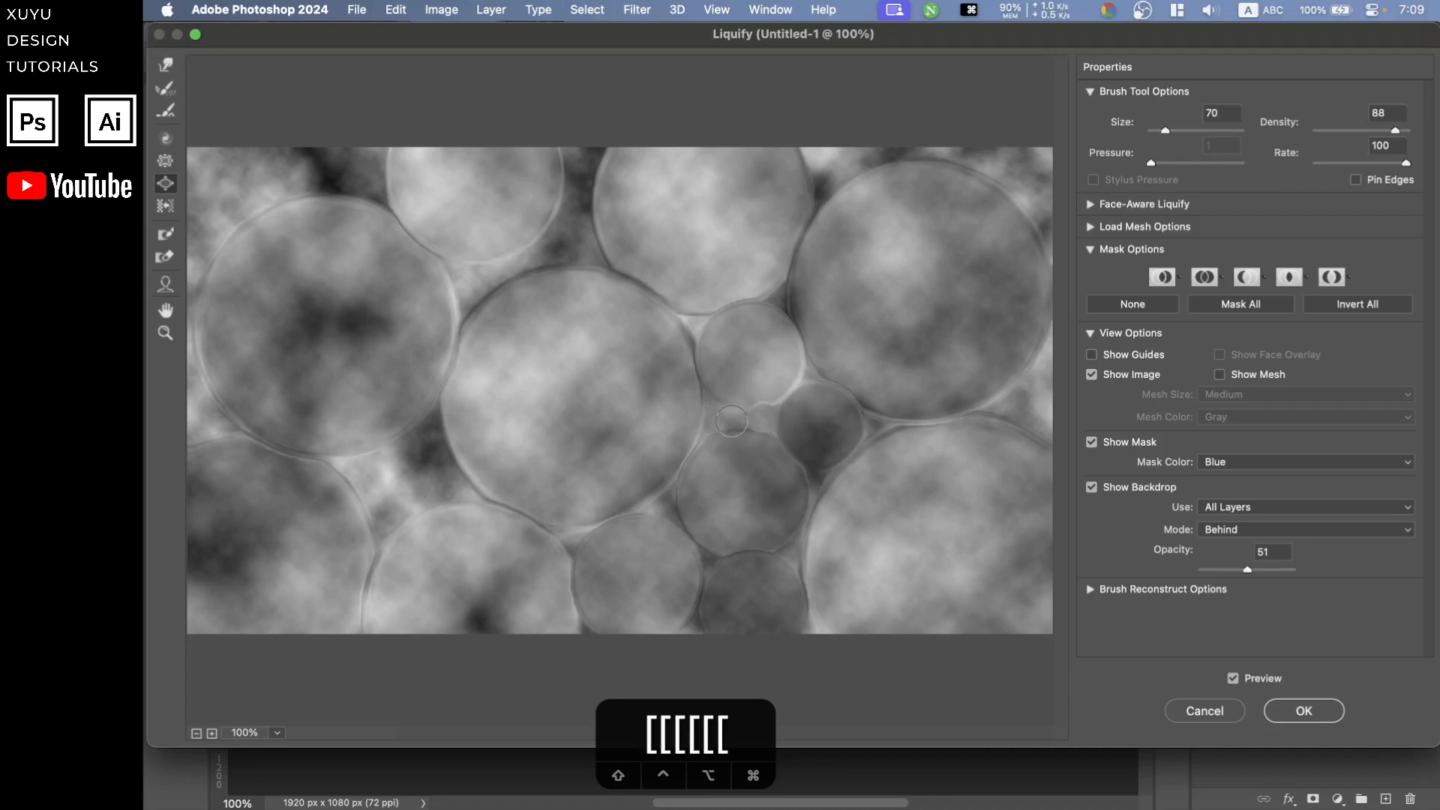
key("super+equal")
key("bracketright")
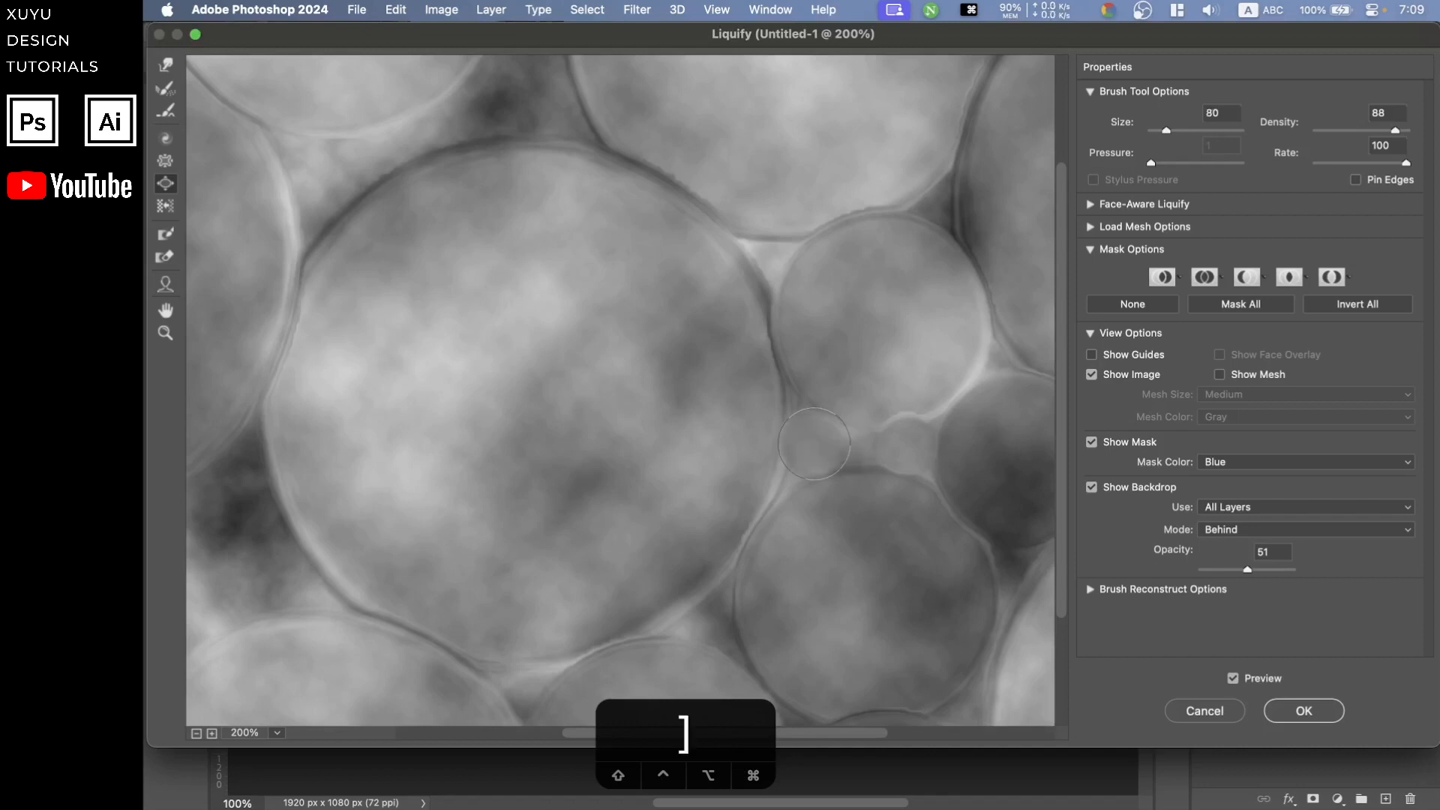
key("bracketleft")
key("bracketleft")
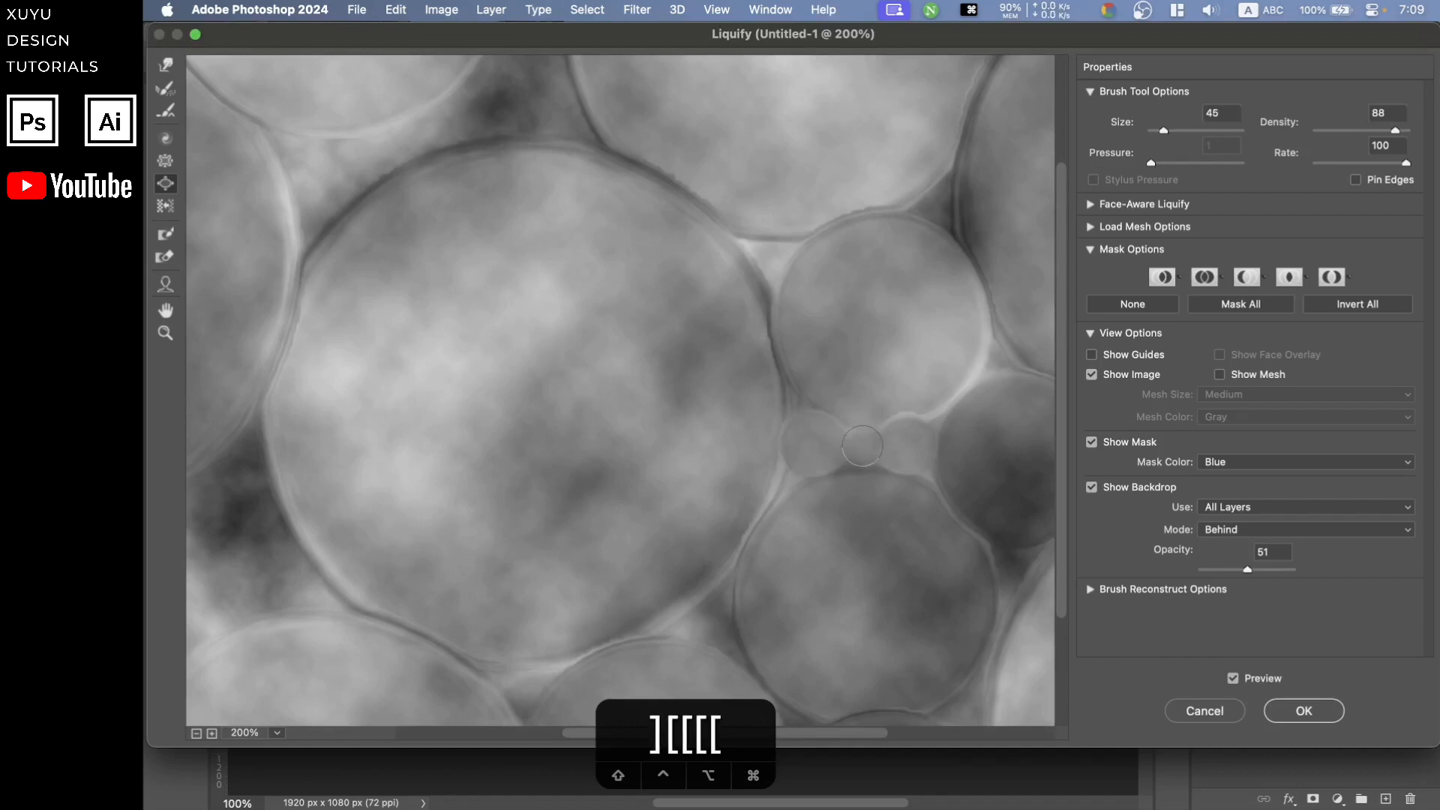
Bloat a tiny bubble in the bright gap at the central bubble's upper right with brush size 50
key("bracketright")
key("bracketright")
key("bracketleft")
key("bracketleft")
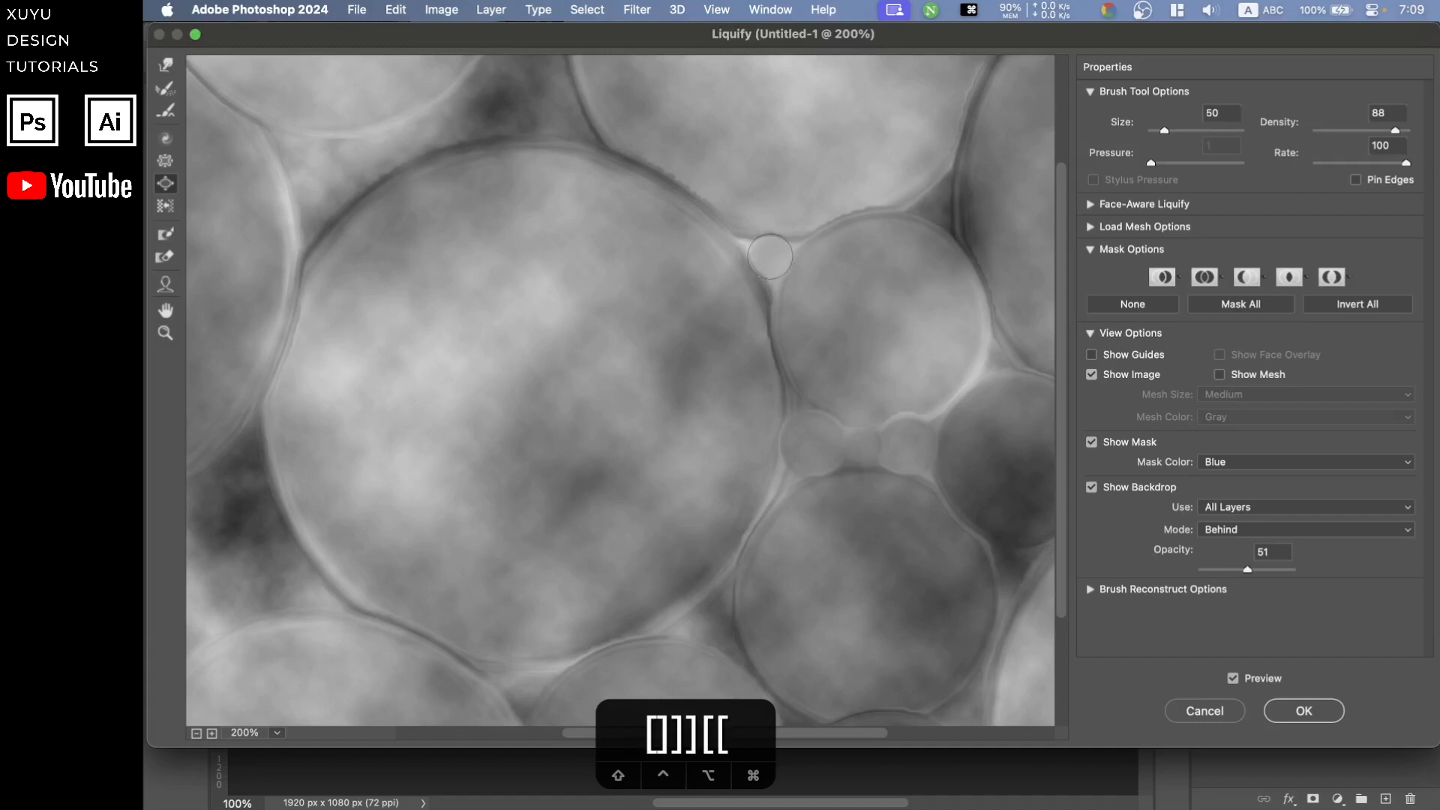
Bloat a bubble with brush size 150 over the dark patch in the gap at the central bubble's lower left
scroll(713, 370, "down", 4)
scroll(714, 370, "left", 10)
key("bracketright")
key("bracketright")
key("bracketright")
key("bracketright")
key("bracketright")
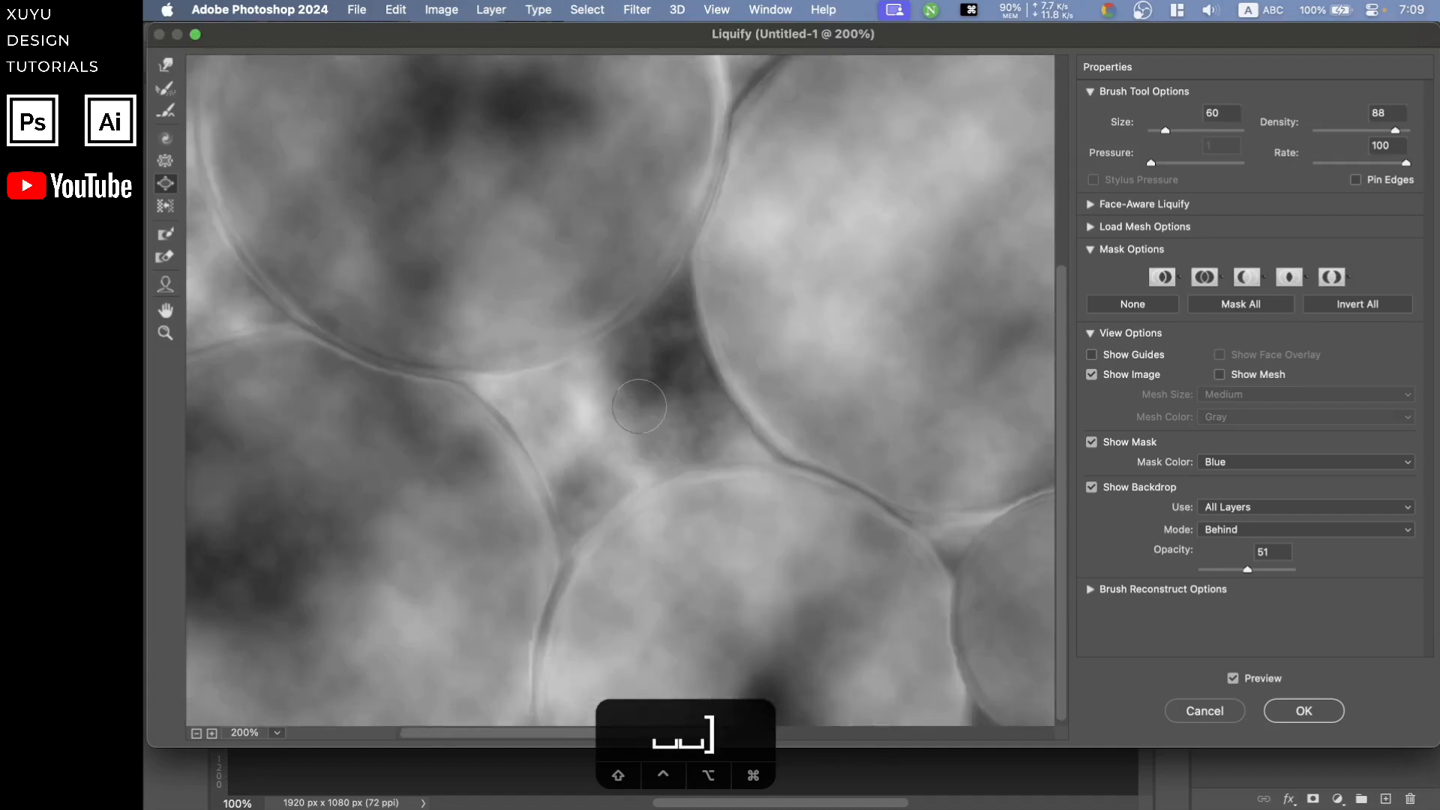
left_click_drag(660, 343, 653, 368)
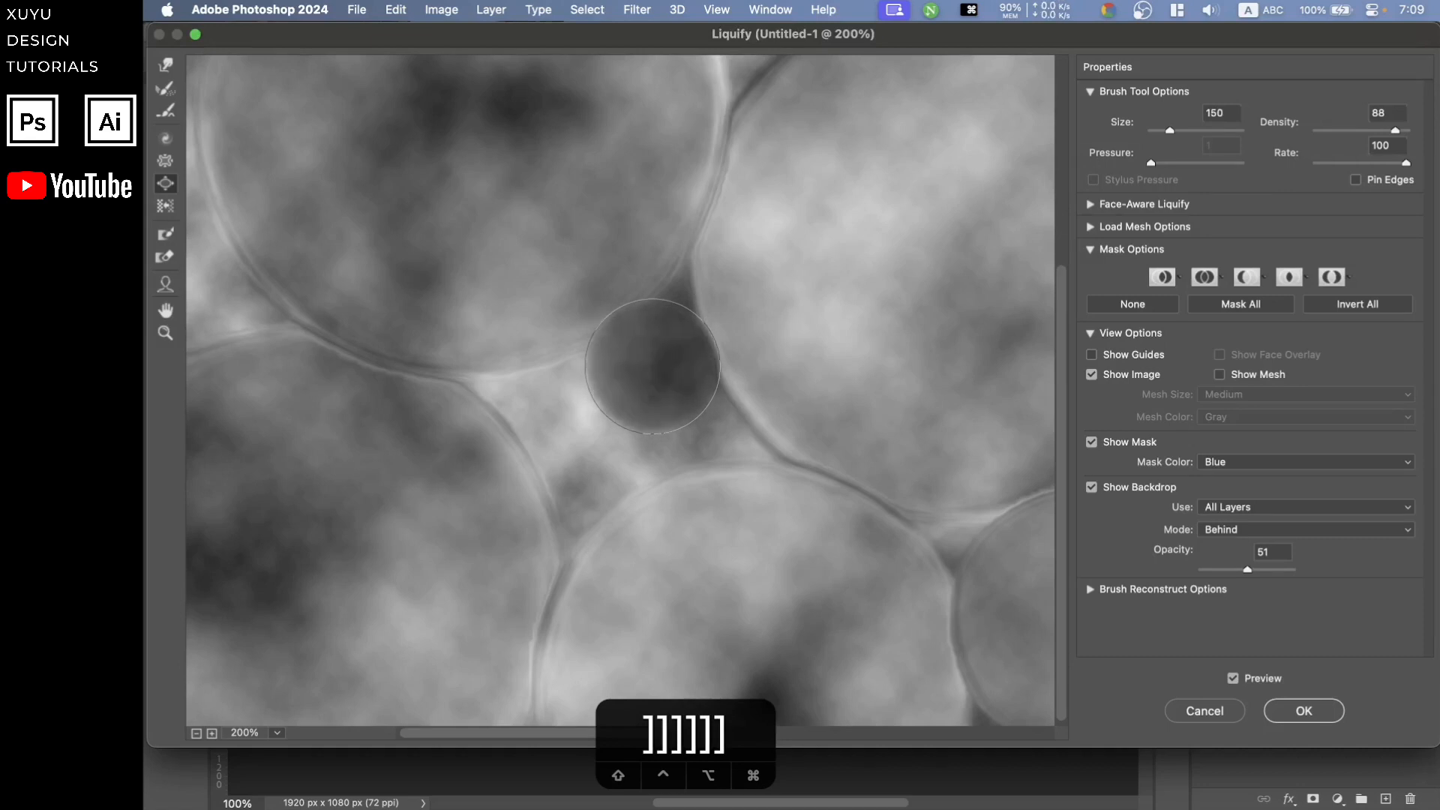
Bloat a bubble with brush size 125 over the bright area just left of the new dark bubble
key("bracketright")
key("bracketleft")
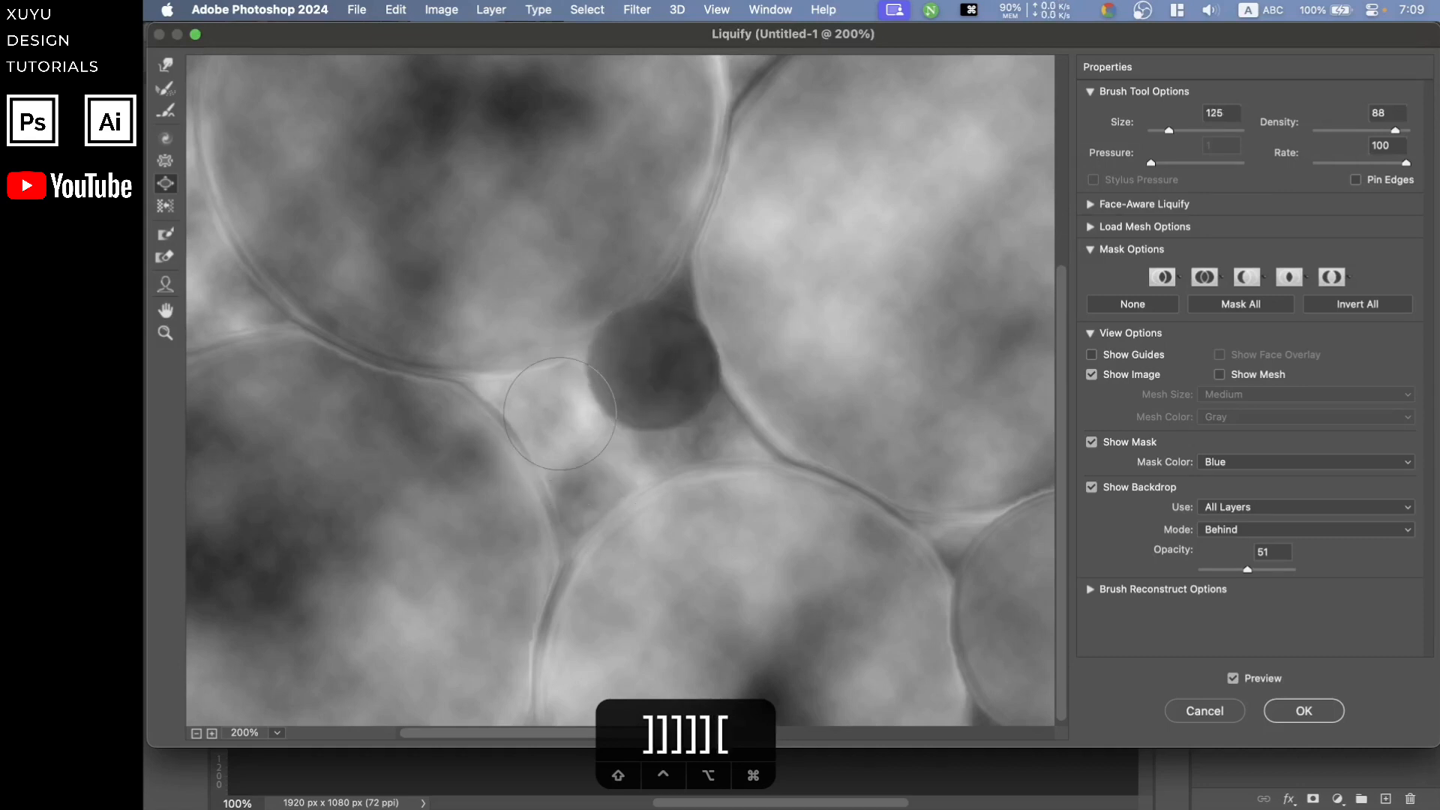
left_click(549, 409)
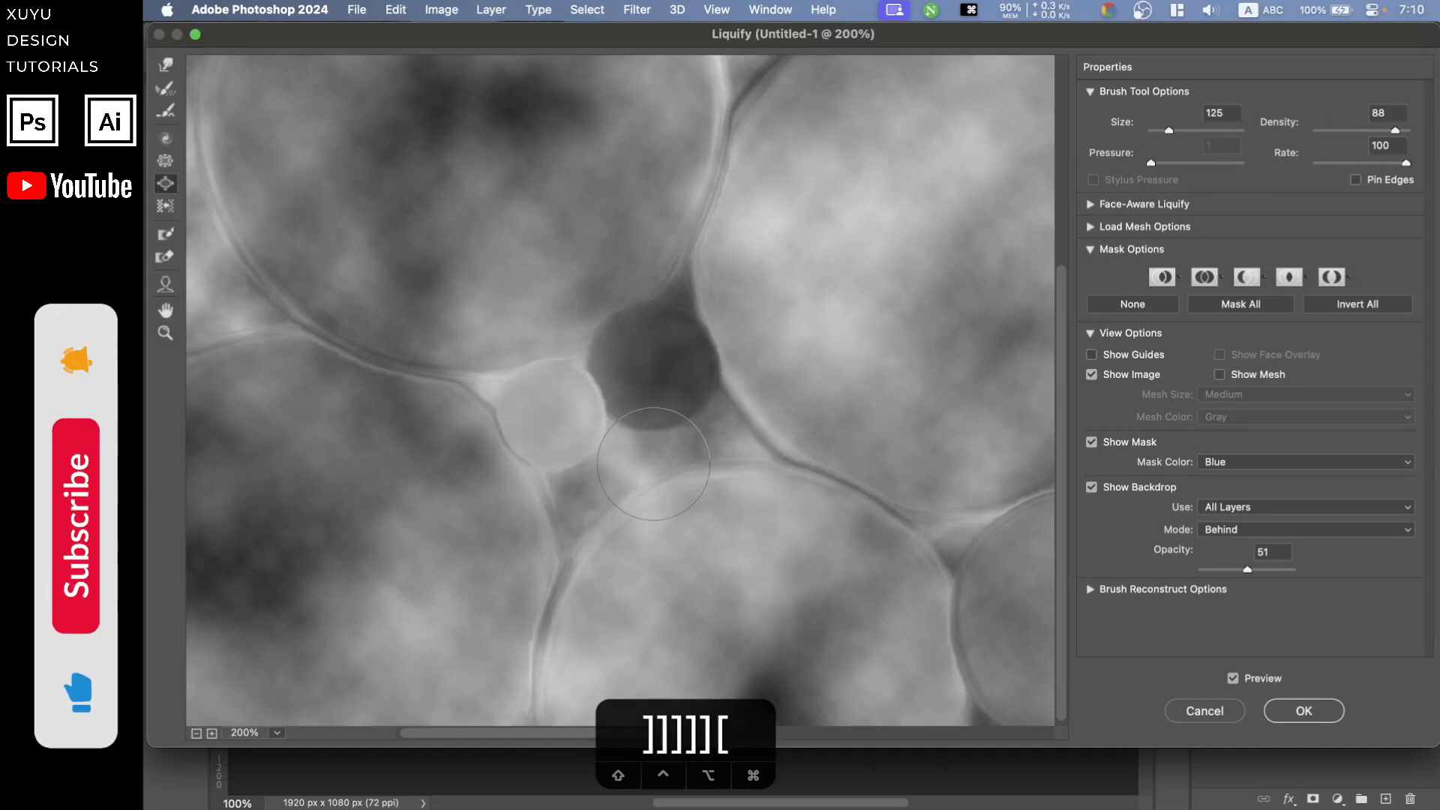
Bloat two smaller bubbles just below the dark bubble in the lower-left gap, with brush size 90
key("p")
key("p")
key("bracketleft")
key("bracketleft")
key("bracketleft")
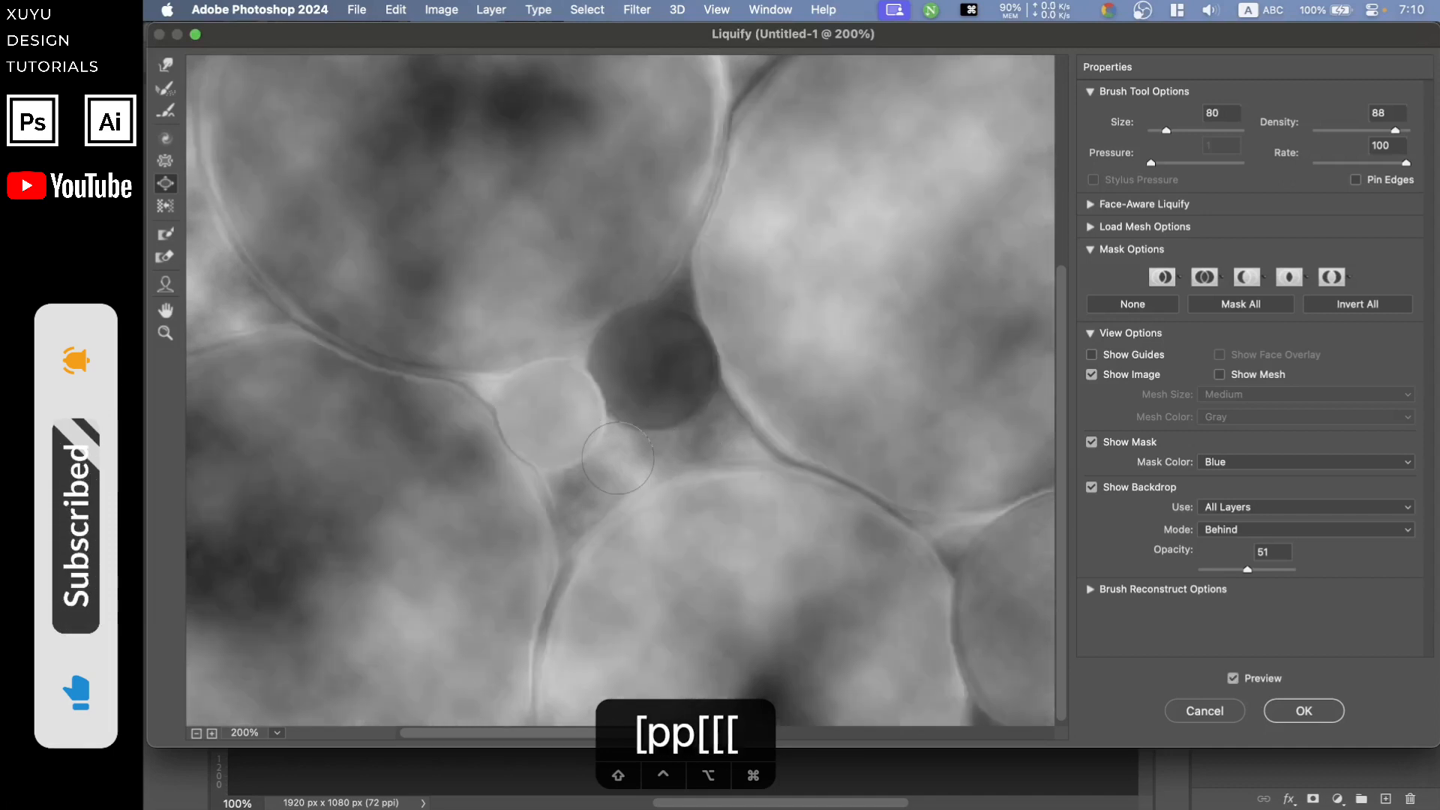
key("bracketright")
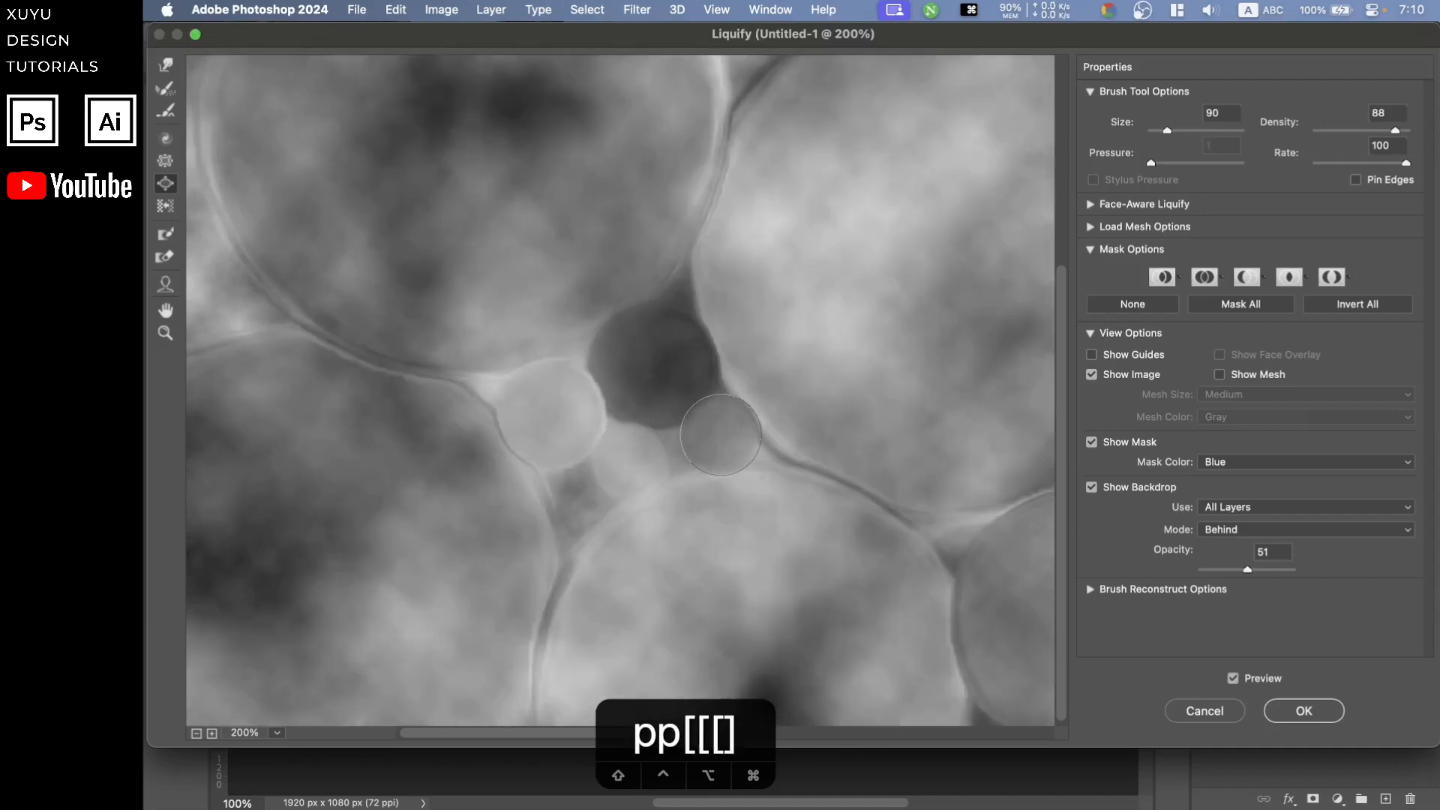
Bloat a tiny bubble between the two small bubbles below the dark one, using a much smaller brush
key("bracketleft")
key("bracketleft")
key("bracketleft")
key("bracketleft")
key("bracketleft")
key("bracketleft")
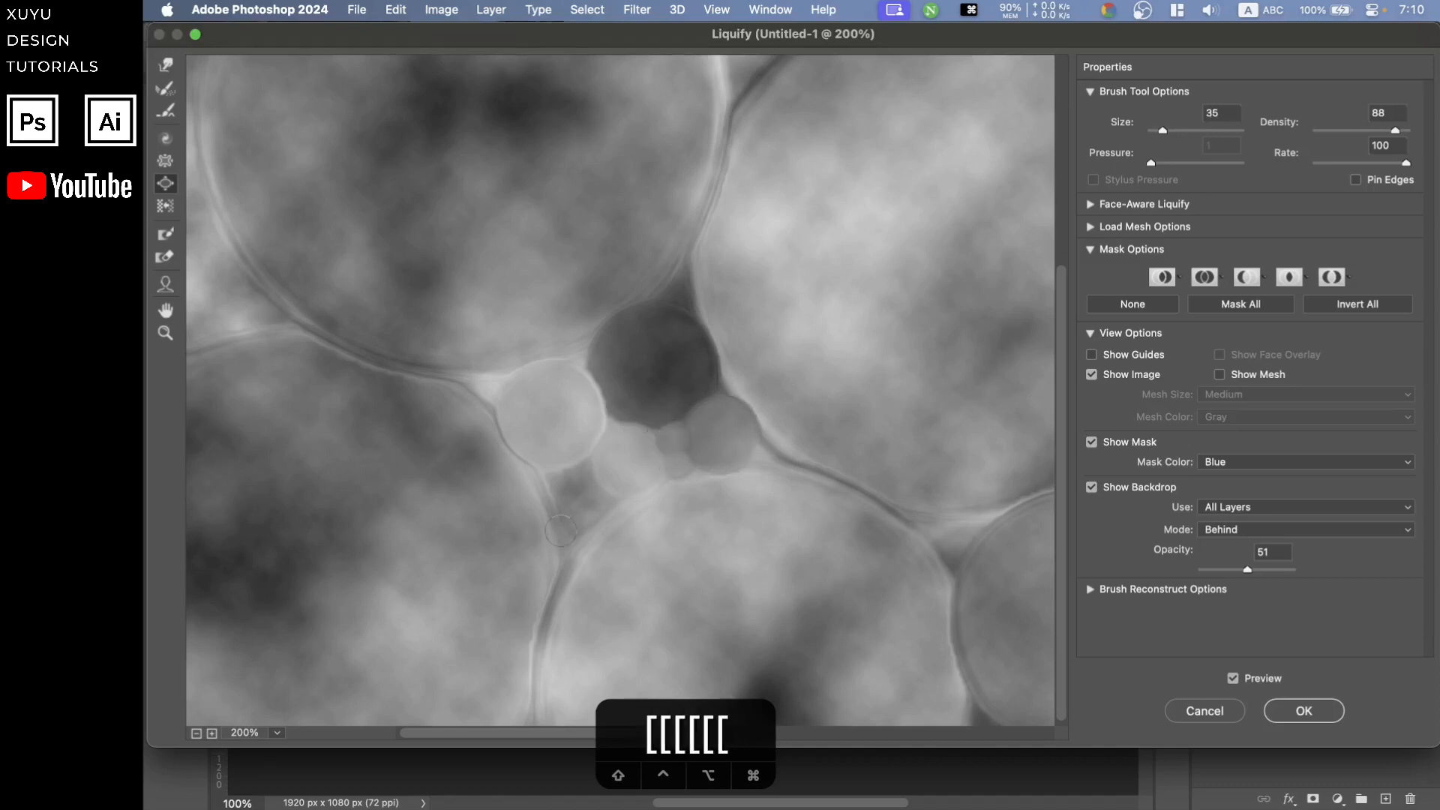
Bloat a bubble with brush size 80 in the lower end of the gap, below the bright bubble
key("bracketright")
key("bracketright")
key("bracketright")
key("bracketright")
key("bracketright")
key("bracketright")
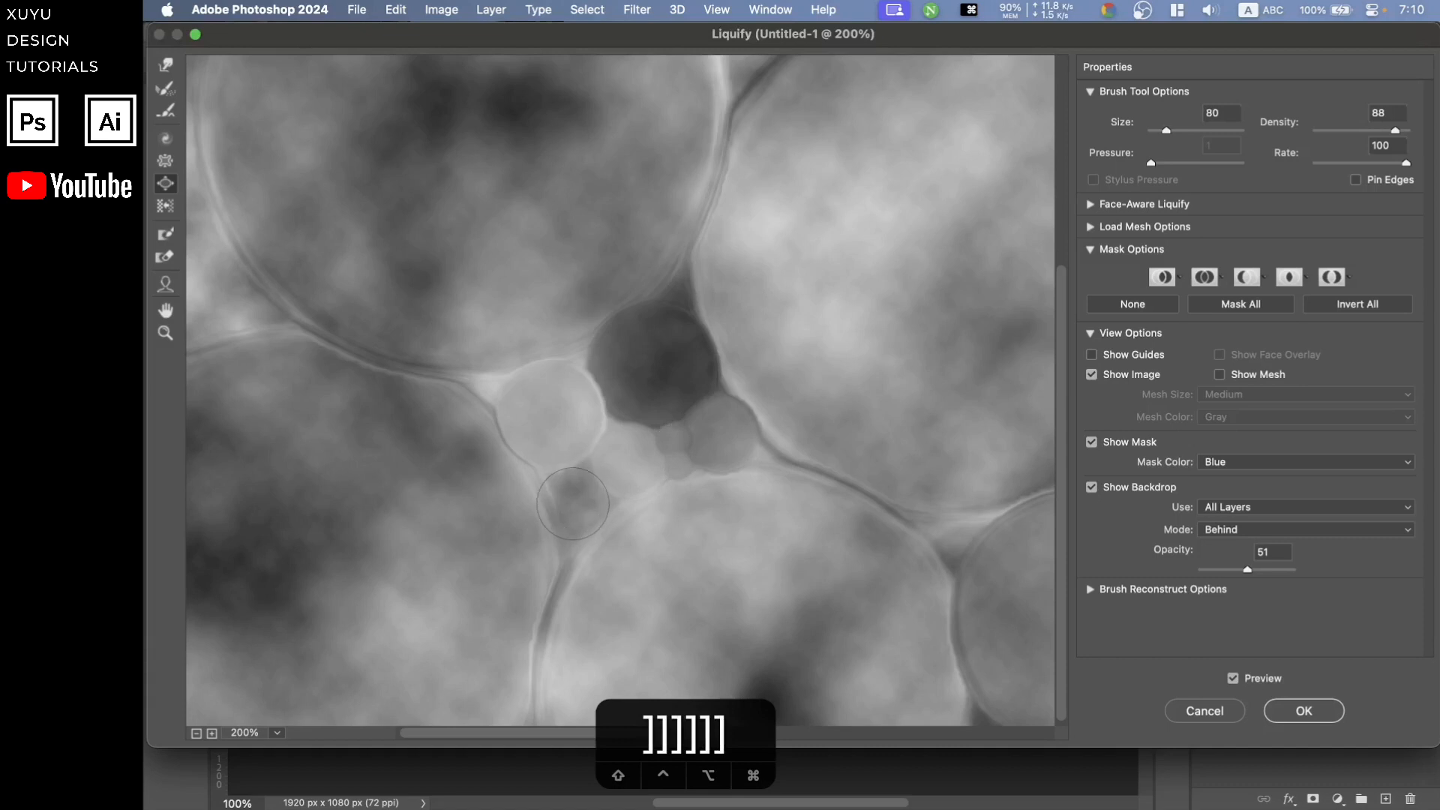
Bloat a bubble with brush size 125 in the gap above the central bubble, and a smaller one beside it with size 80
key("space")
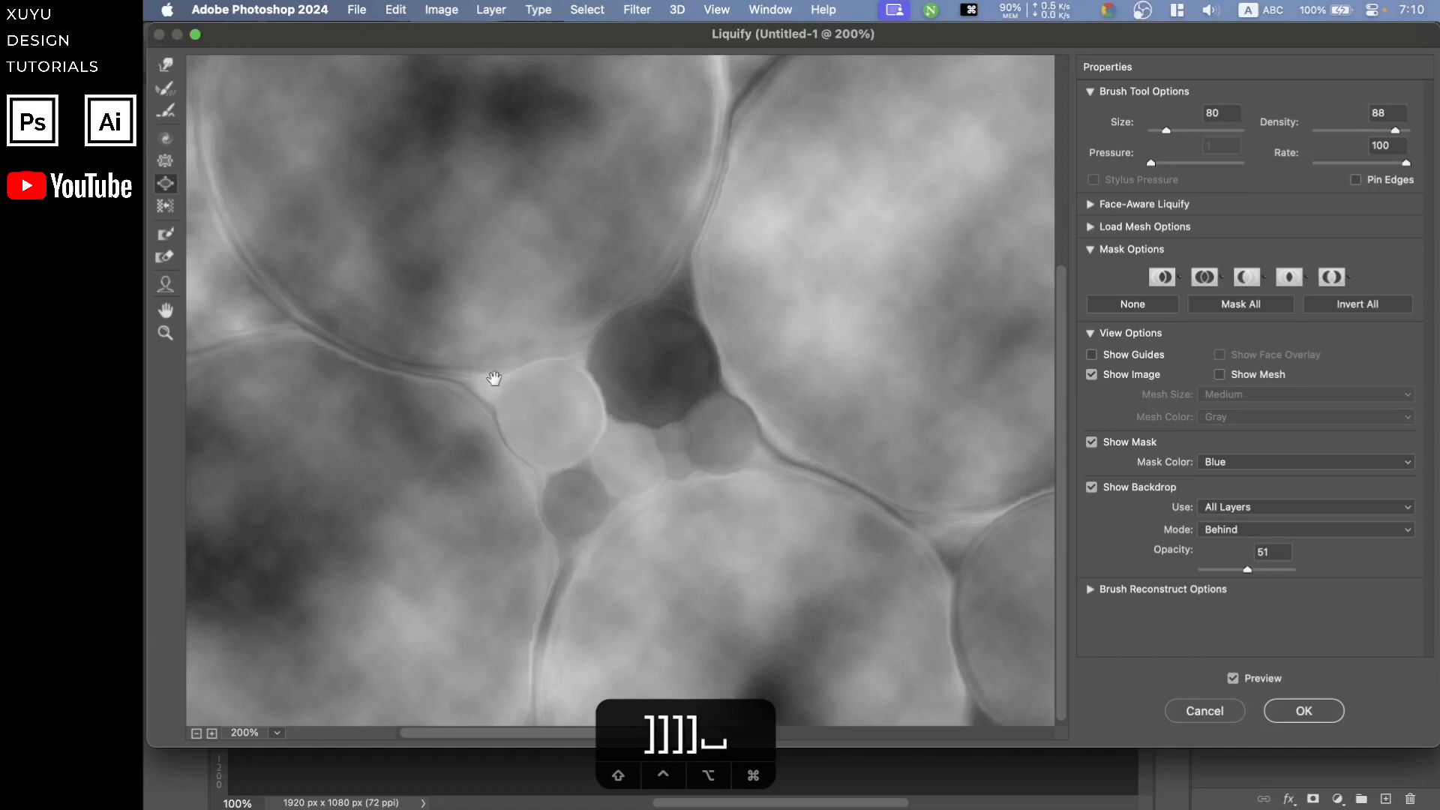
left_click_drag(493, 379, 852, 398)
key("super+minus")
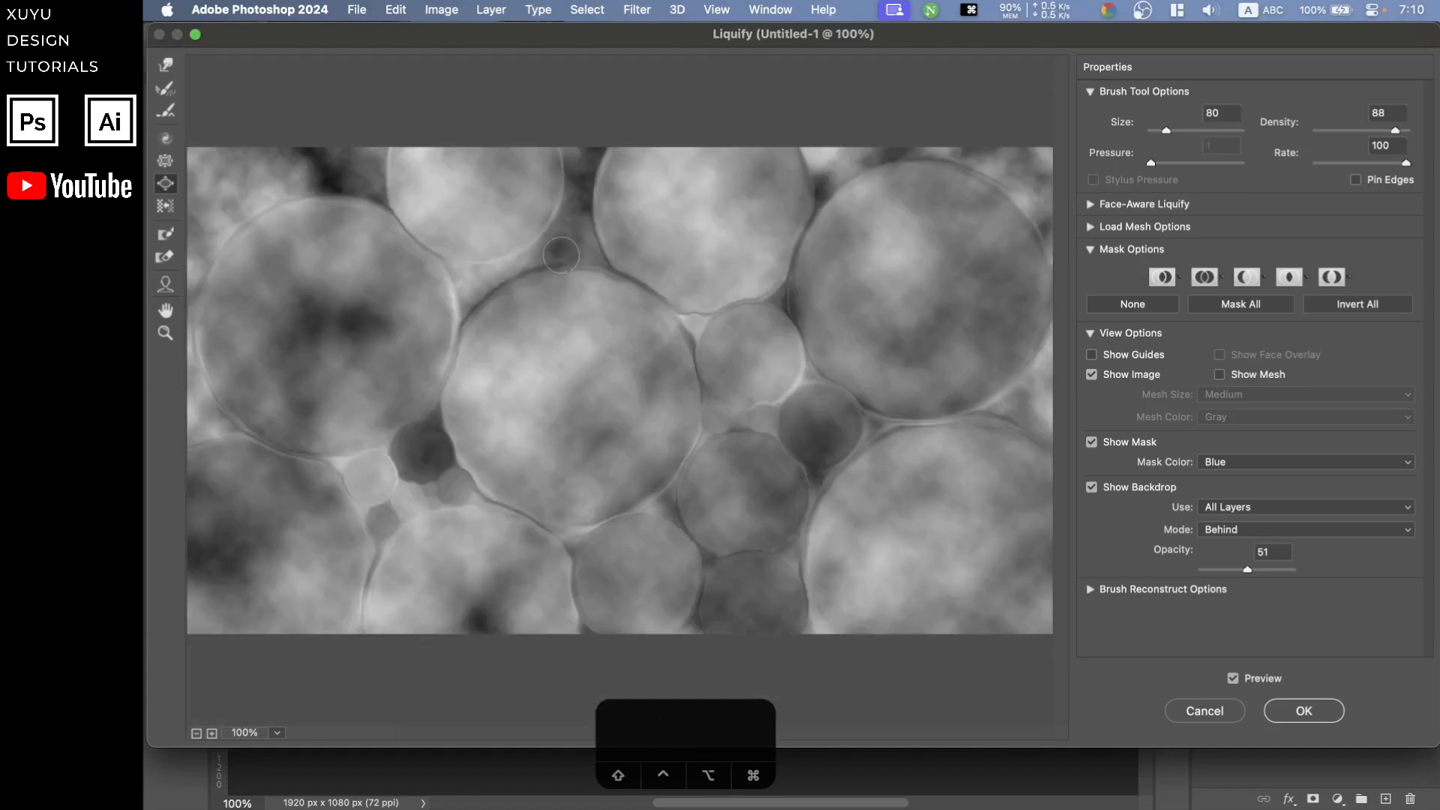
key("bracketright")
key("bracketright")
key("bracketright")
key("bracketleft")
key("bracketleft")
key("bracketleft")
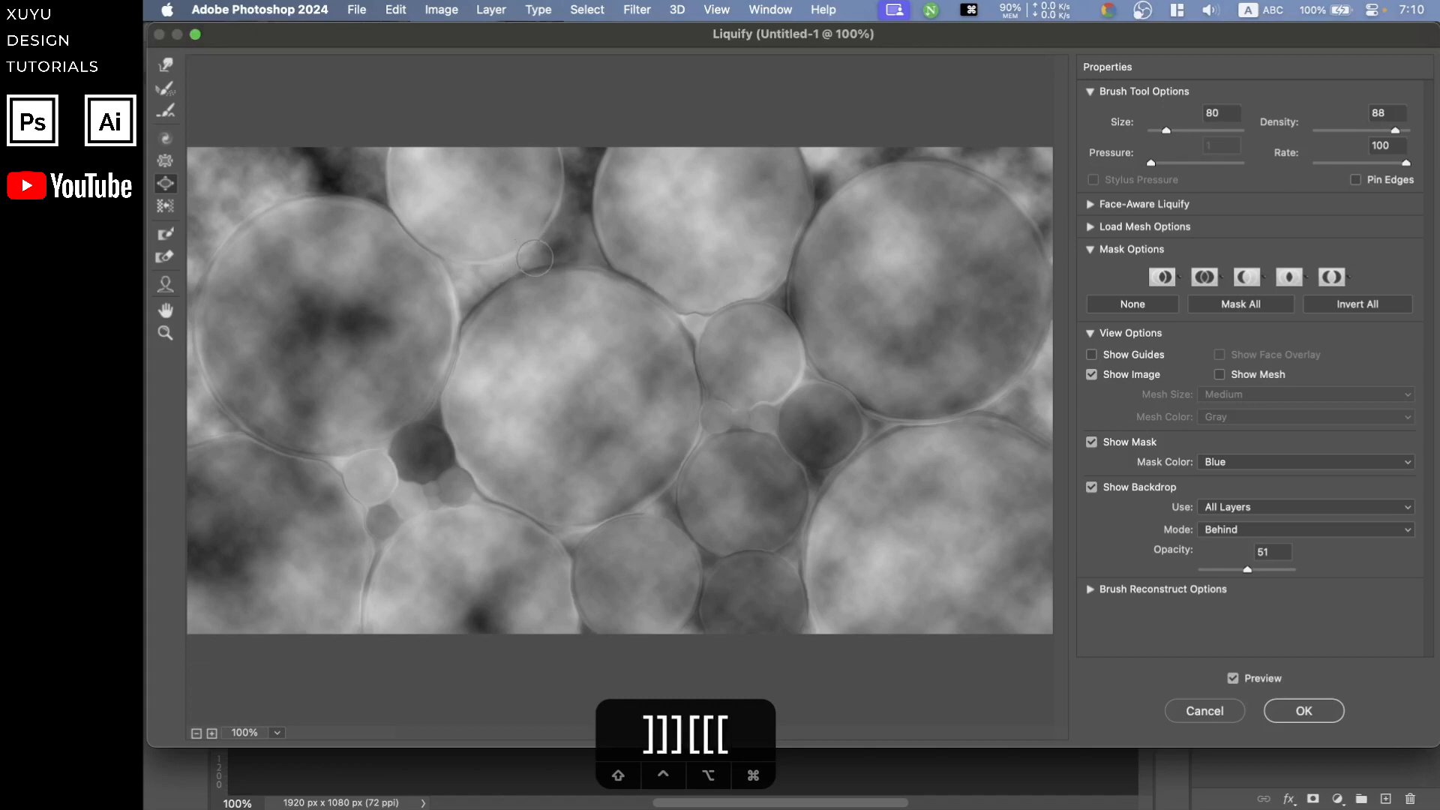
Bloat bubbles with brush sizes 100 and 60 along the bright gap at the central bubble's upper left
key("bracketright")
key("bracketright")
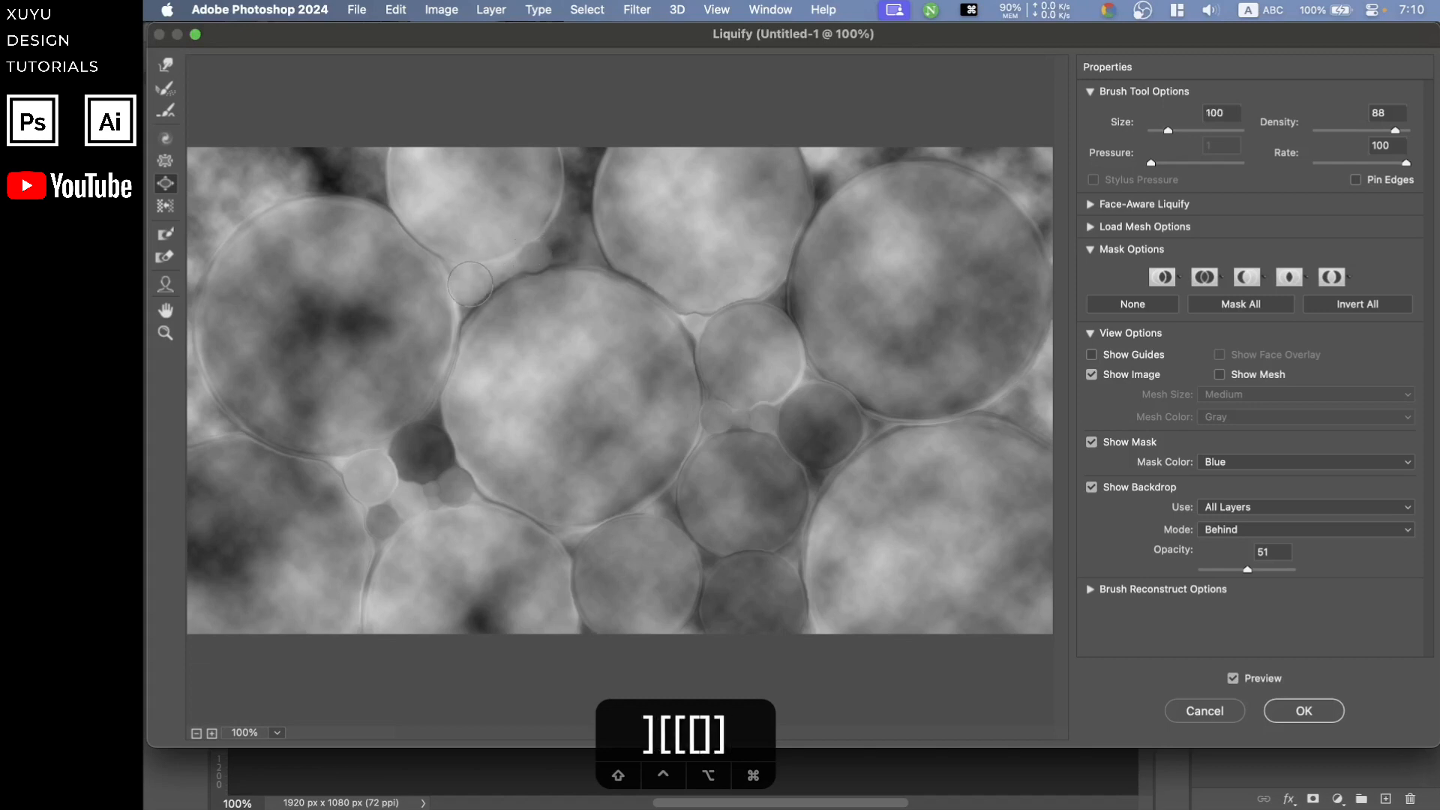
key("bracketleft")
key("bracketleft")
key("bracketleft")
key("bracketleft")
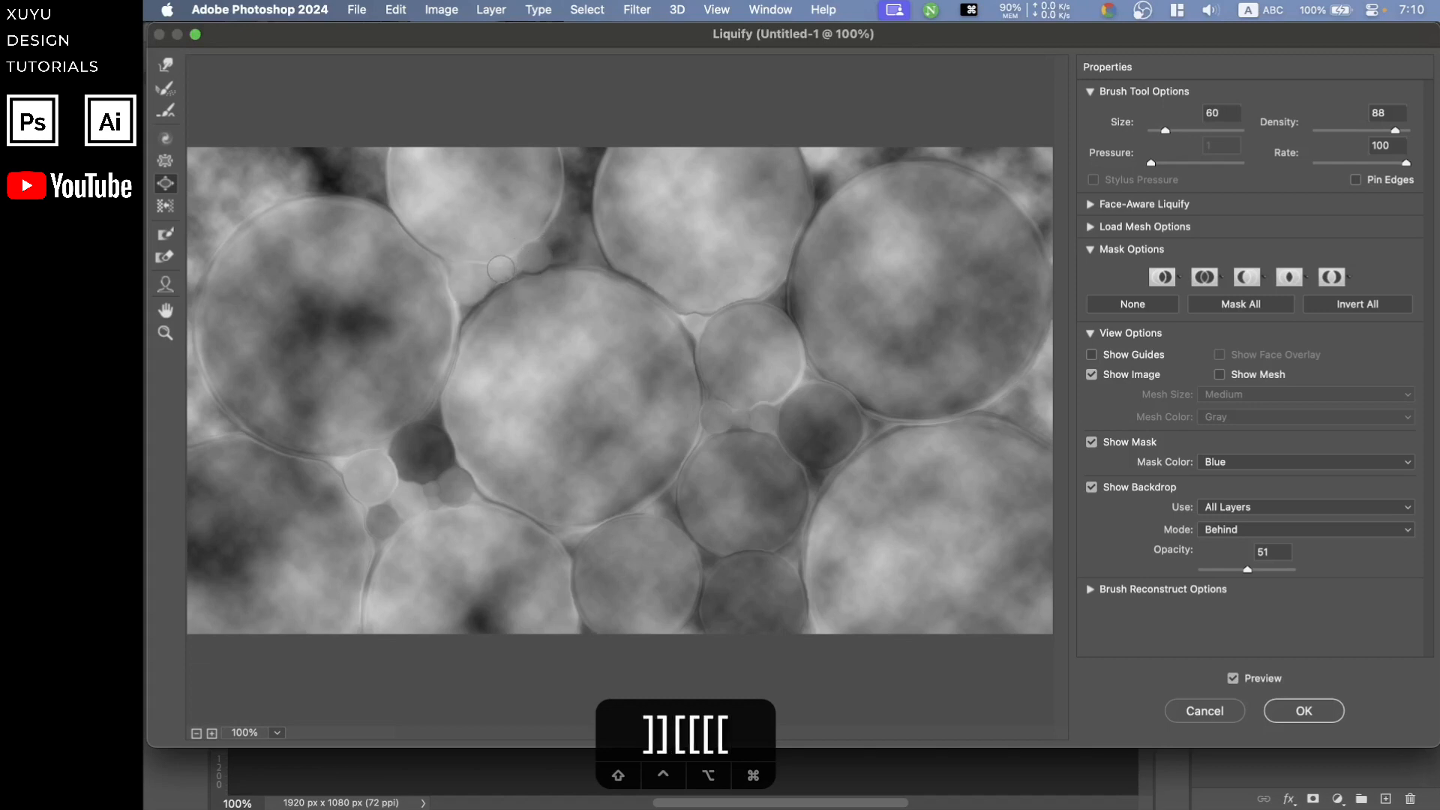
Bloat a bubble with brush size 125 at the image's upper edge, between the two large upper bubbles
key("bracketright")
key("bracketright")
key("bracketright")
key("bracketright")
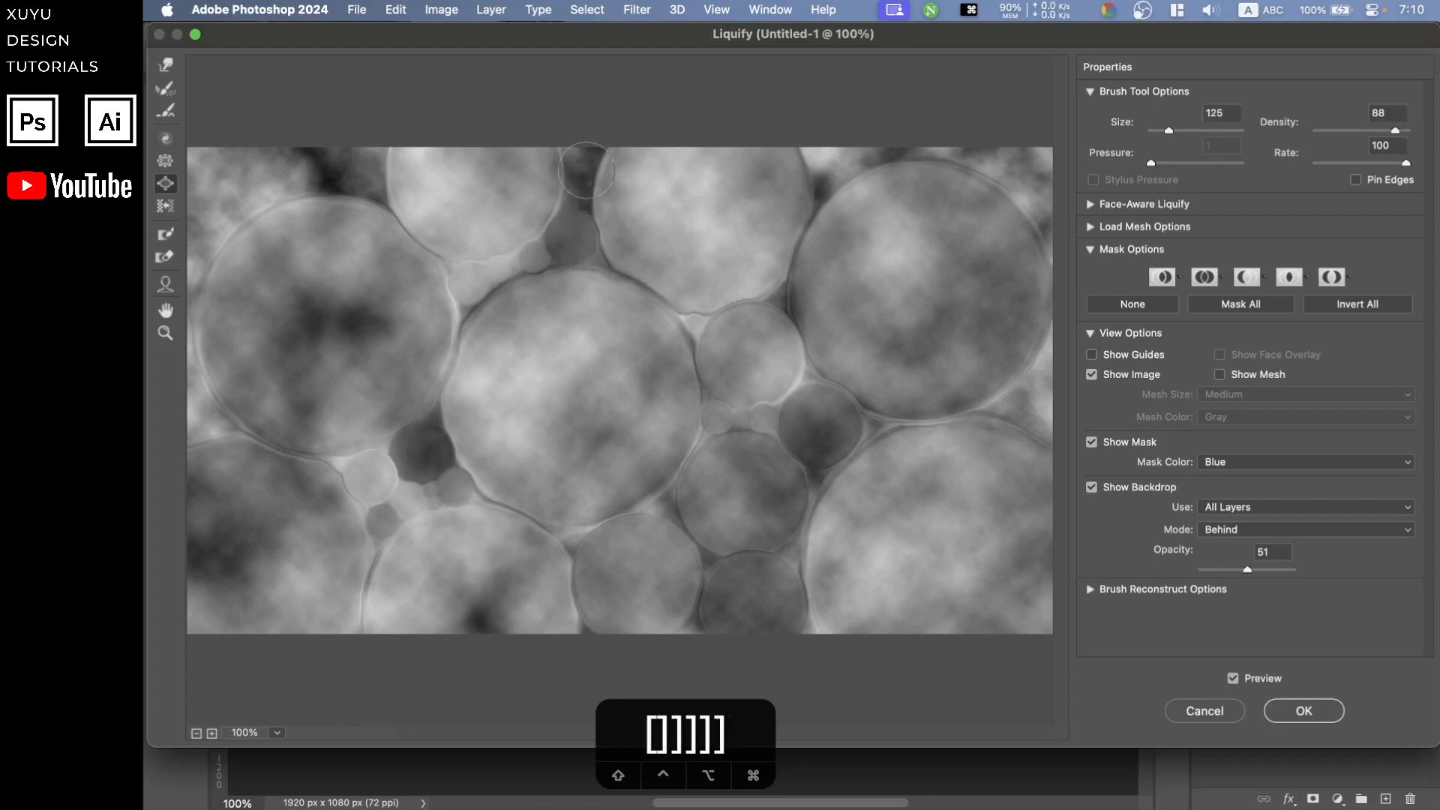
key("bracketleft")
key("bracketleft")
key("bracketright")
key("bracketright")
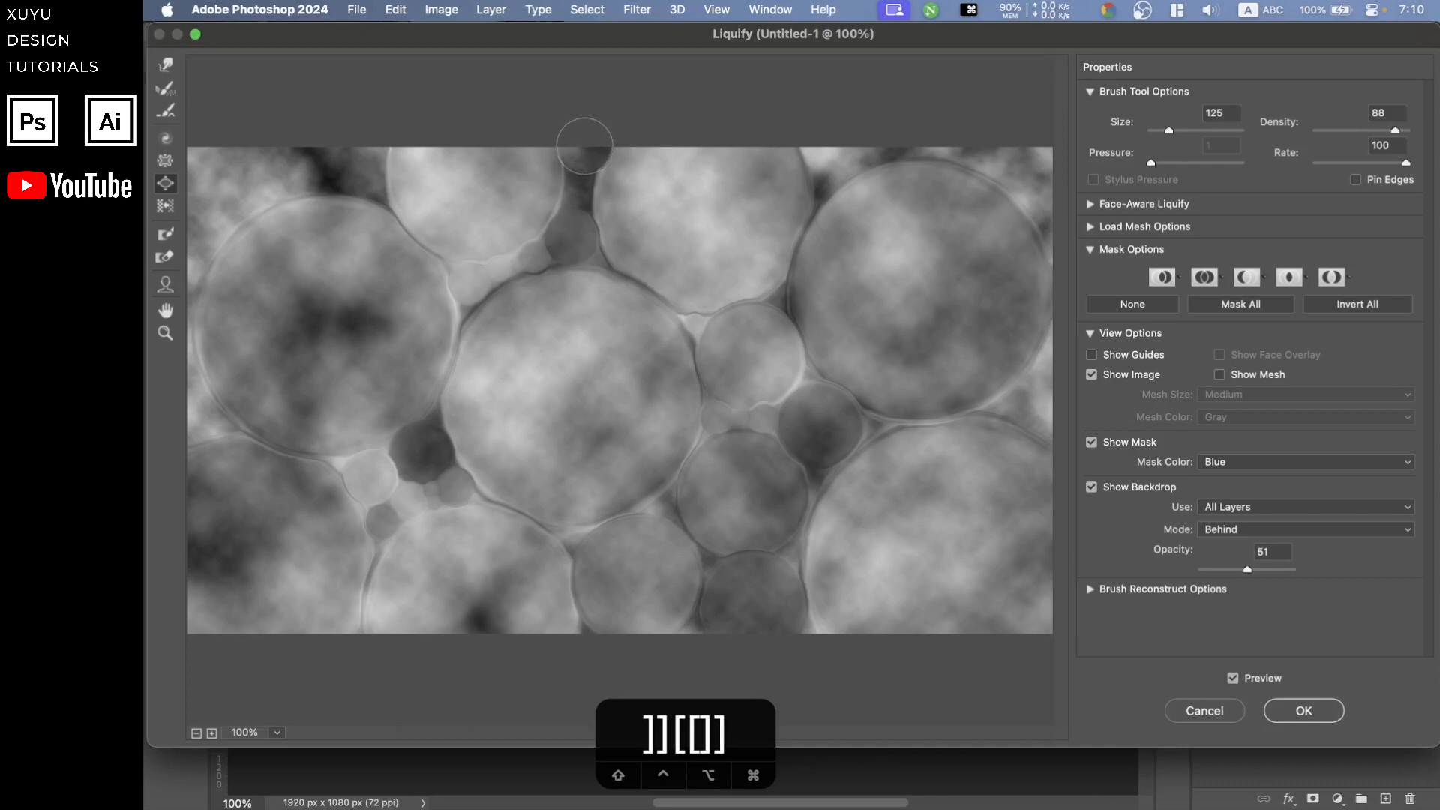
Bloat a small bubble with brush size 90 in the channel just below the new upper-edge bubble
key("bracketleft")
key("bracketleft")
left_click_drag(578, 189, 563, 267)
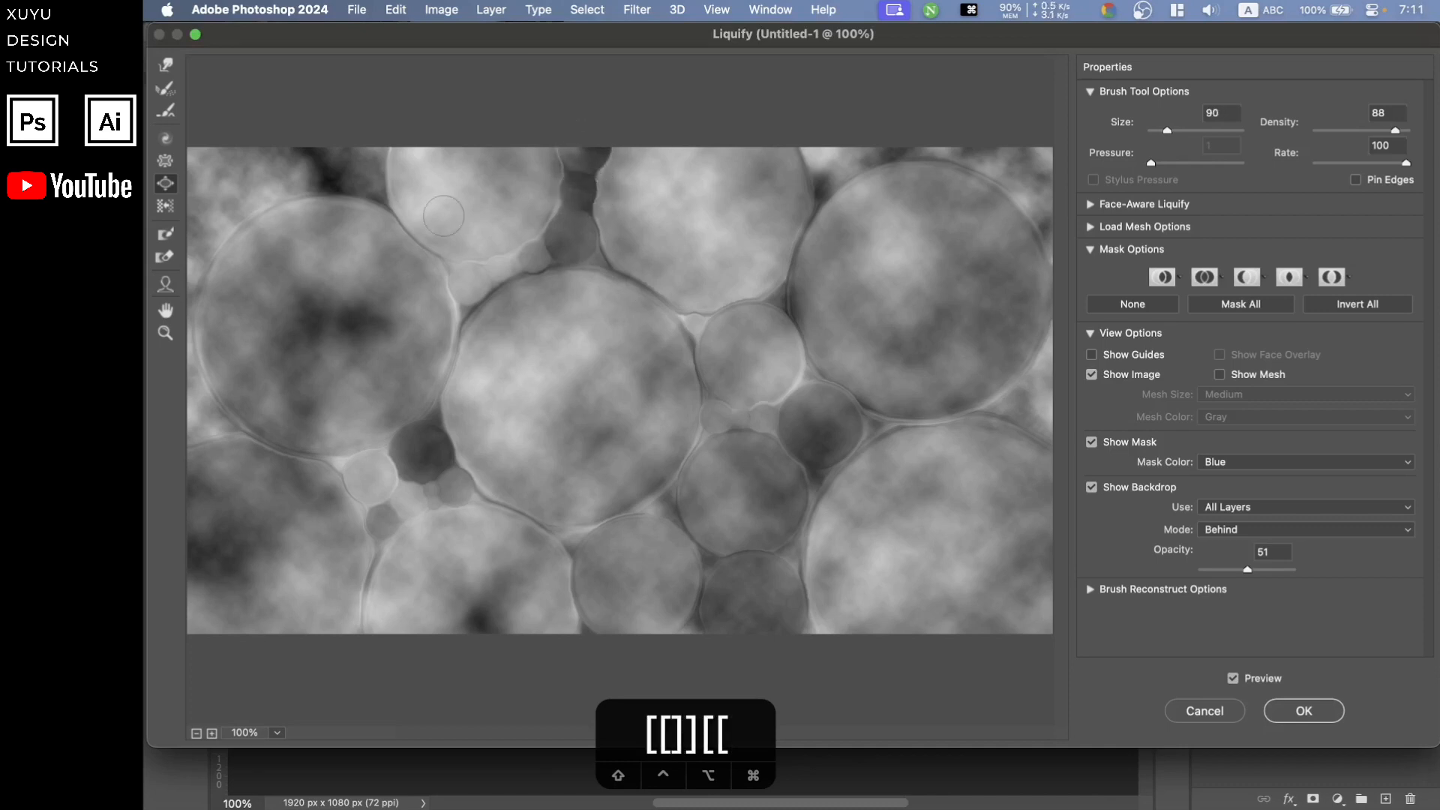
Bloat a bubble with brush size 175 at the upper edge near the image's upper-left corner, and one to its right with size 125
key("bracketright")
key("bracketright")
key("bracketright")
key("bracketright")
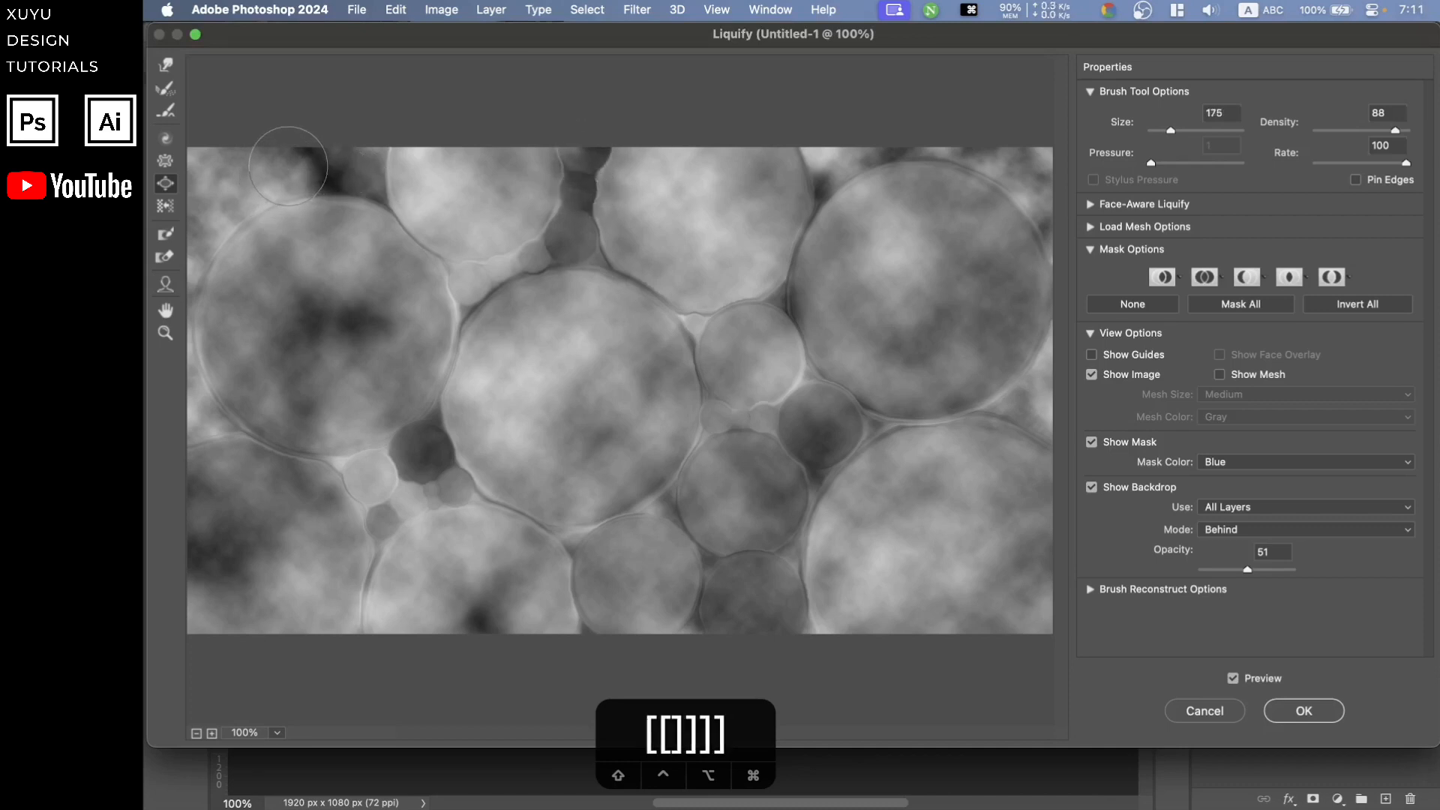
left_click(288, 166)
key("bracketleft")
key("bracketleft")
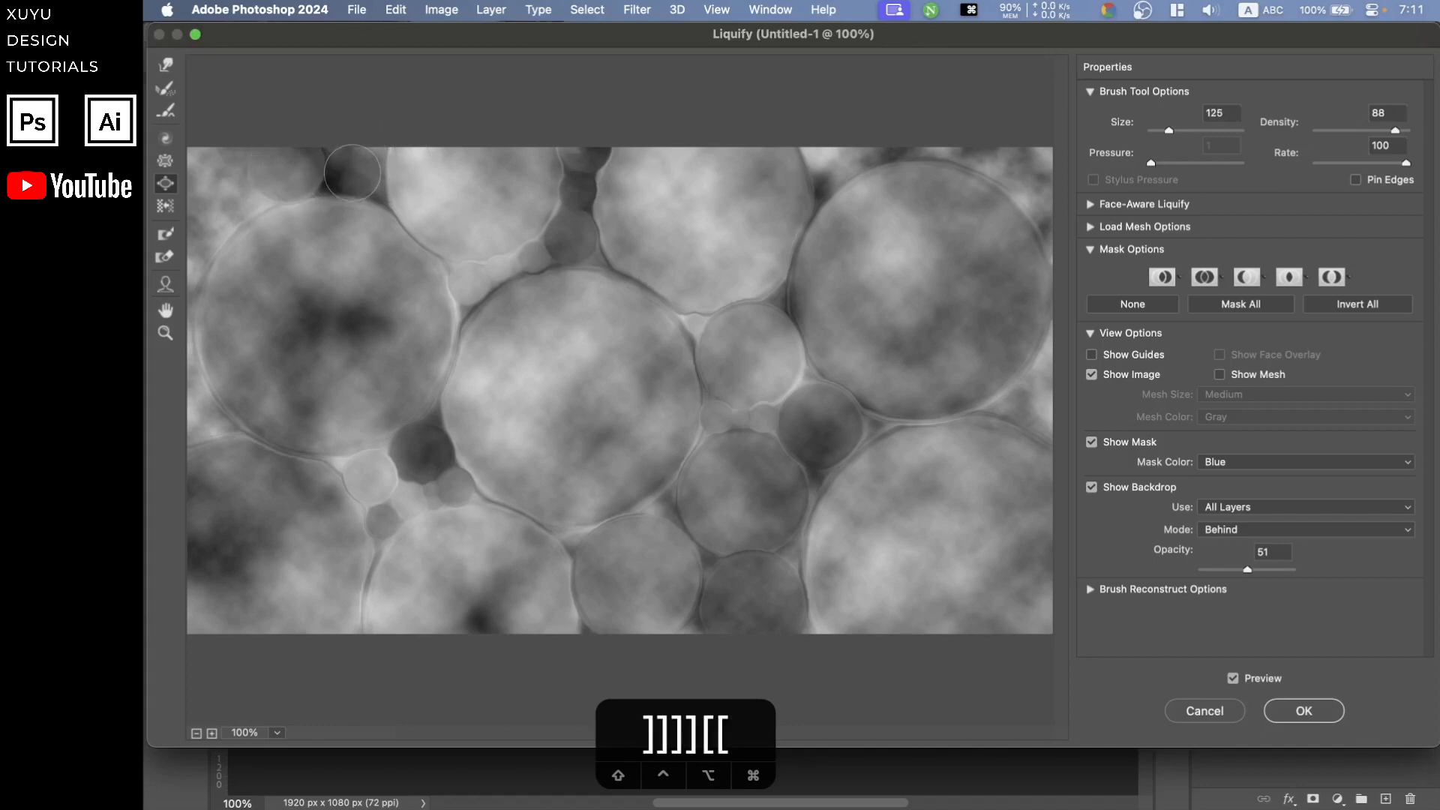
Bloat the bubbles near the image's upper-left corner with brush size 150, and ones at the right edge and upper-right corner with size 200
key("bracketright")
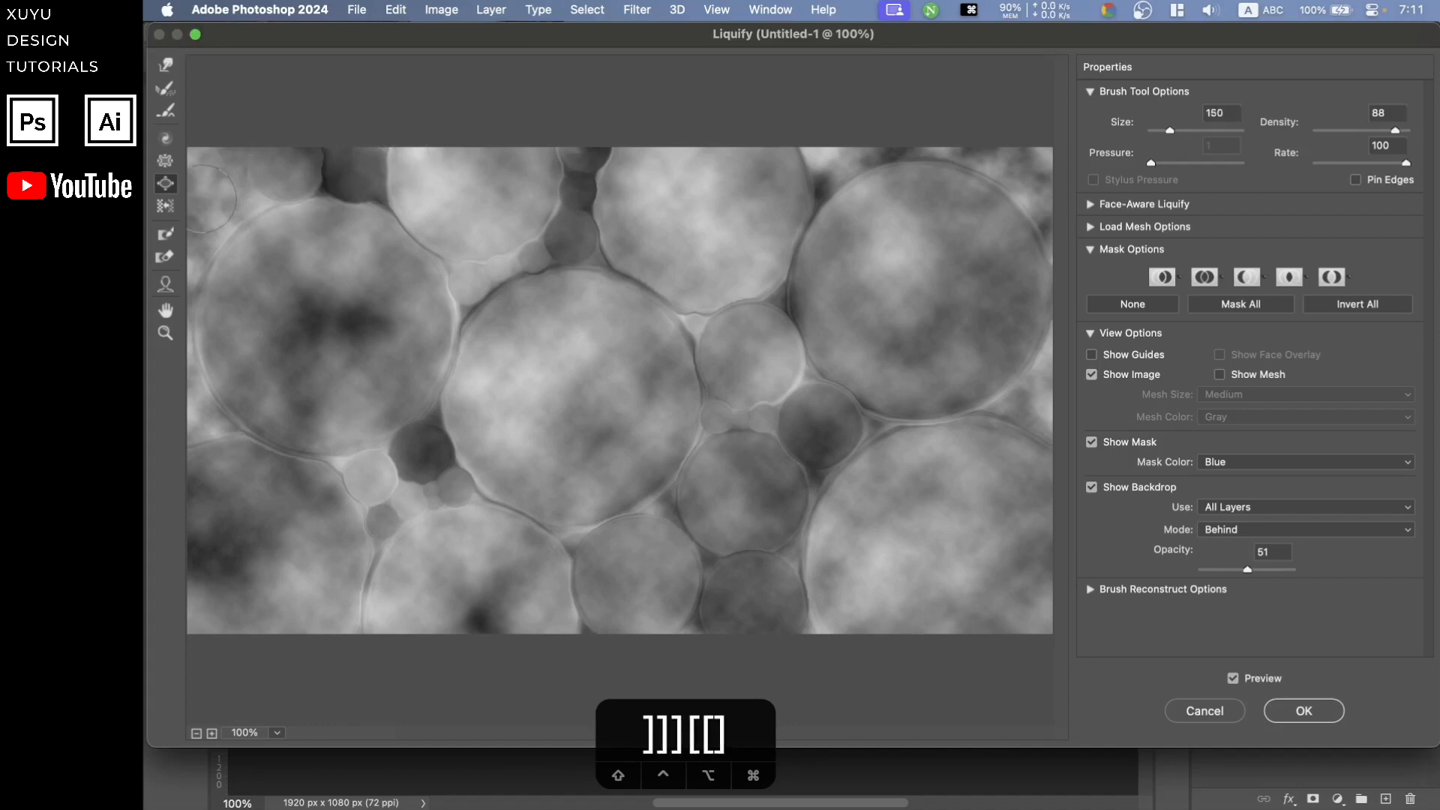
left_click(348, 183)
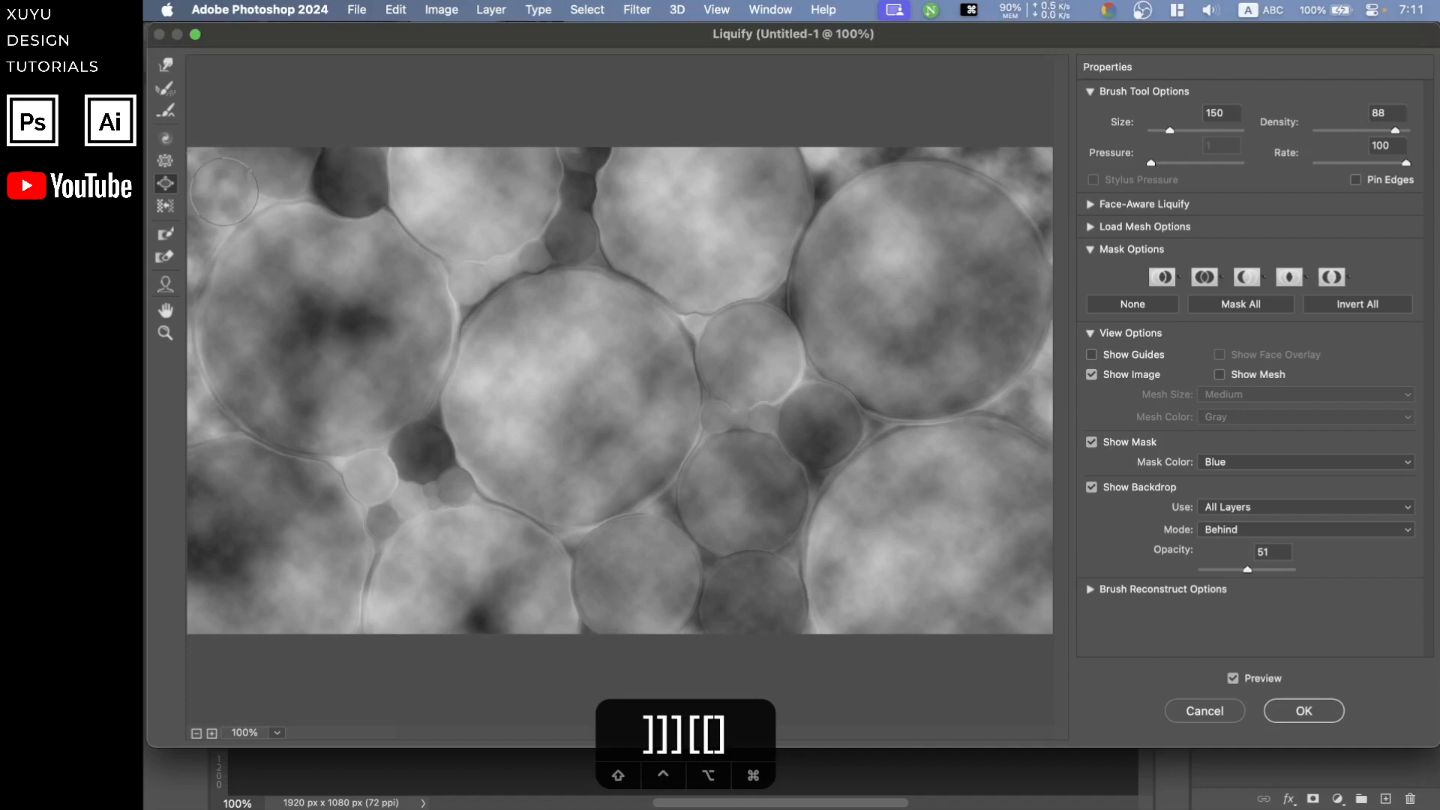
key("bracketright")
key("bracketright")
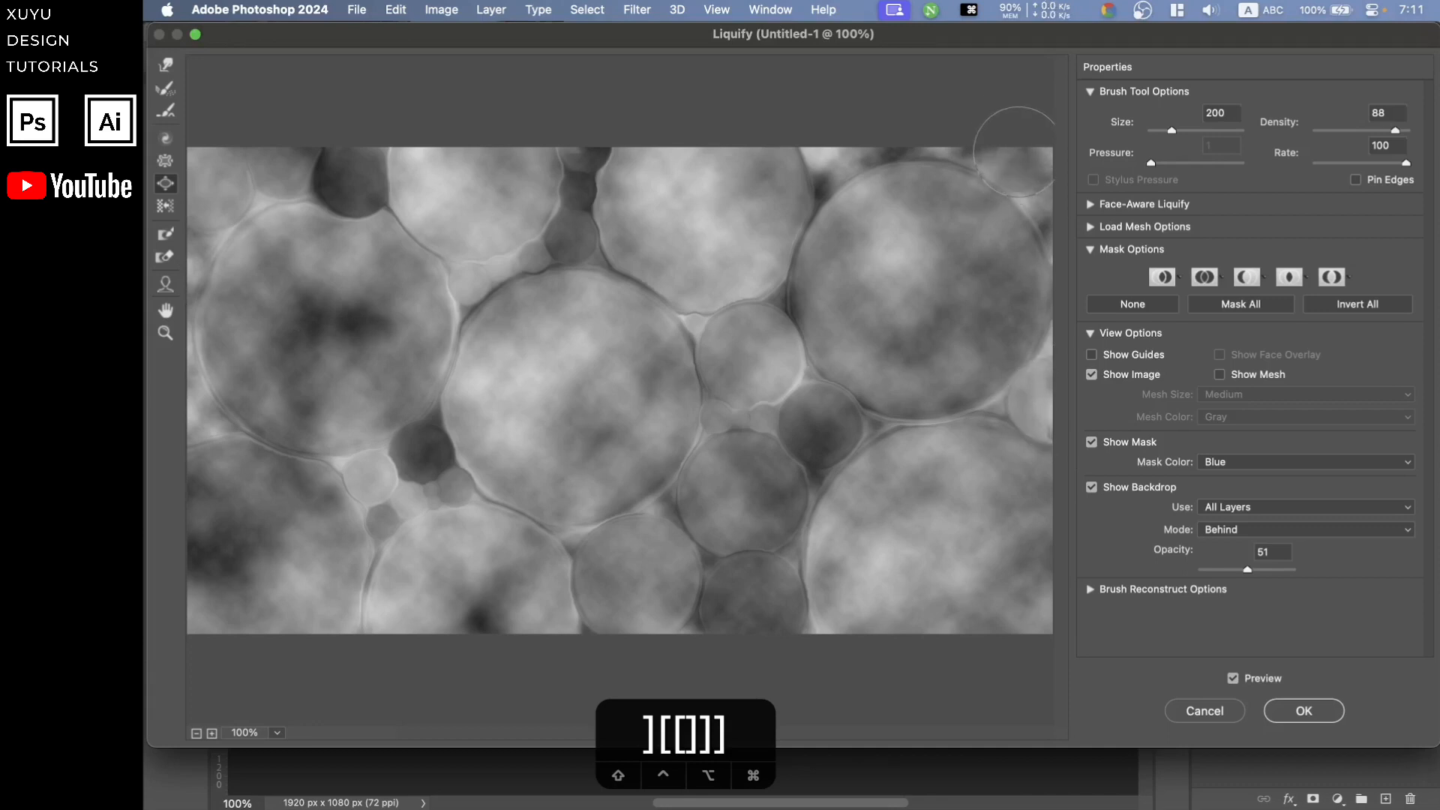
Bloat small bubbles with brush sizes 125 and 80 along the upper edge above the large right bubble, and apply the Liquify filter
key("bracketleft")
key("bracketleft")
key("bracketleft")
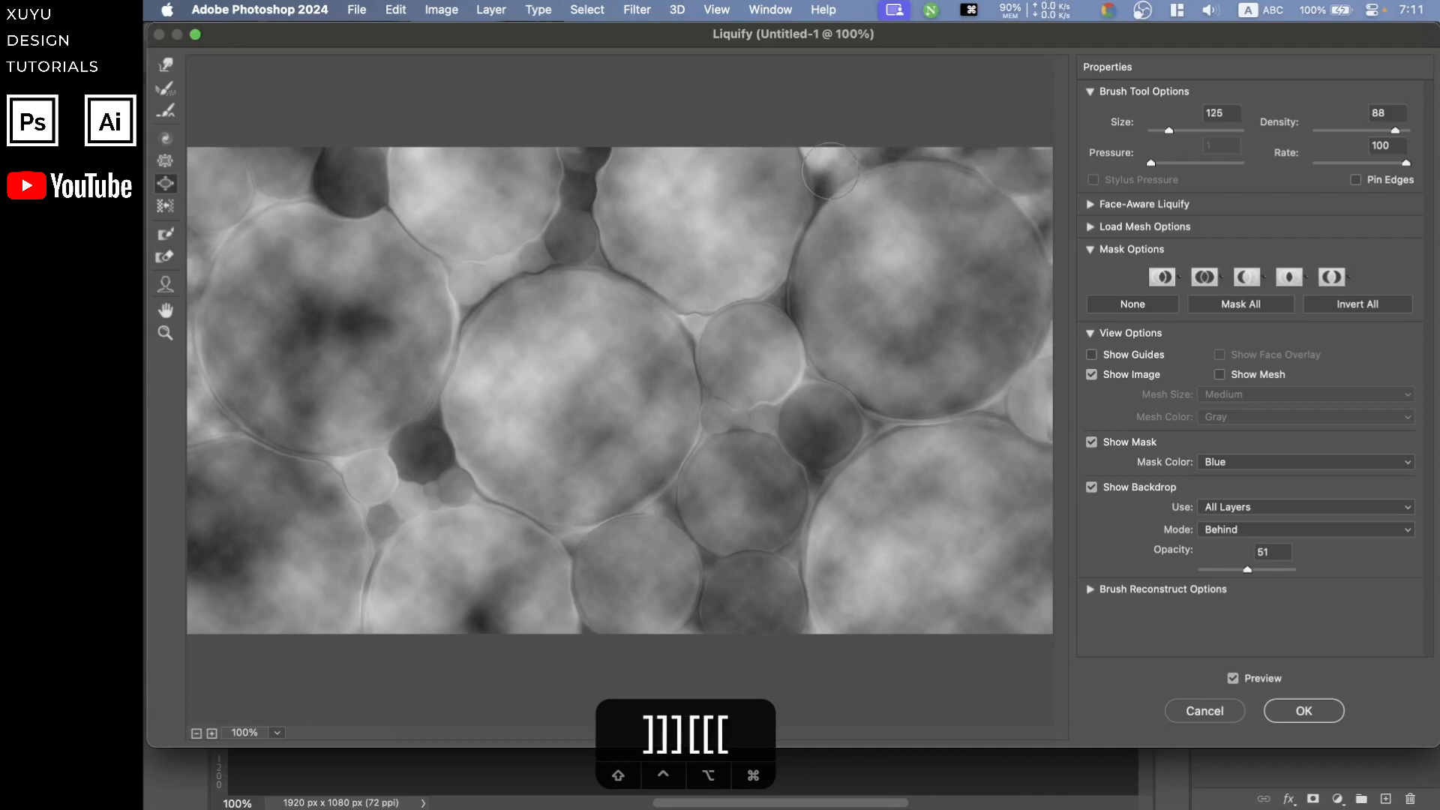
key("bracketright")
key("bracketleft")
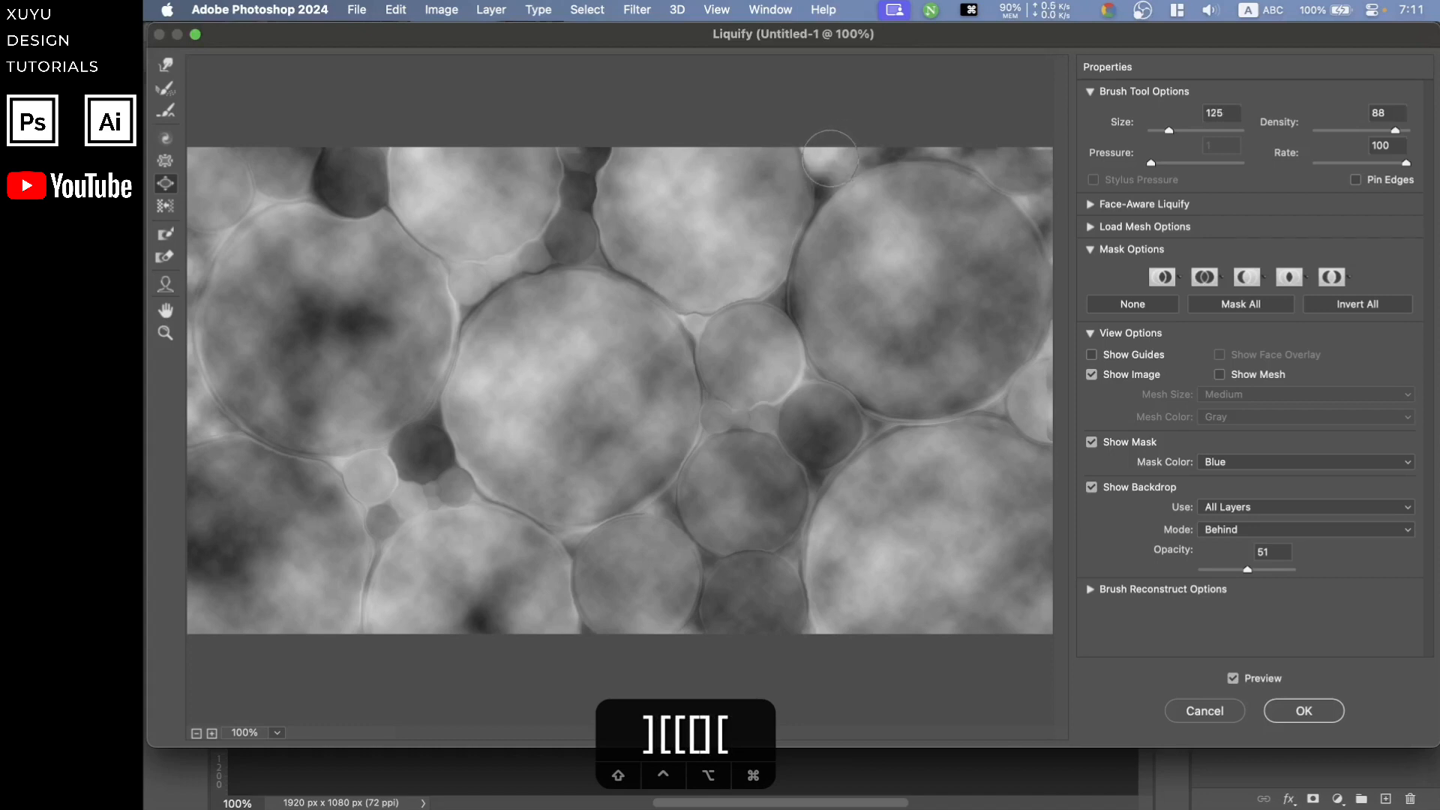
key("bracketleft")
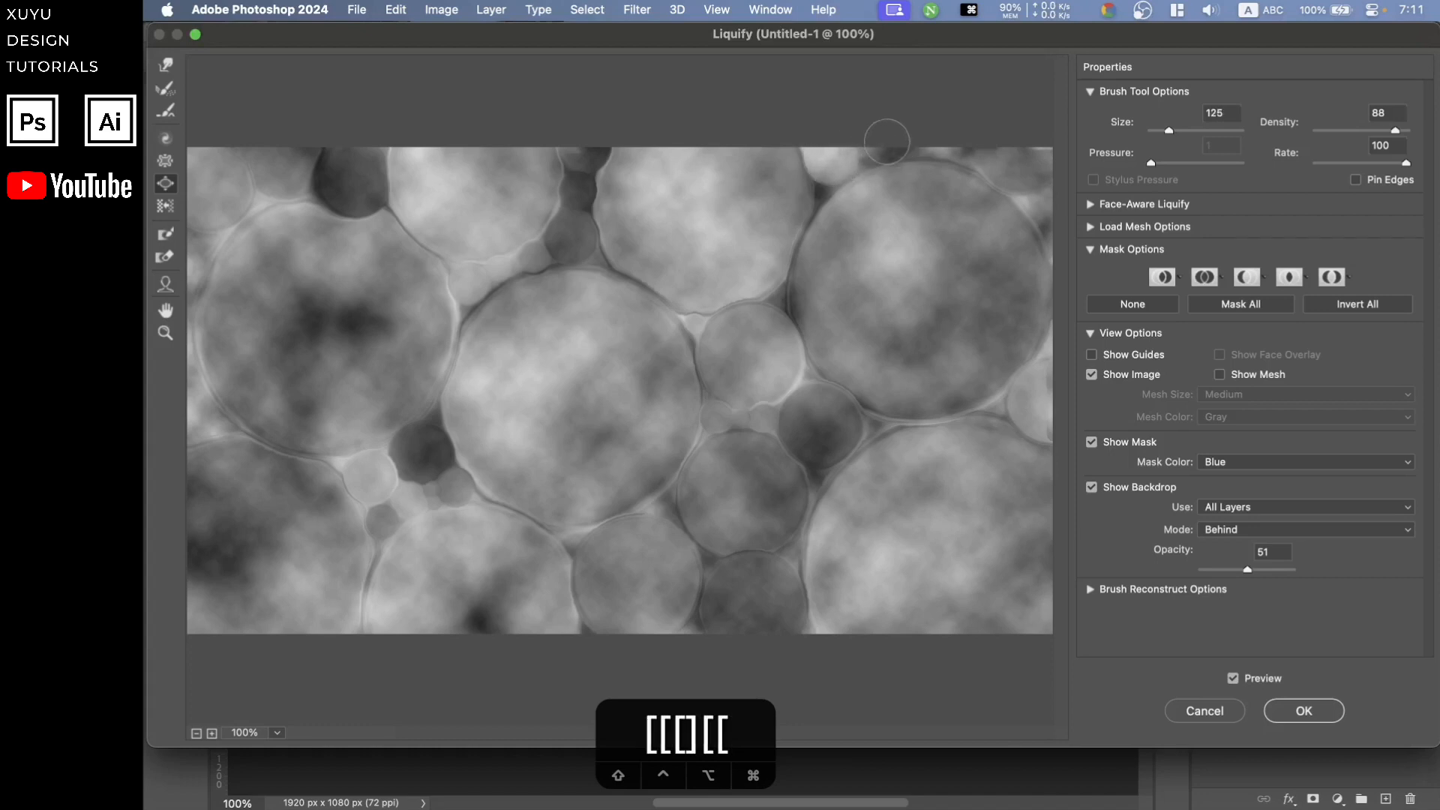
key("bracketleft")
key("bracketleft")
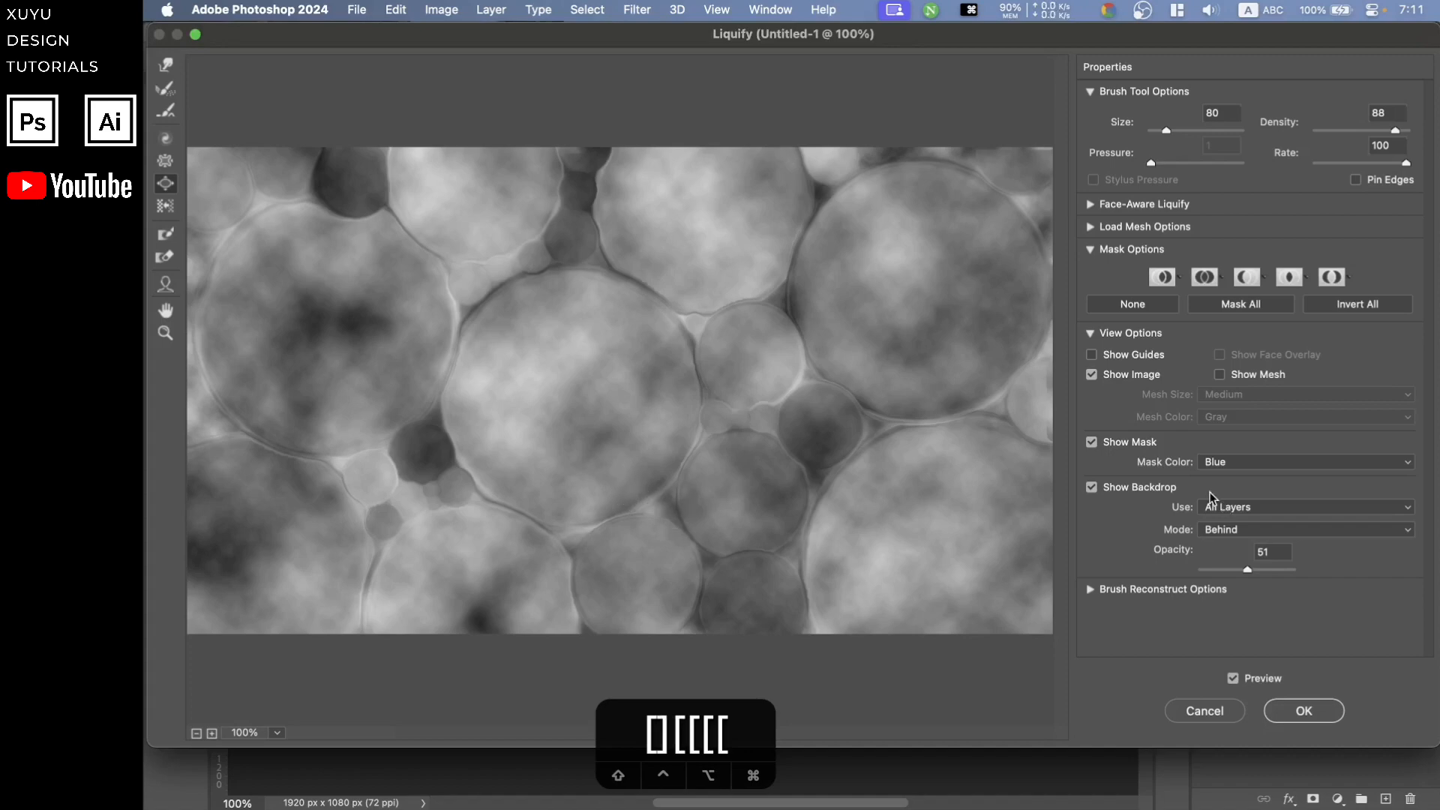
left_click(1306, 710)
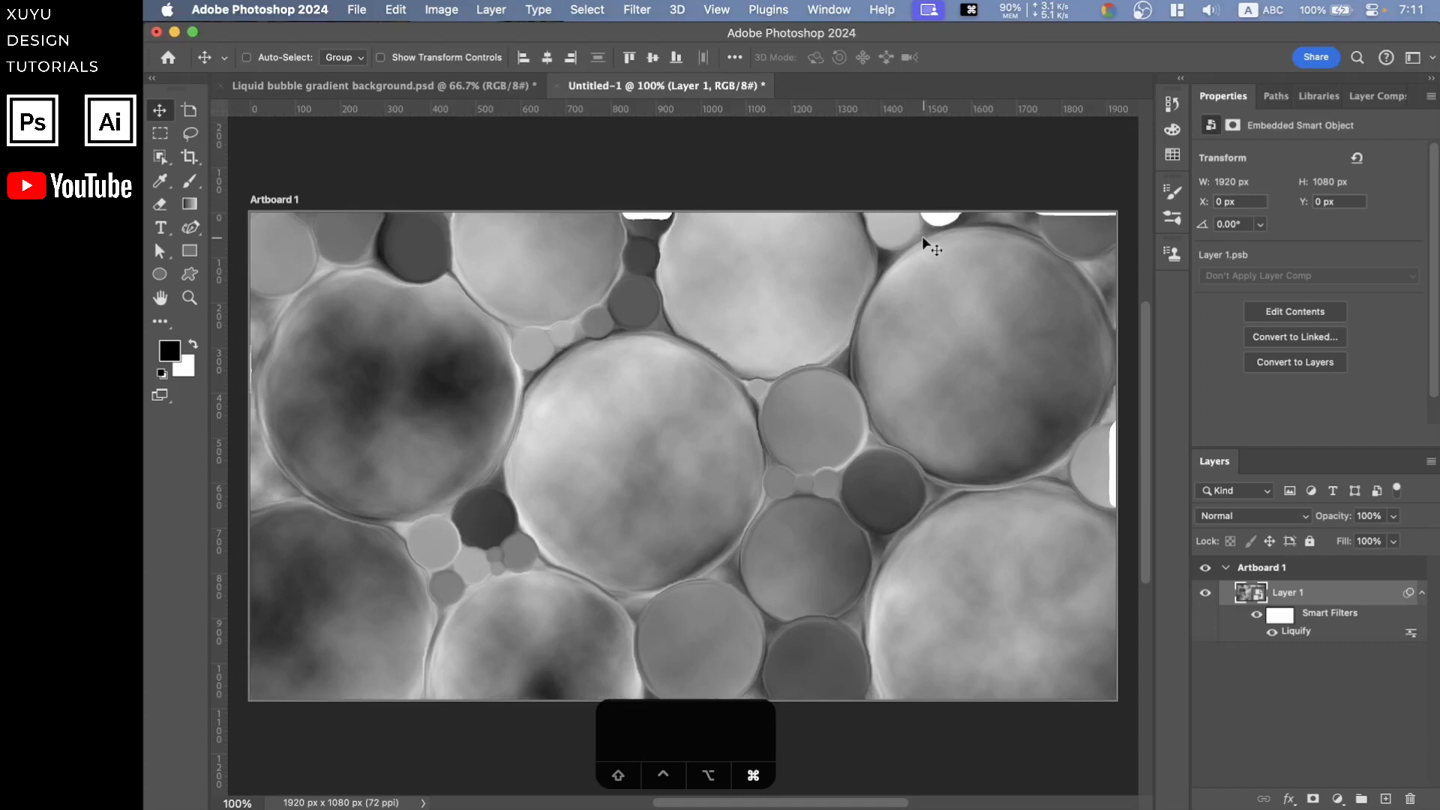
Compare the artboard with the Liquify smart filter hidden and shown
key("super+minus")
key("super+equal")
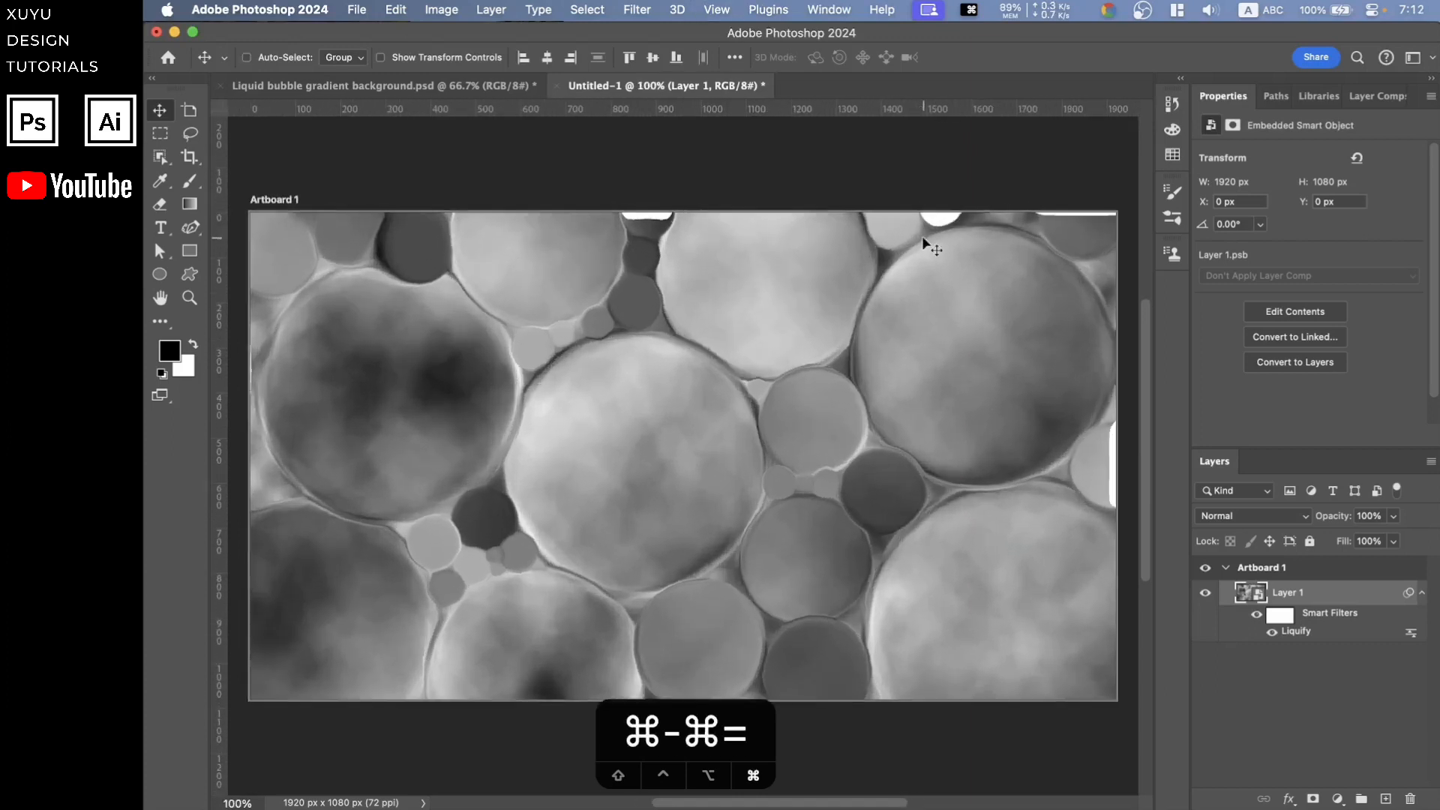
key("super+minus")
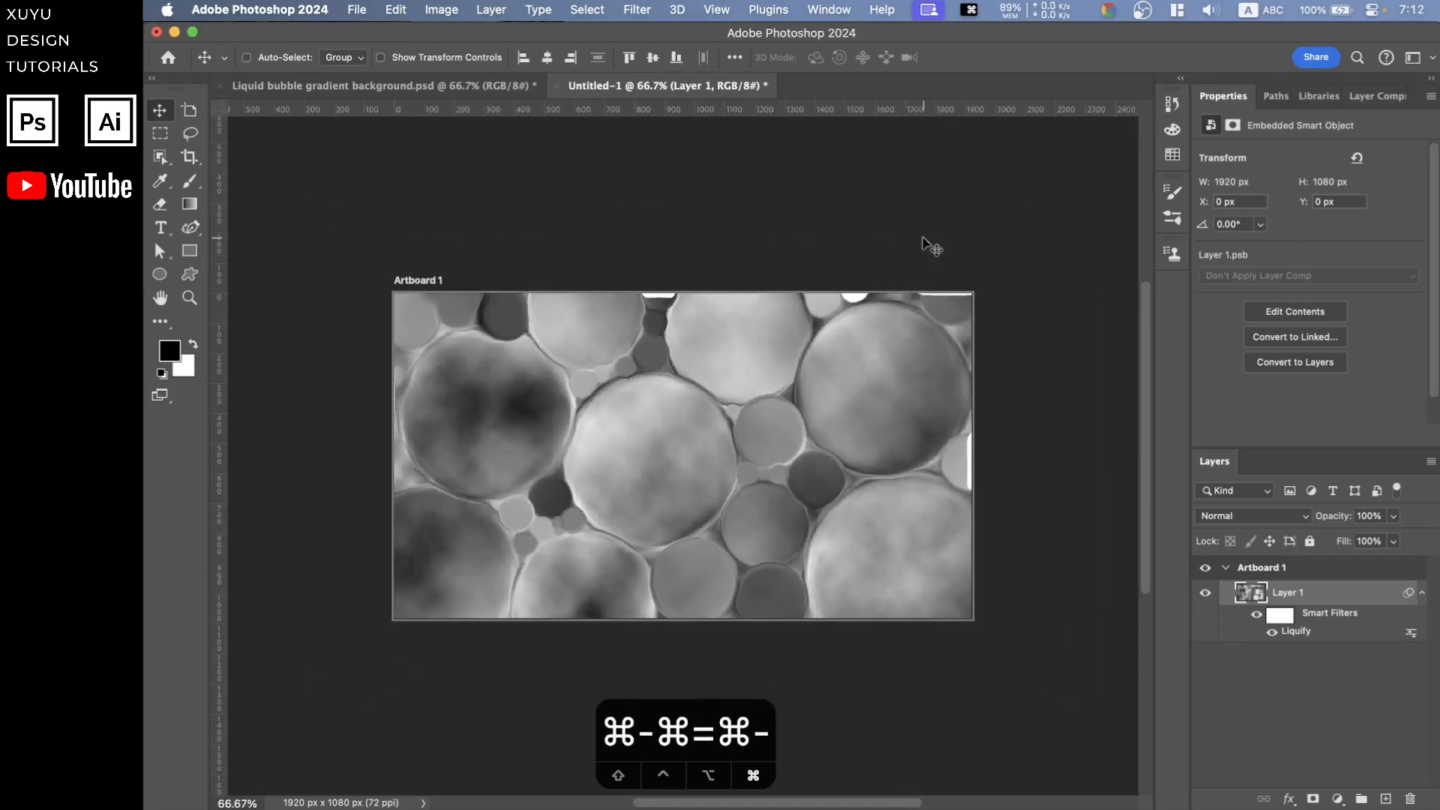
key("super+equal")
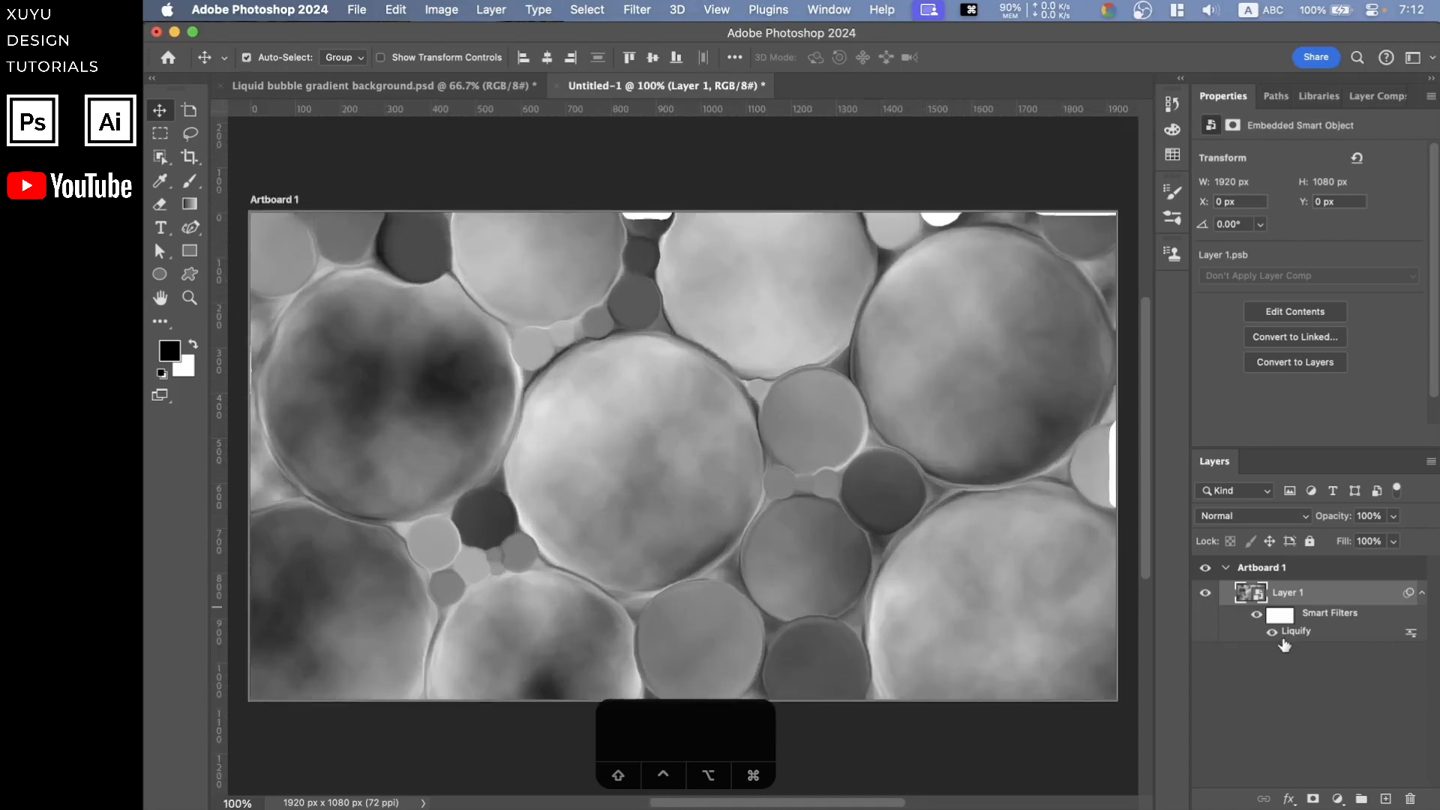
left_click(1272, 634)
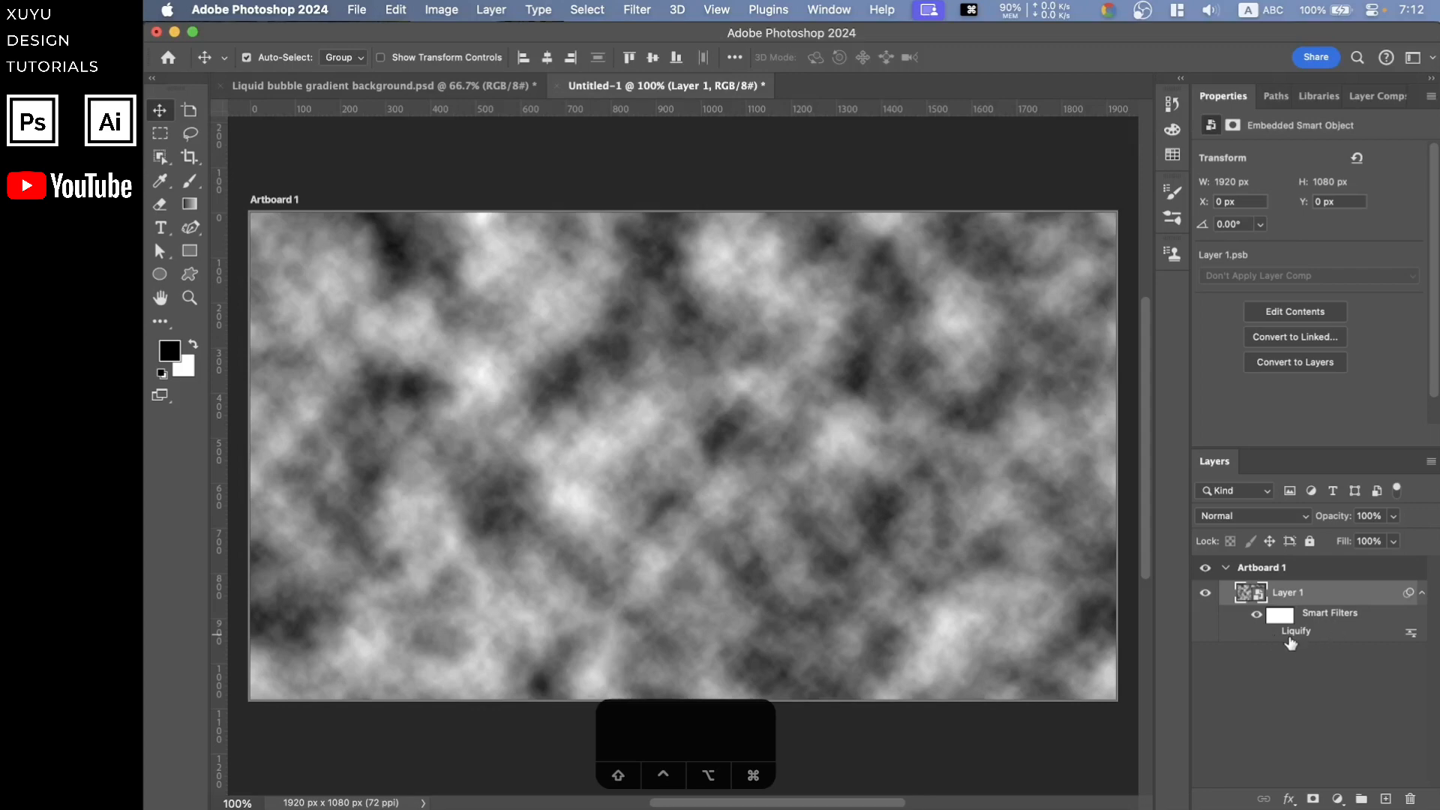
left_click(1272, 634)
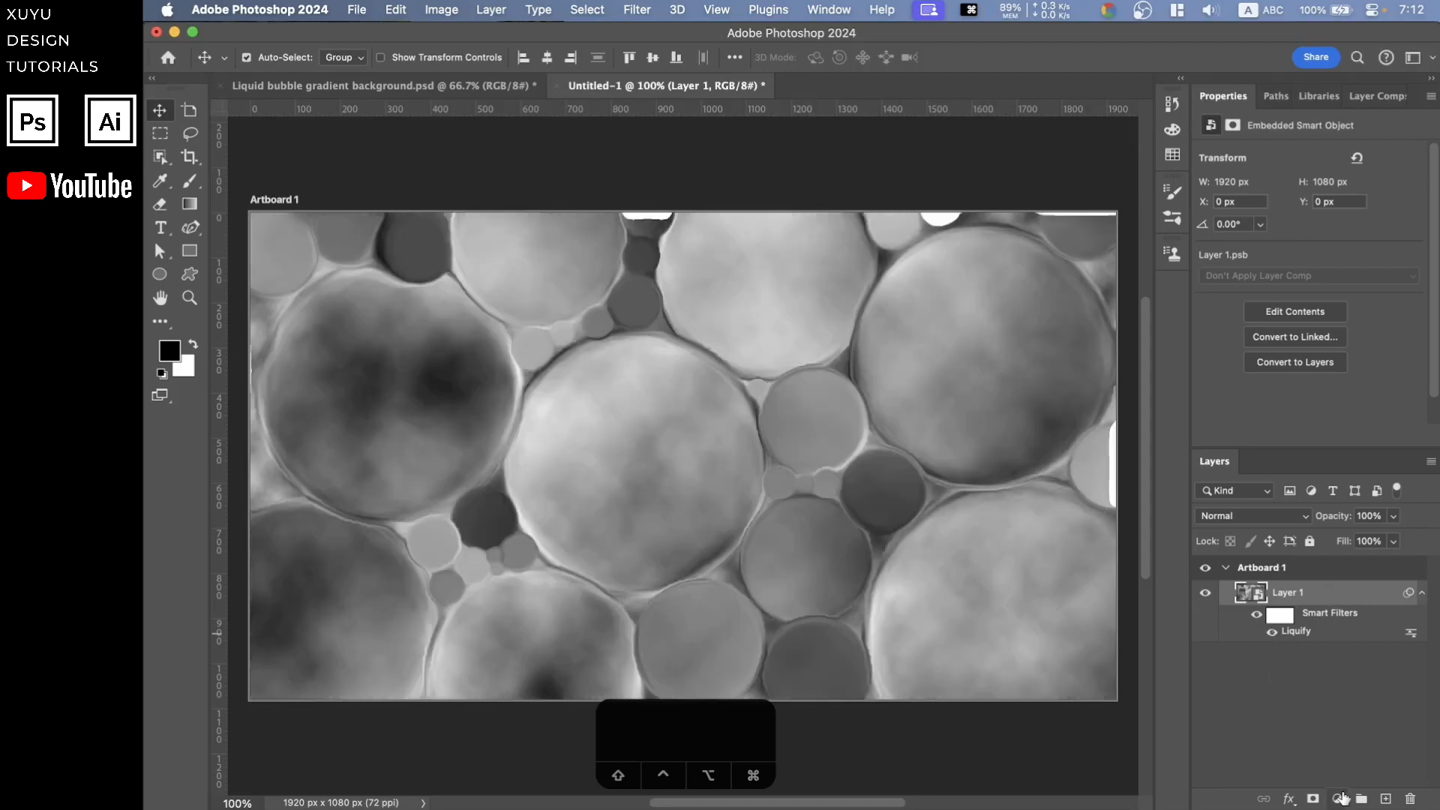
Add a Gradient Map adjustment layer above Layer 1 and open the XUYU-200 Gradient Maps preset folder for its gradient
left_click(1338, 798)
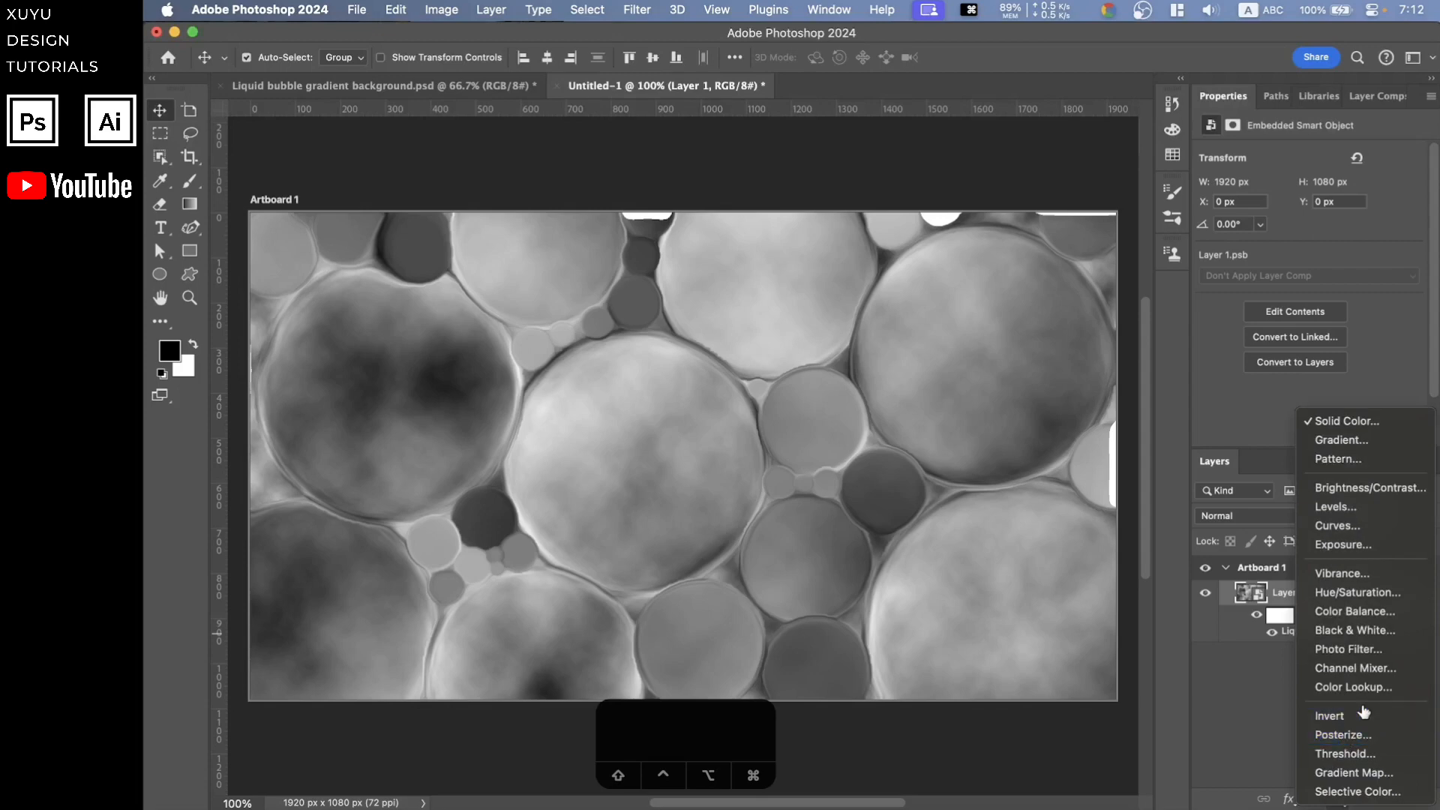
left_click(1379, 775)
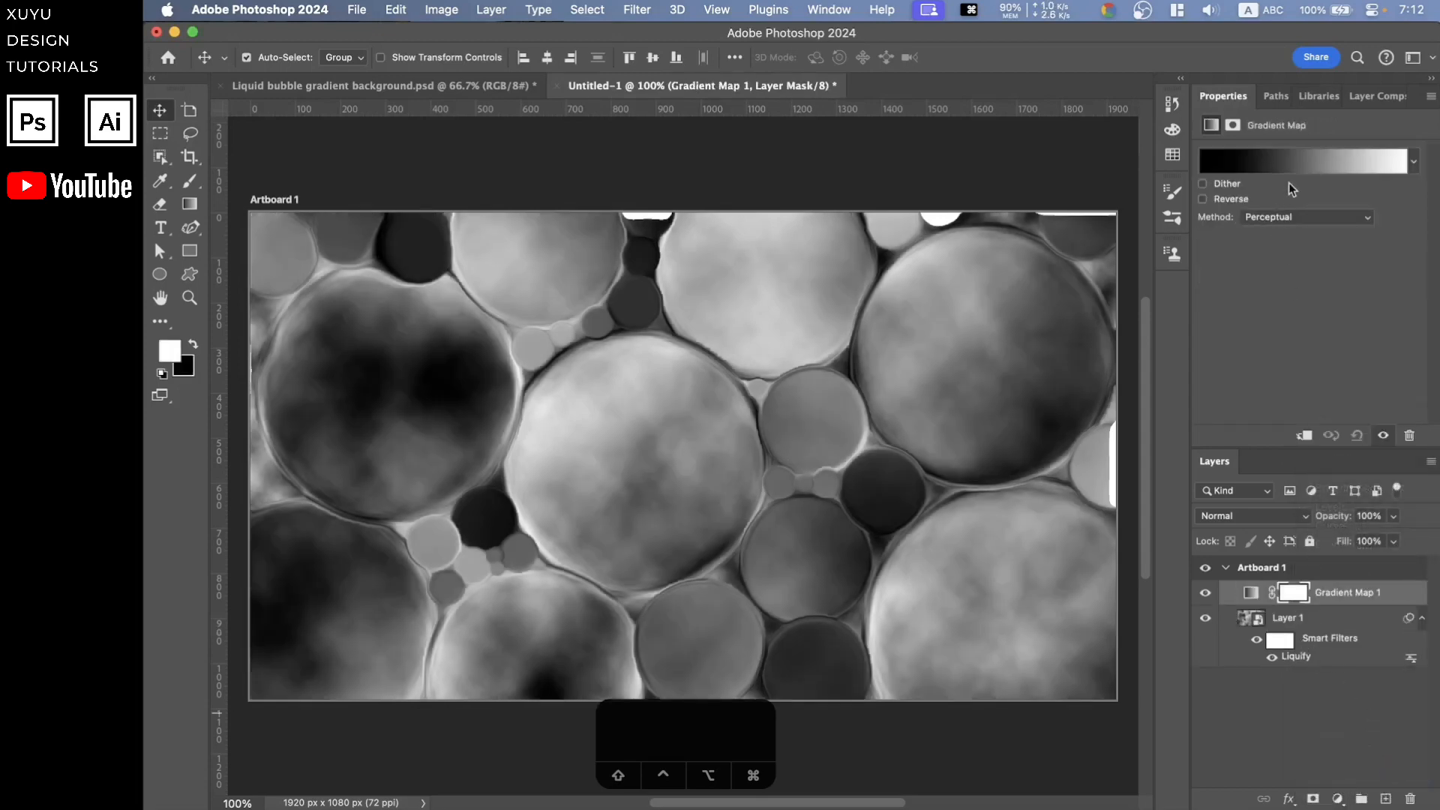
left_click(1296, 167)
scroll(1116, 366, "down", 4)
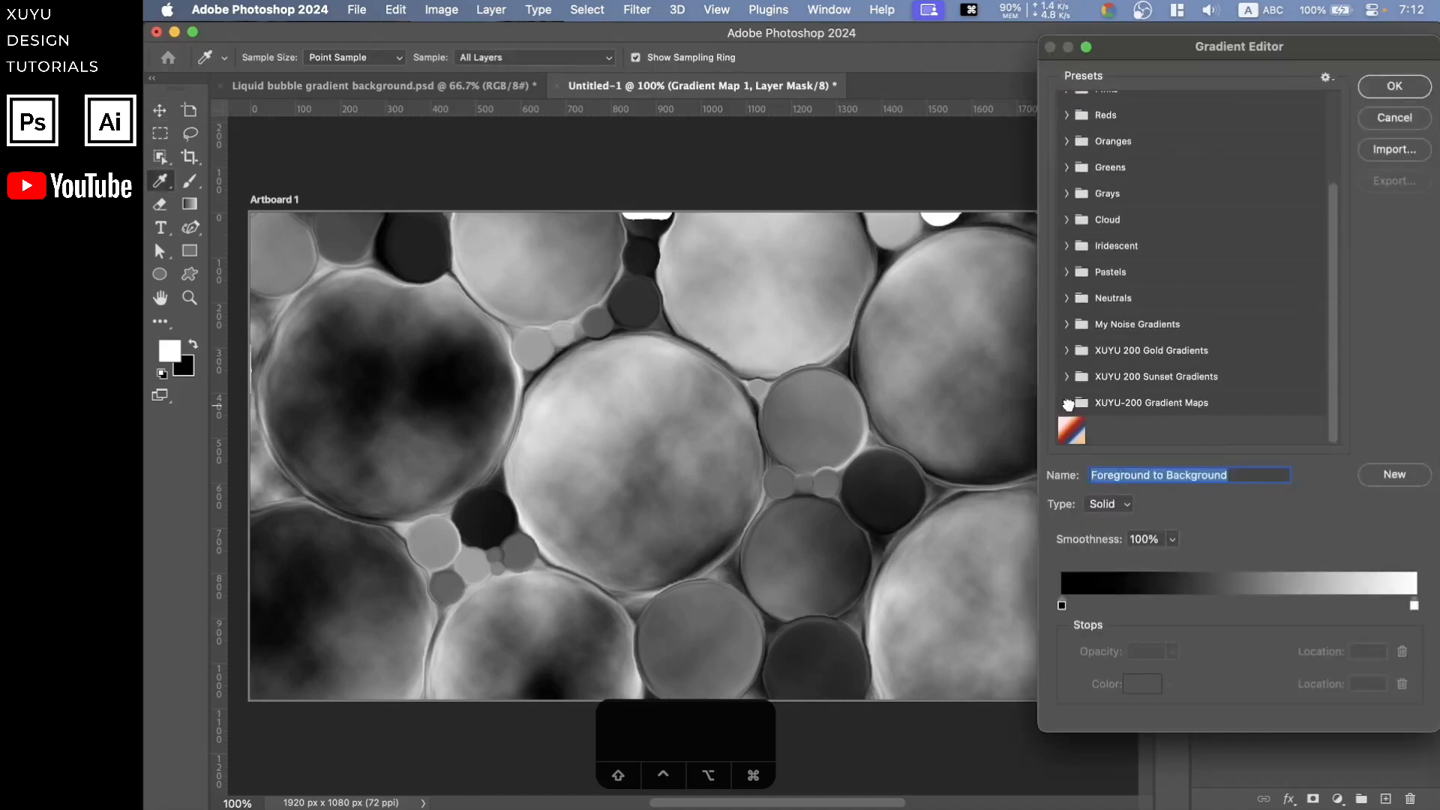
left_click(1067, 404)
scroll(1175, 357, "down", 5)
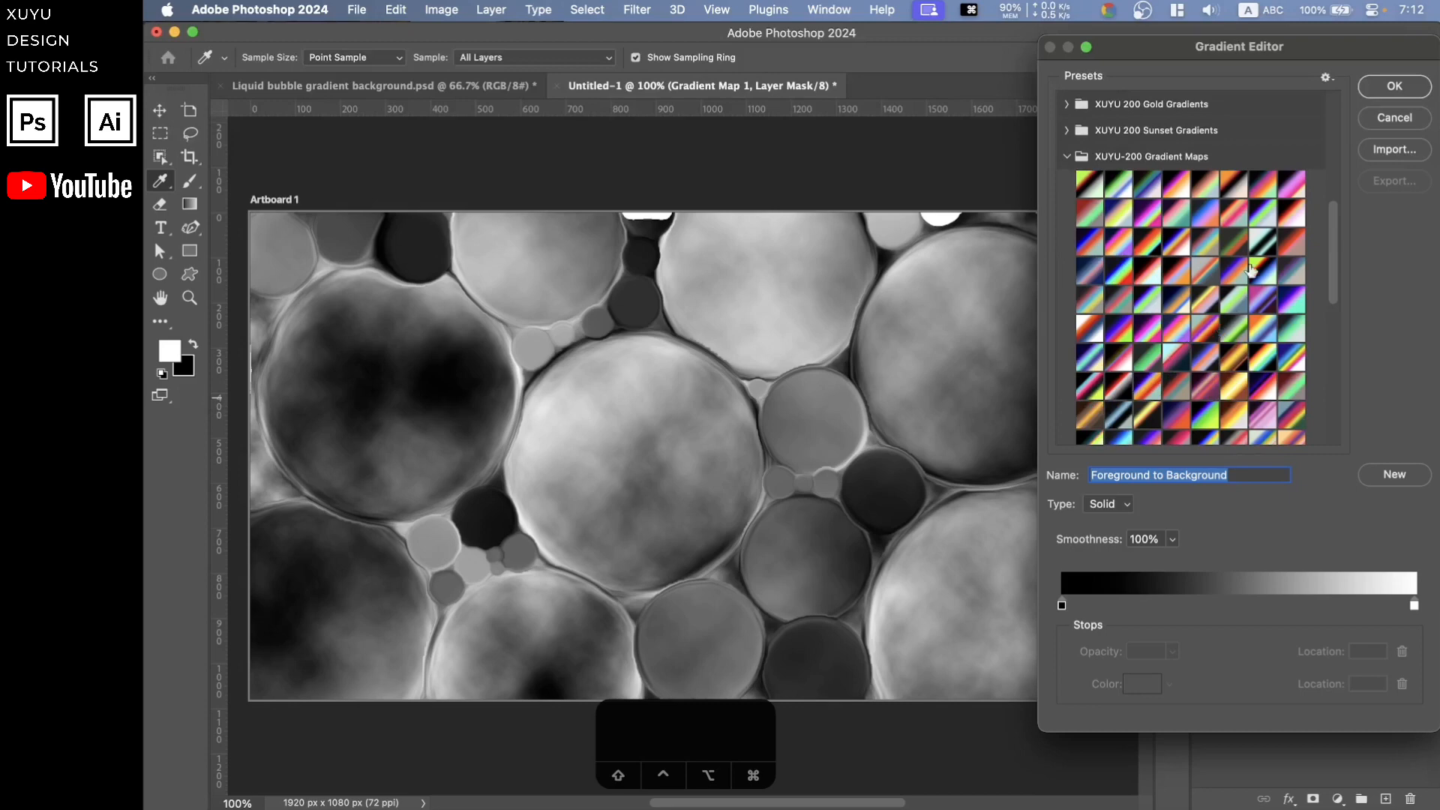
Try gradient presets including RB Gradient Map 04, 06, 14, 16, 39 and 40 on the bubbles
left_click(1183, 195)
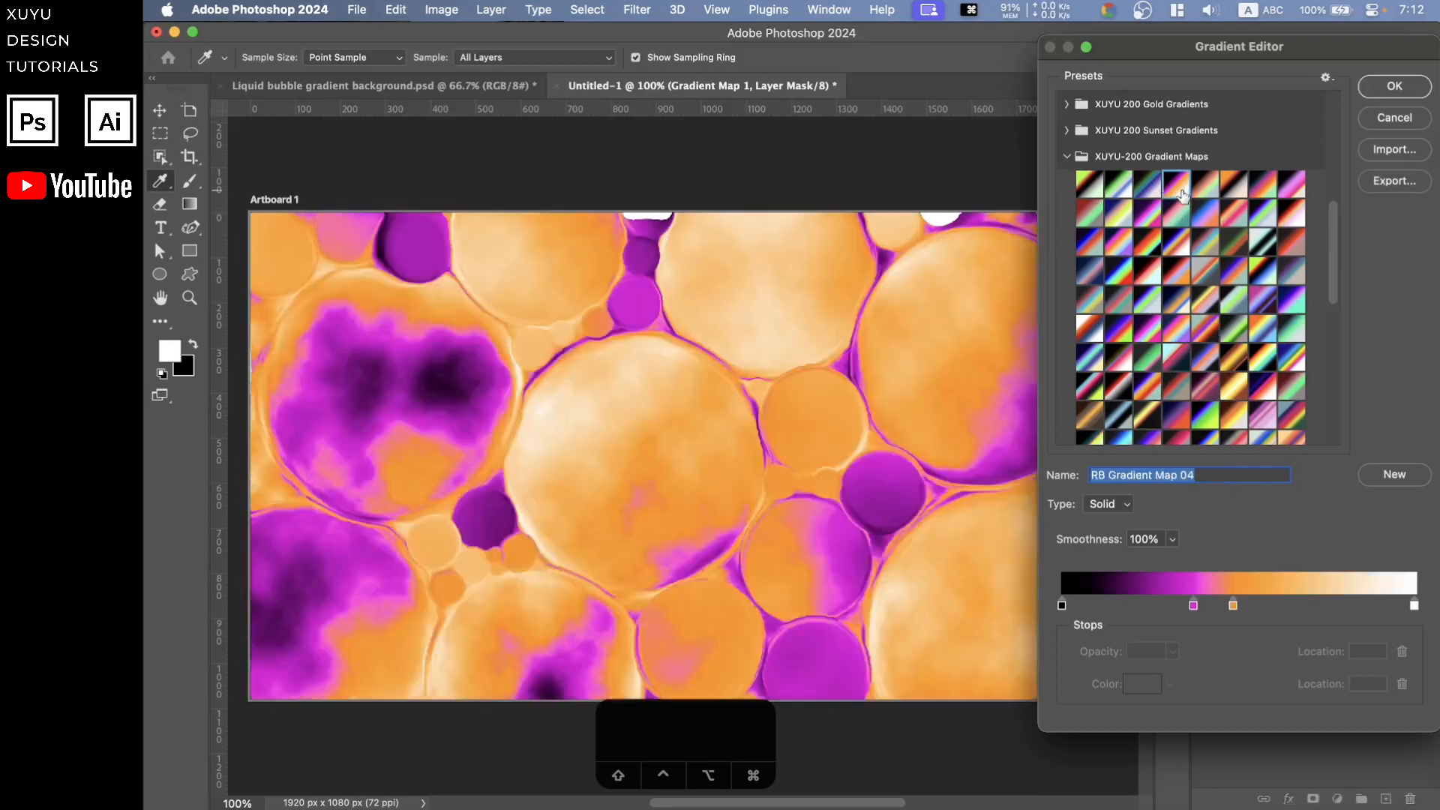
left_click(1233, 186)
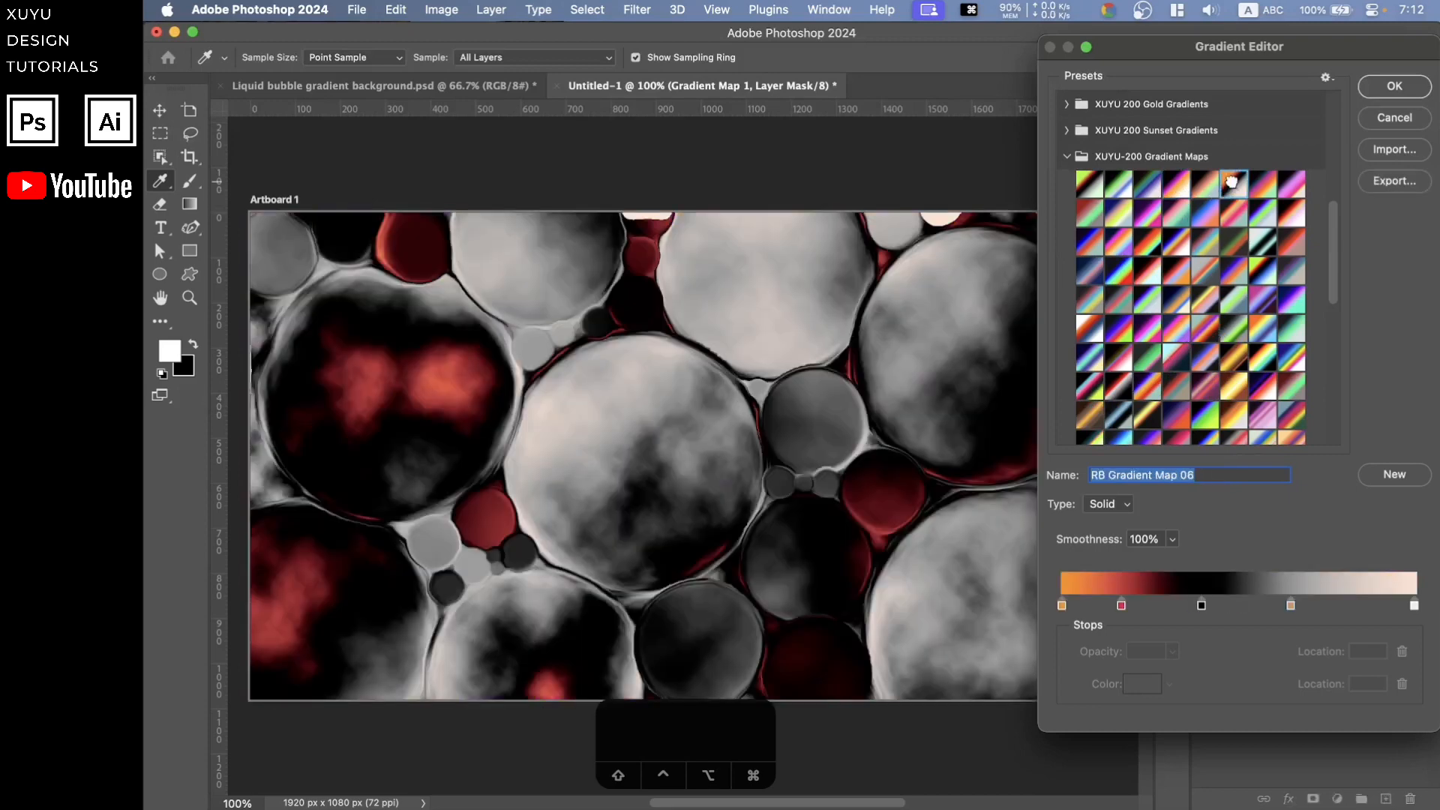
left_click(1240, 213)
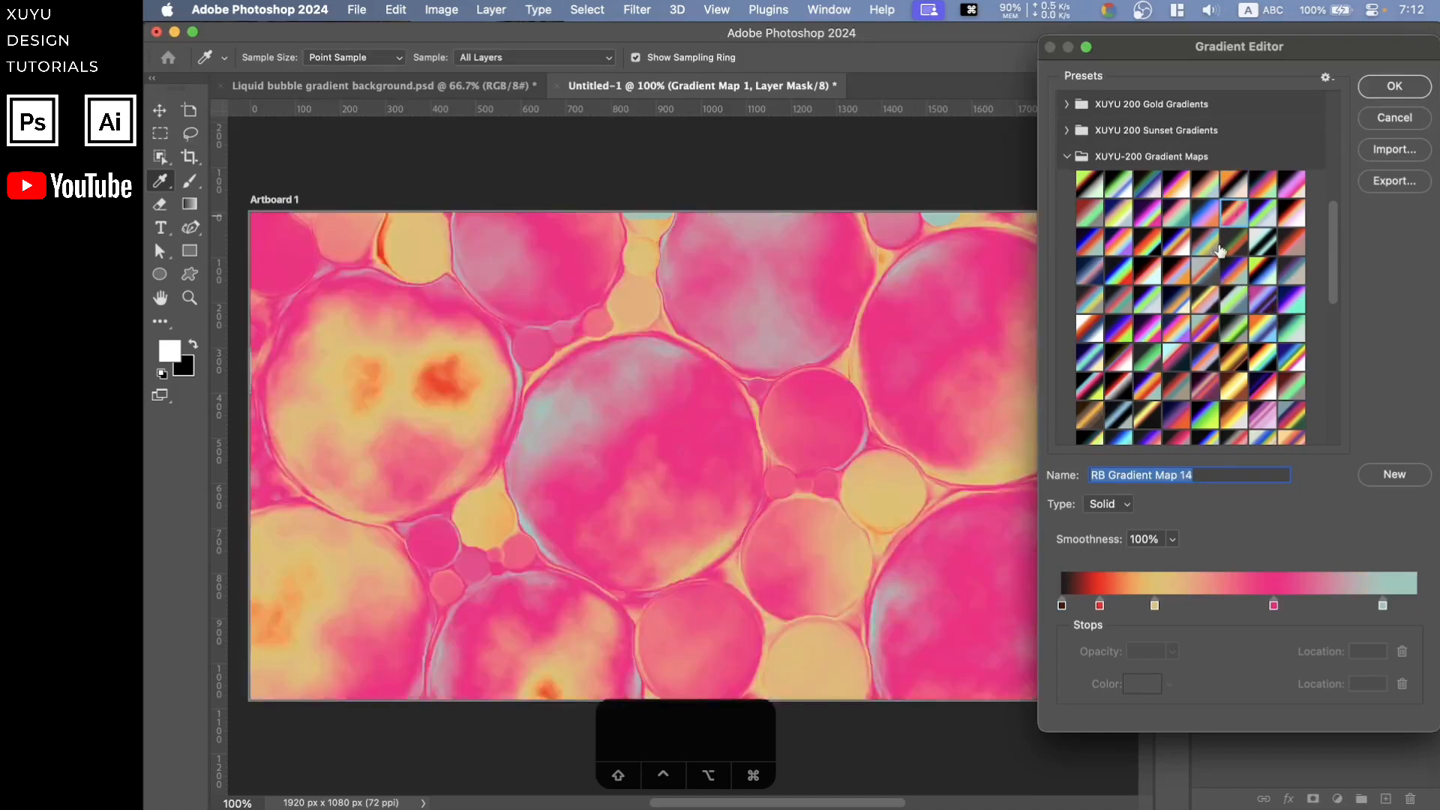
left_click(1294, 217)
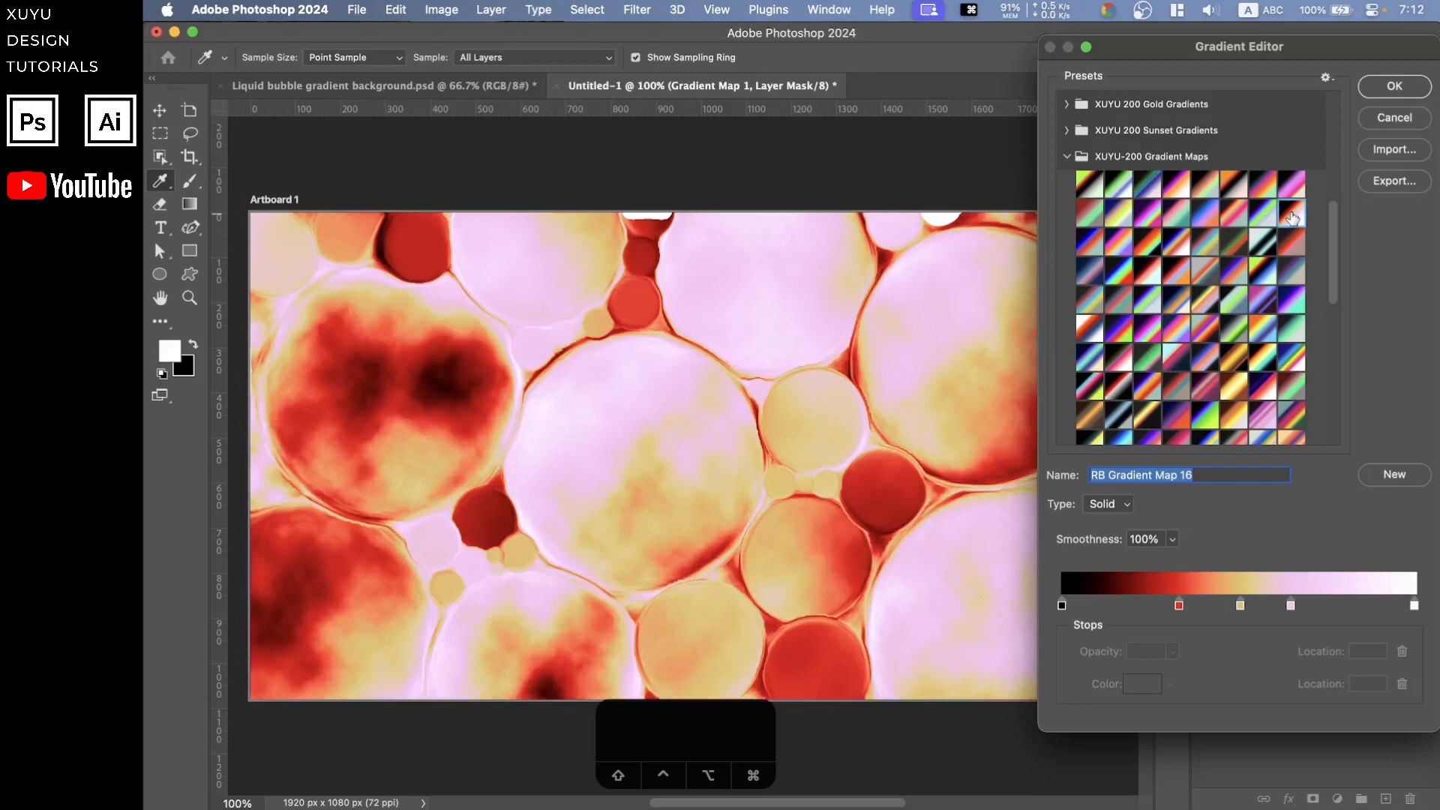
left_click(1262, 241)
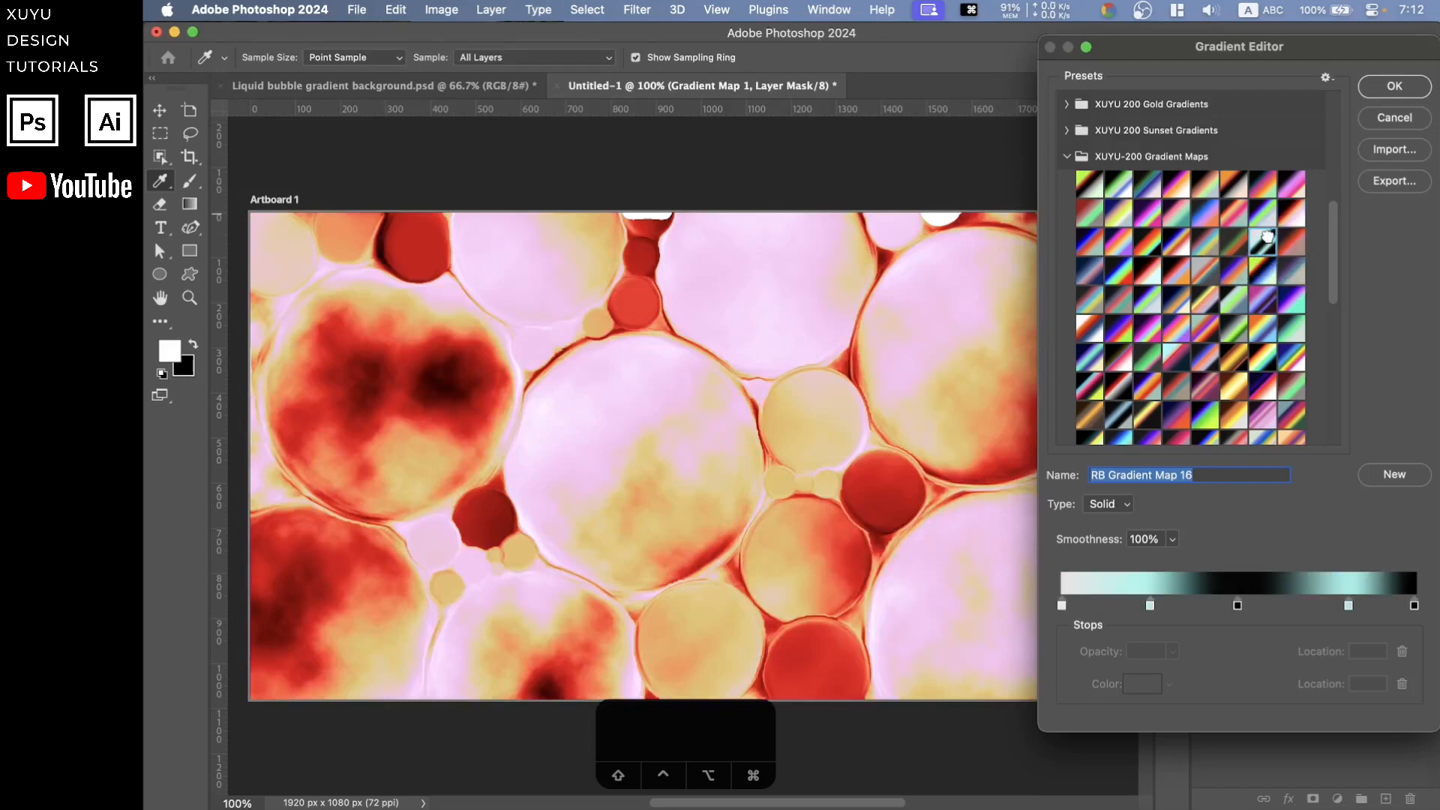
left_click(1262, 298)
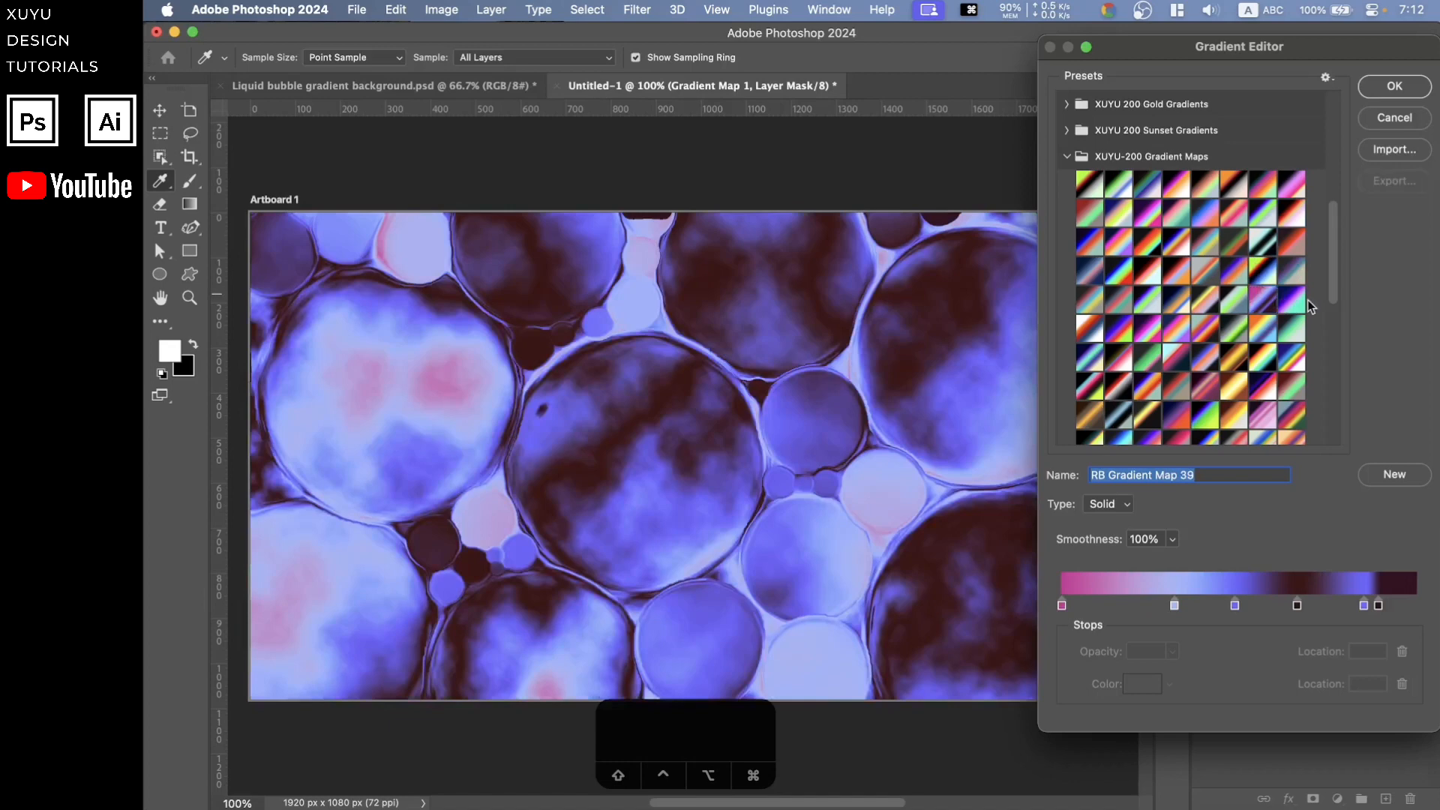
left_click(1289, 299)
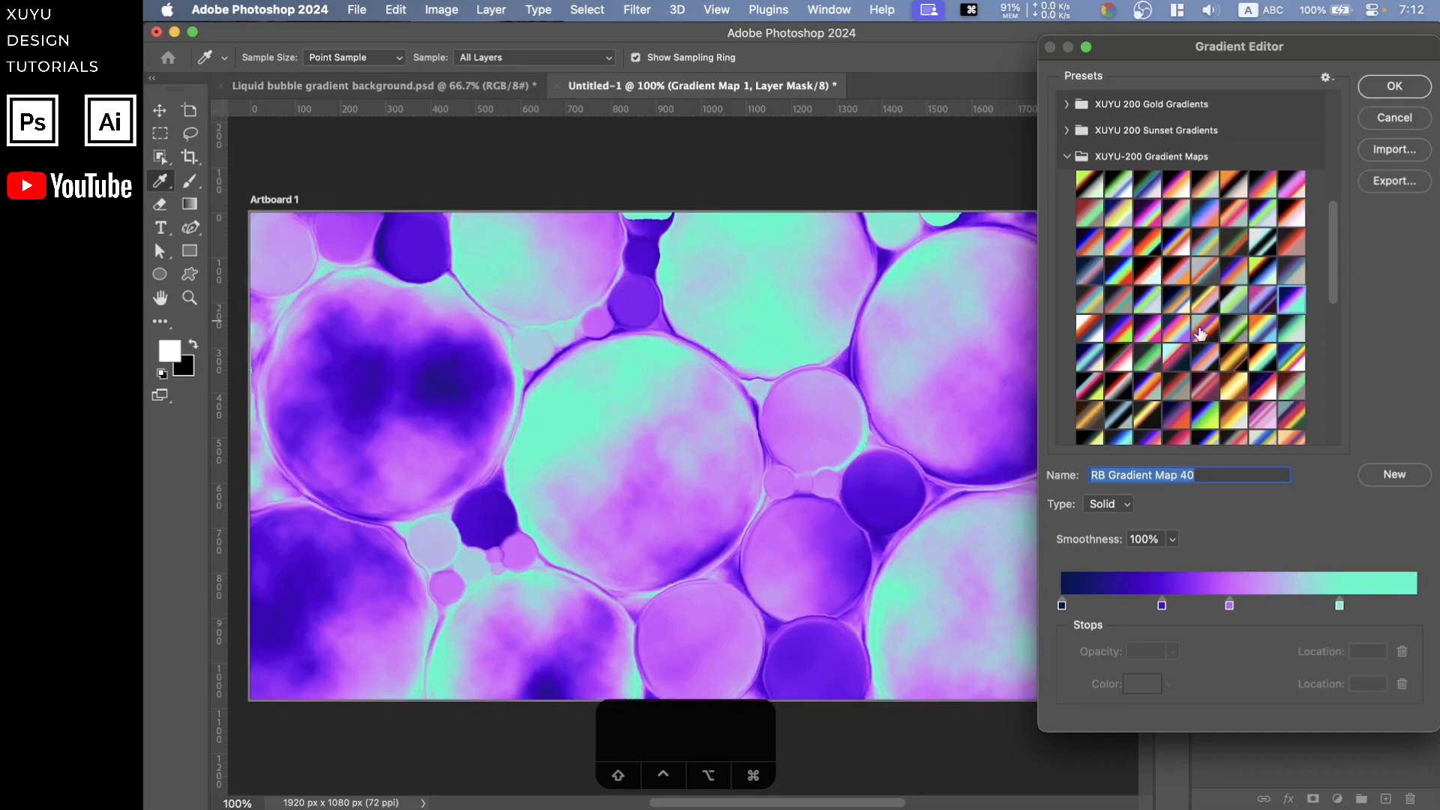
Try further gradient presets on the bubbles, including RB Gradient Map 45, 80, 94 and 93
left_click(1199, 331)
scroll(1234, 367, "down", 2)
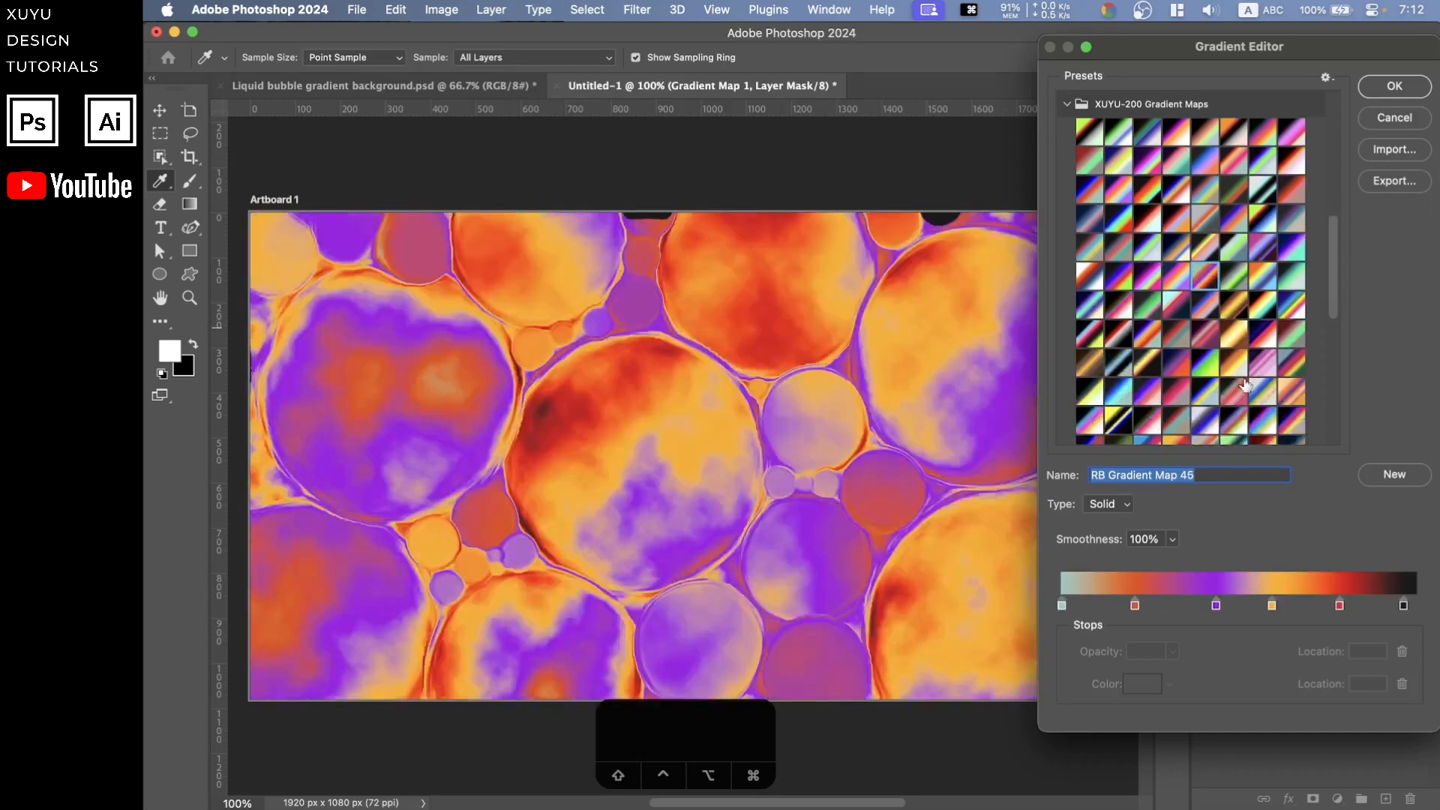
left_click(1288, 381)
scroll(1221, 398, "down", 2)
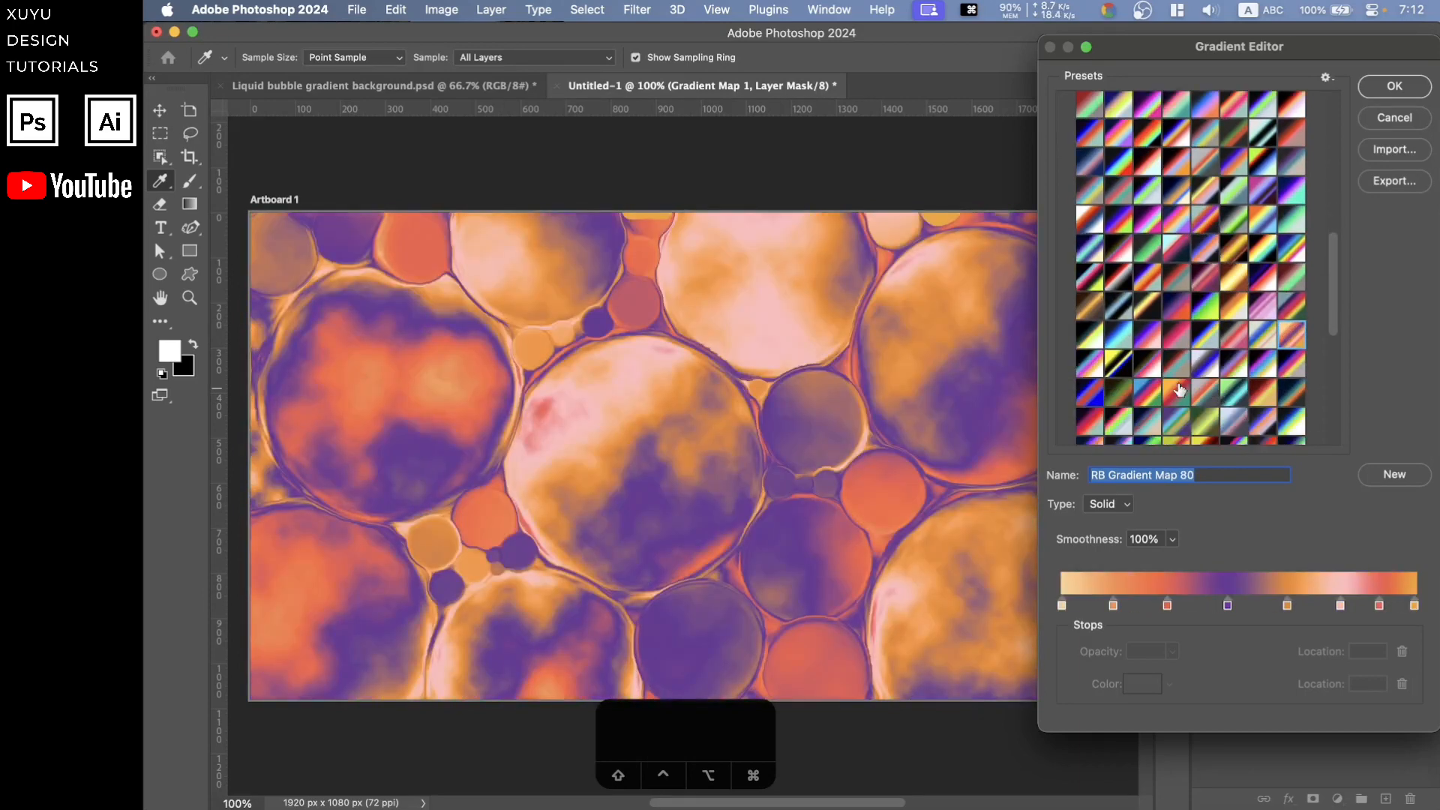
left_click(1193, 396)
left_click(1180, 401)
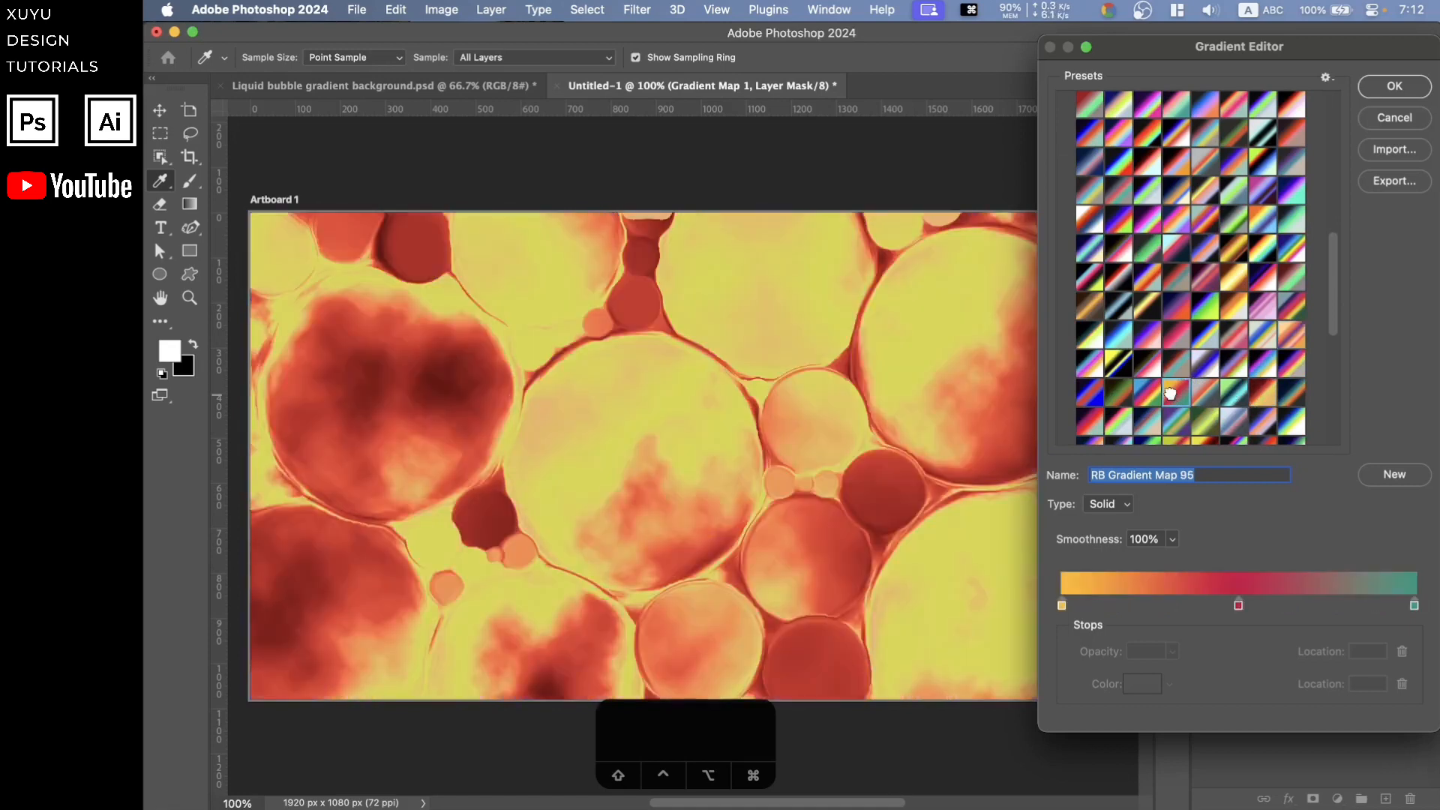
left_click(1228, 398)
left_click(1204, 398)
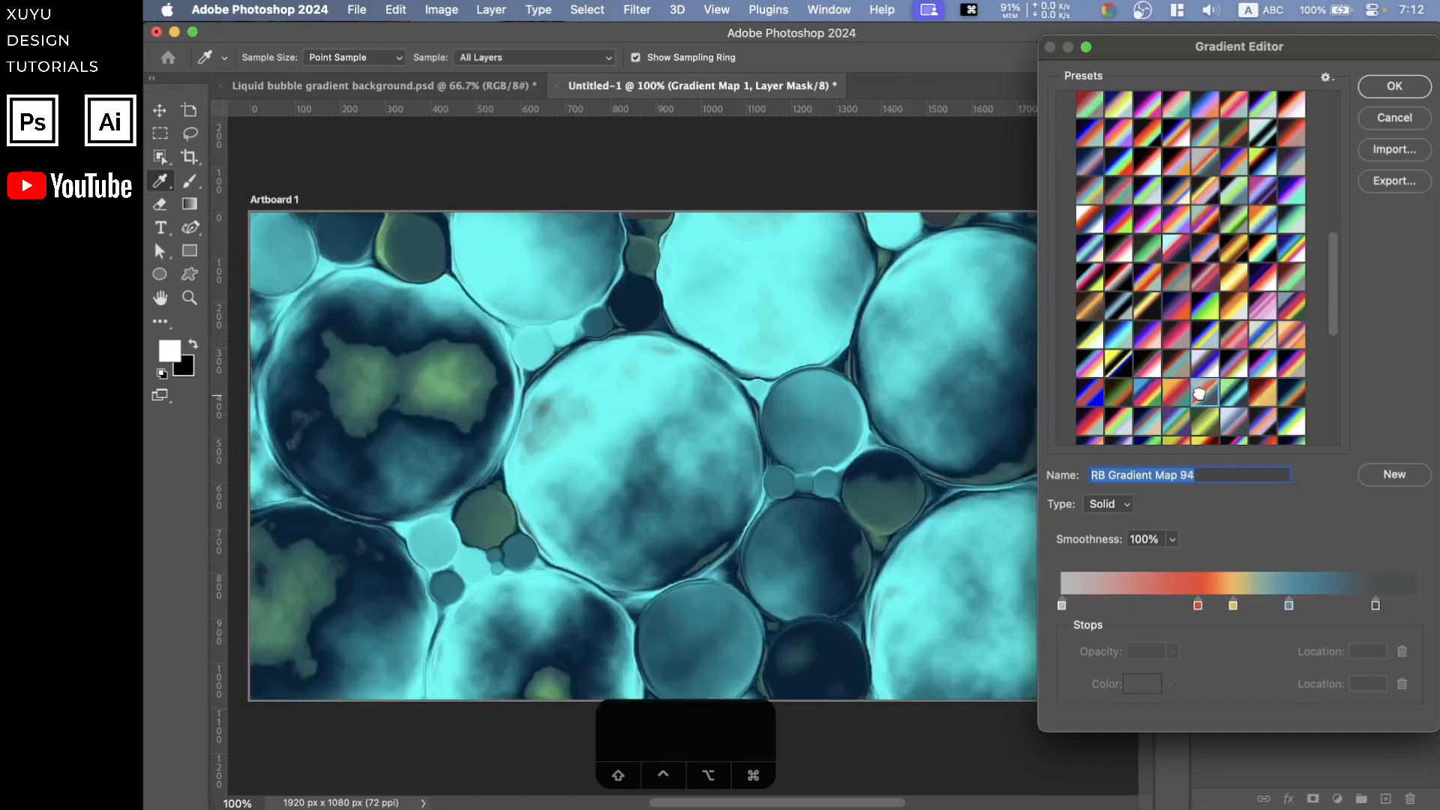
Preview RB Gradient Map 105 on the bubbles, and choose preset RB Gradient Map 113 for the gradient map
scroll(1122, 368, "down", 2)
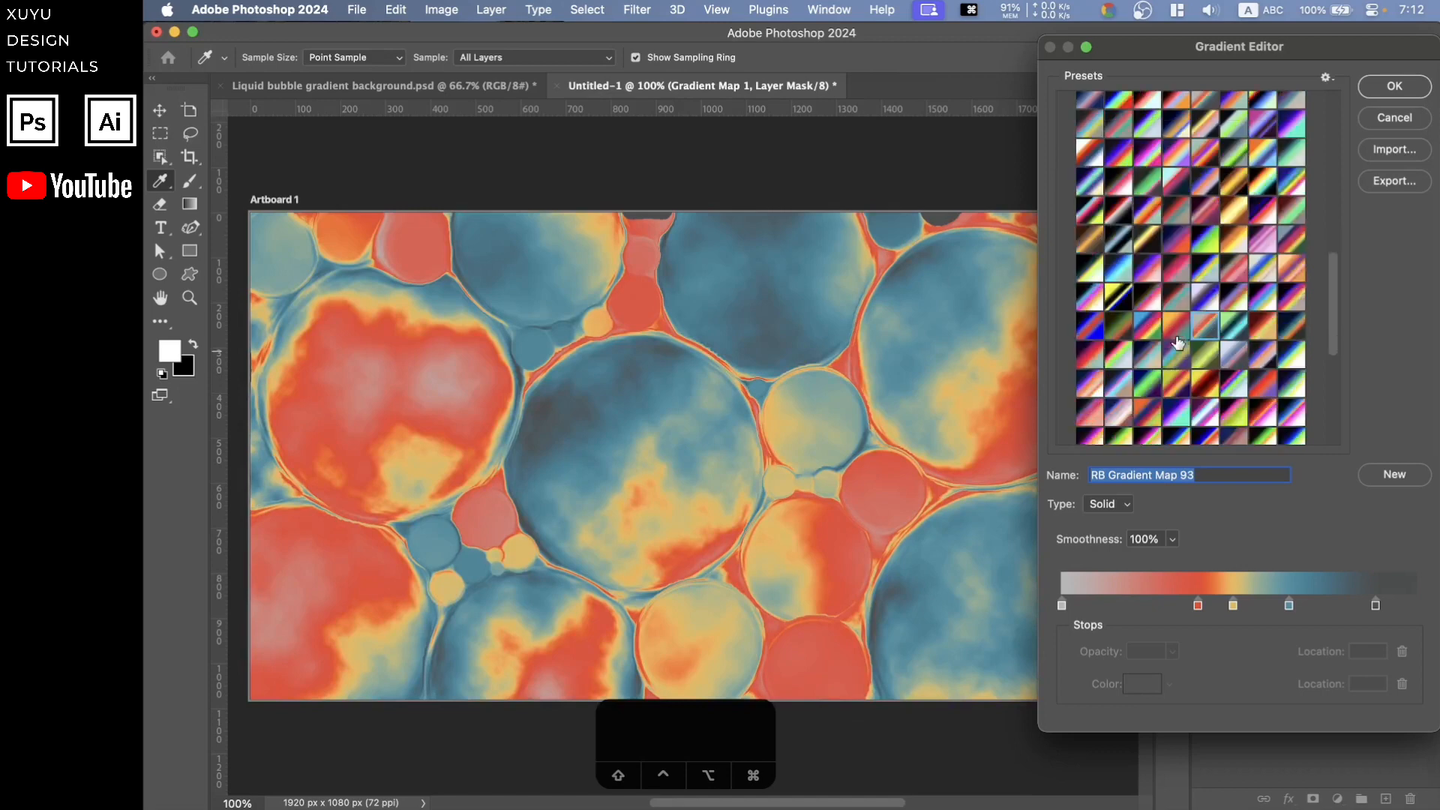
left_click(1123, 359)
left_click(1092, 386)
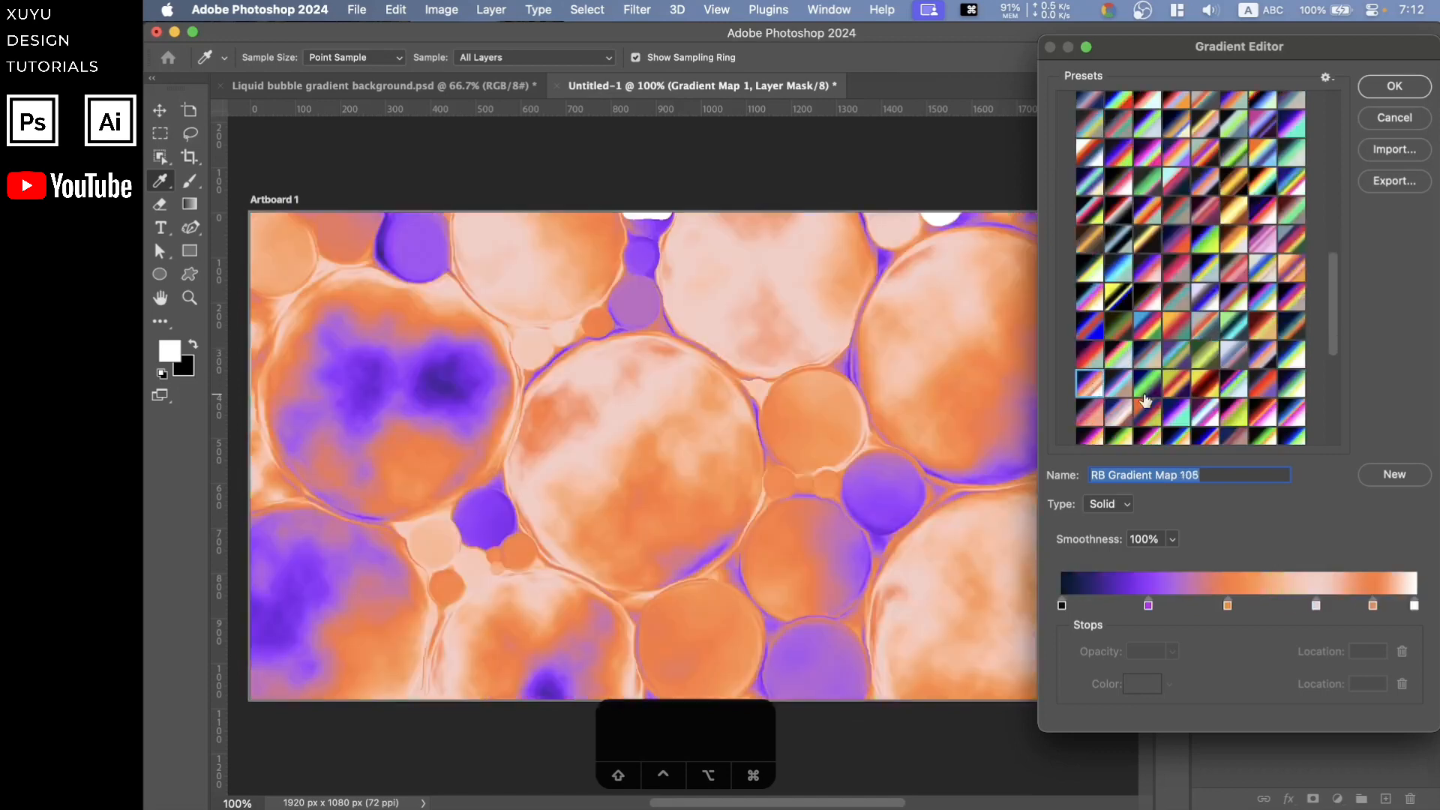
scroll(1164, 392, "down", 2)
scroll(1163, 391, "down", 2)
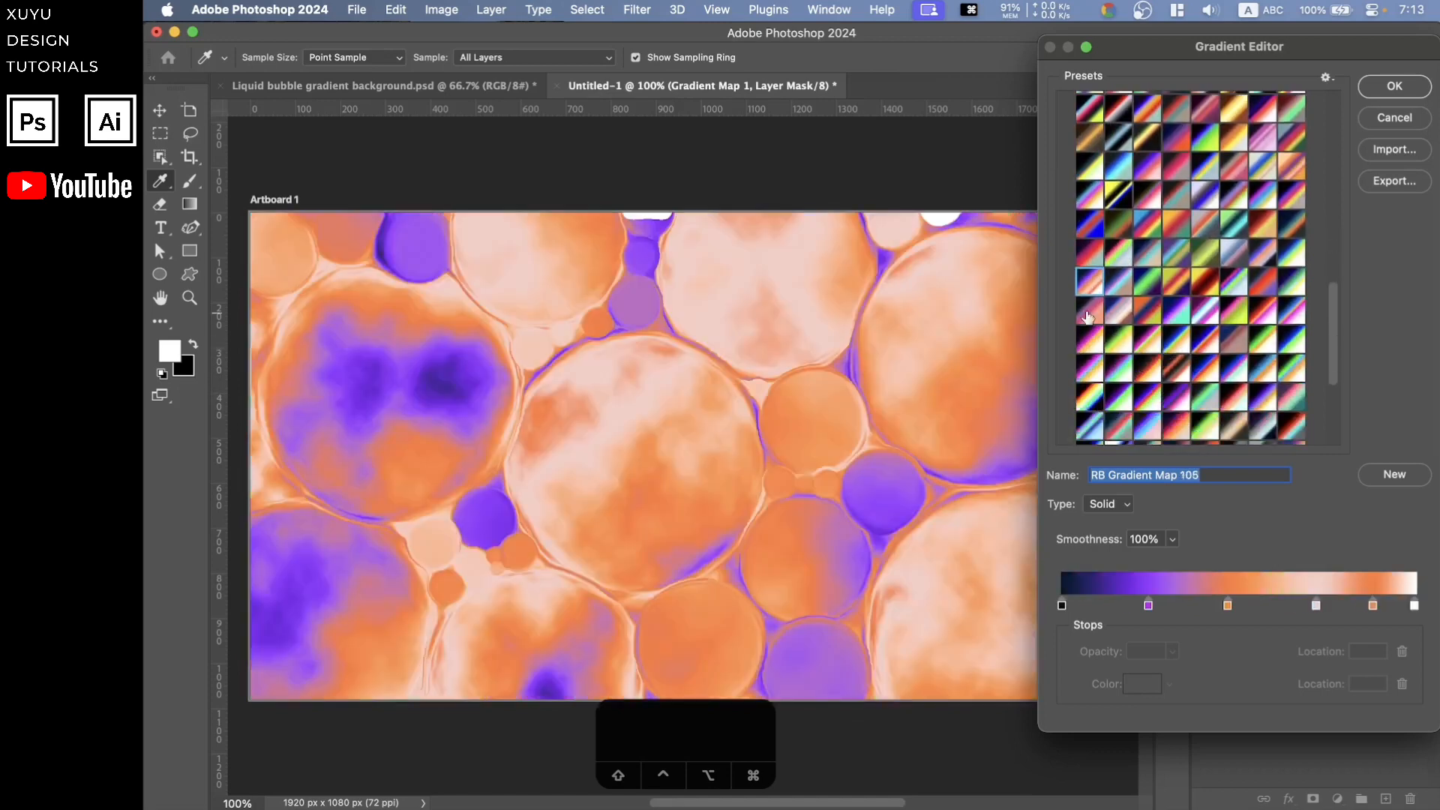
left_click(1089, 315)
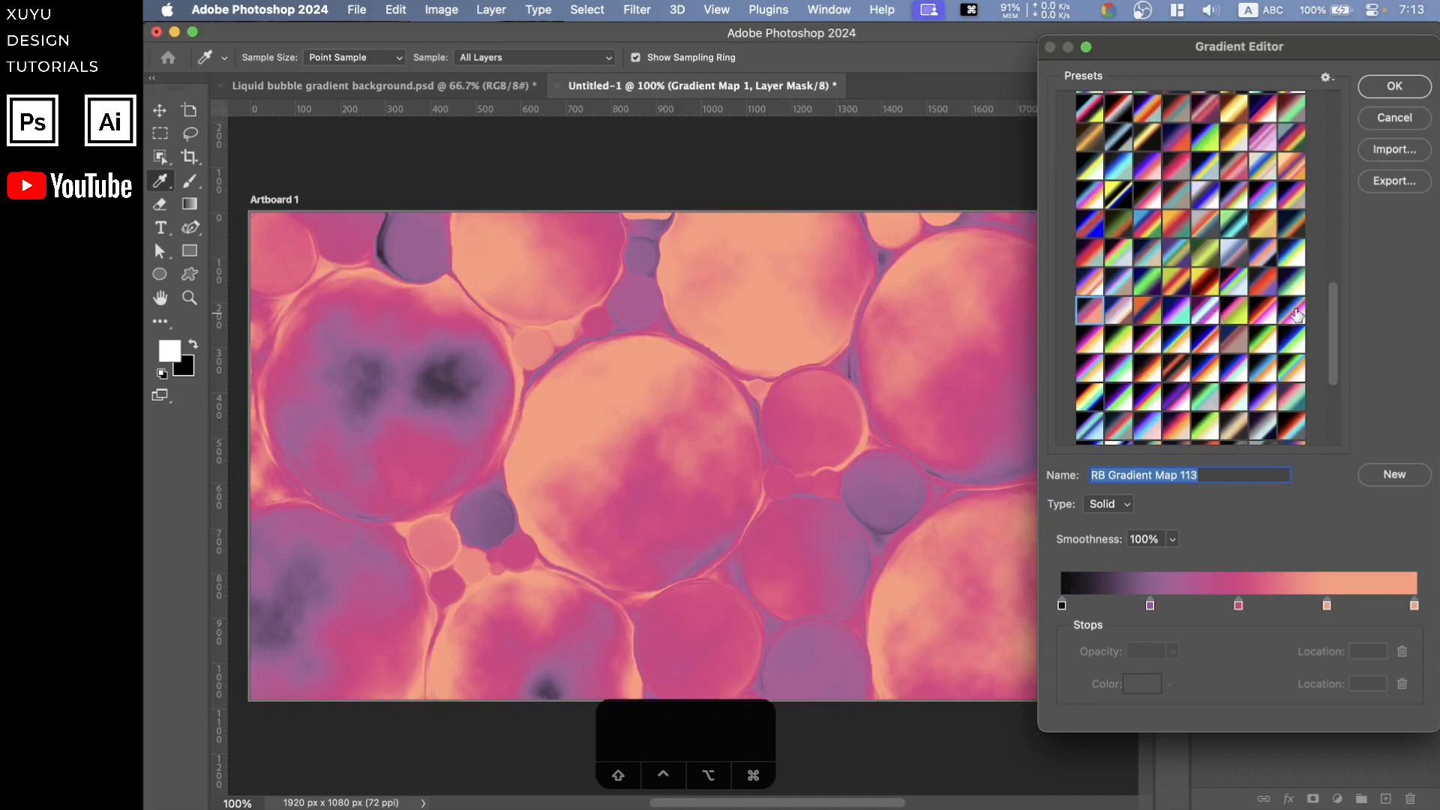
Recolor the gradient's first stop at location 0 to dark red 922c2c and accept the customized gradient
left_click(1062, 605)
left_click(1142, 684)
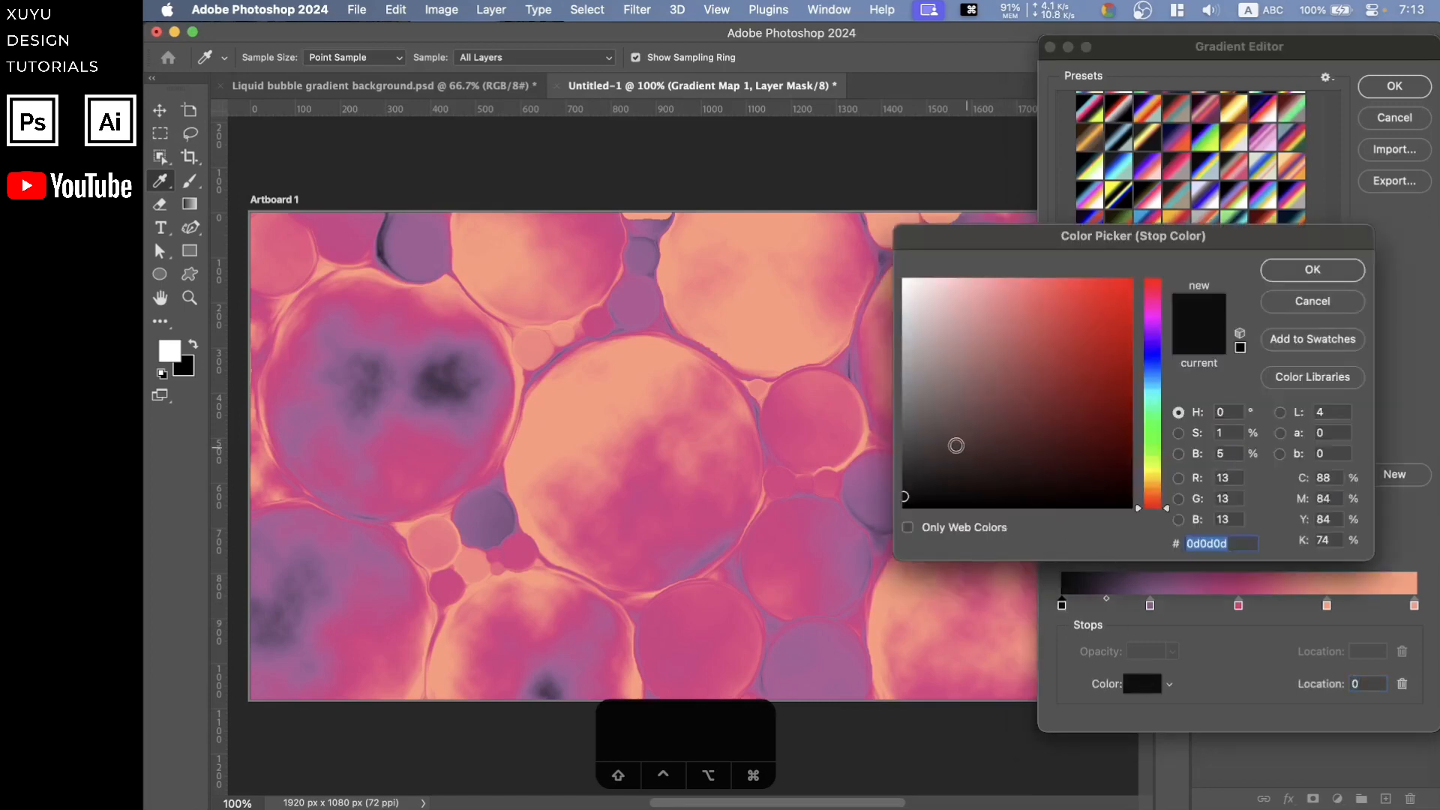
left_click(906, 458)
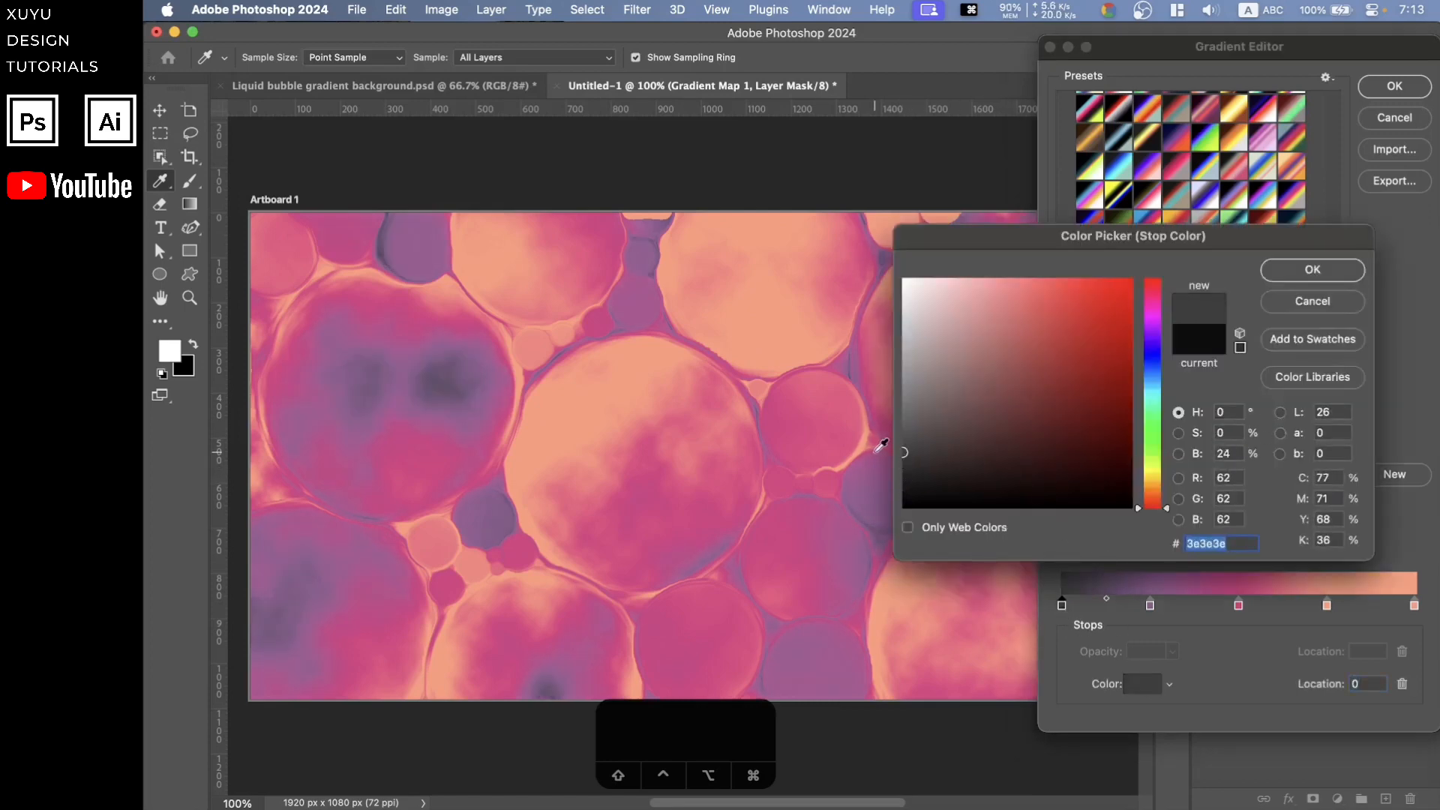
left_click(911, 460)
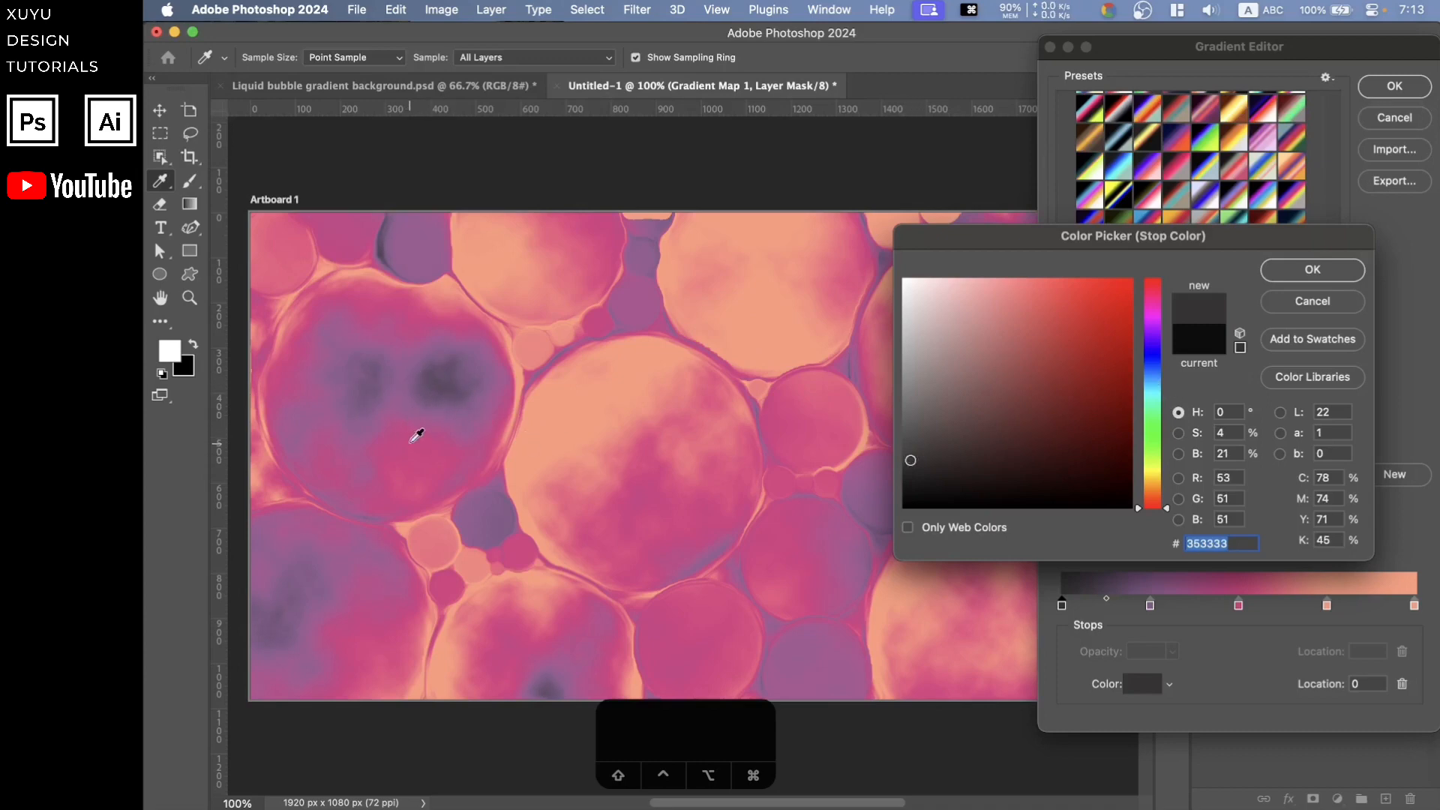
type("ffffff")
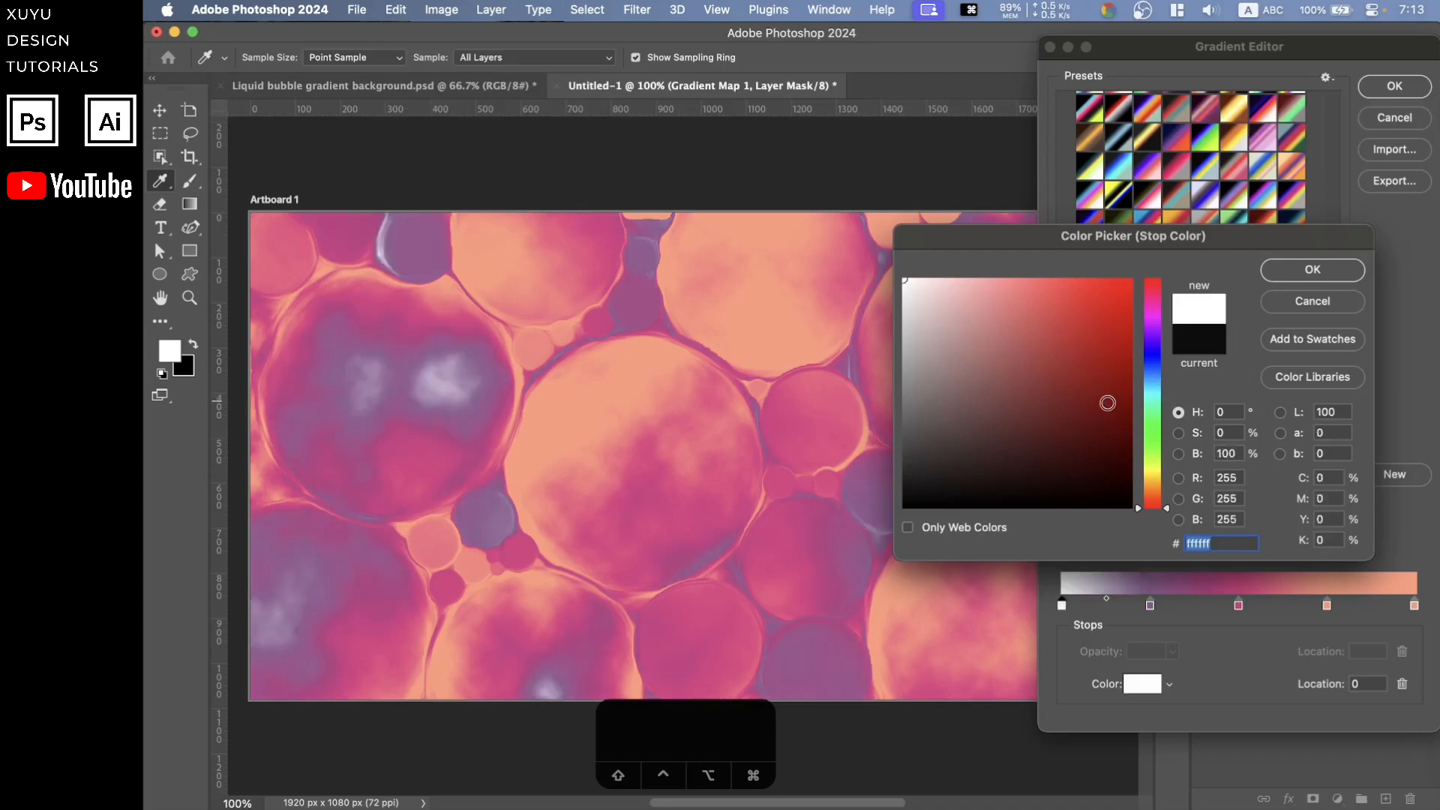
left_click(1107, 414)
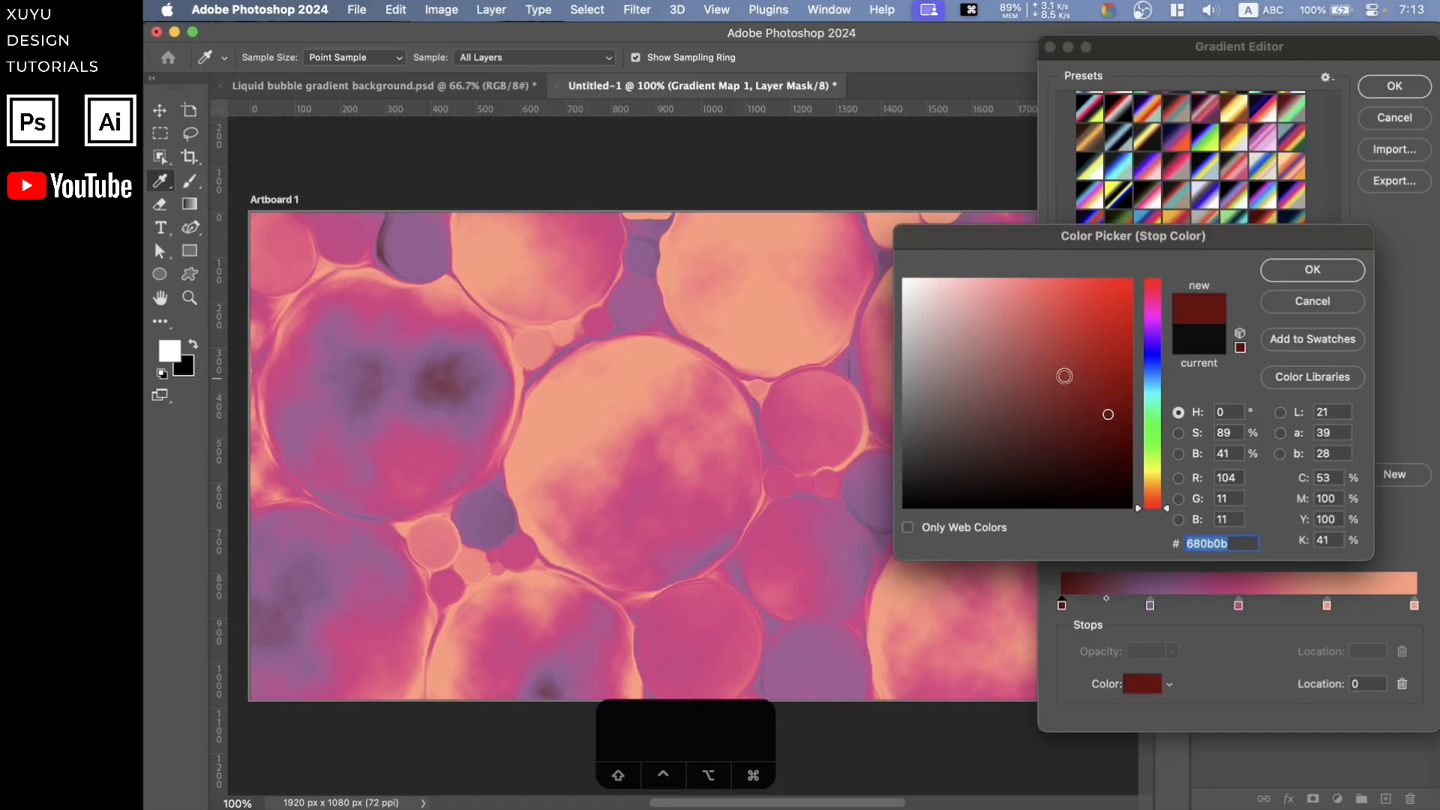
left_click(1063, 377)
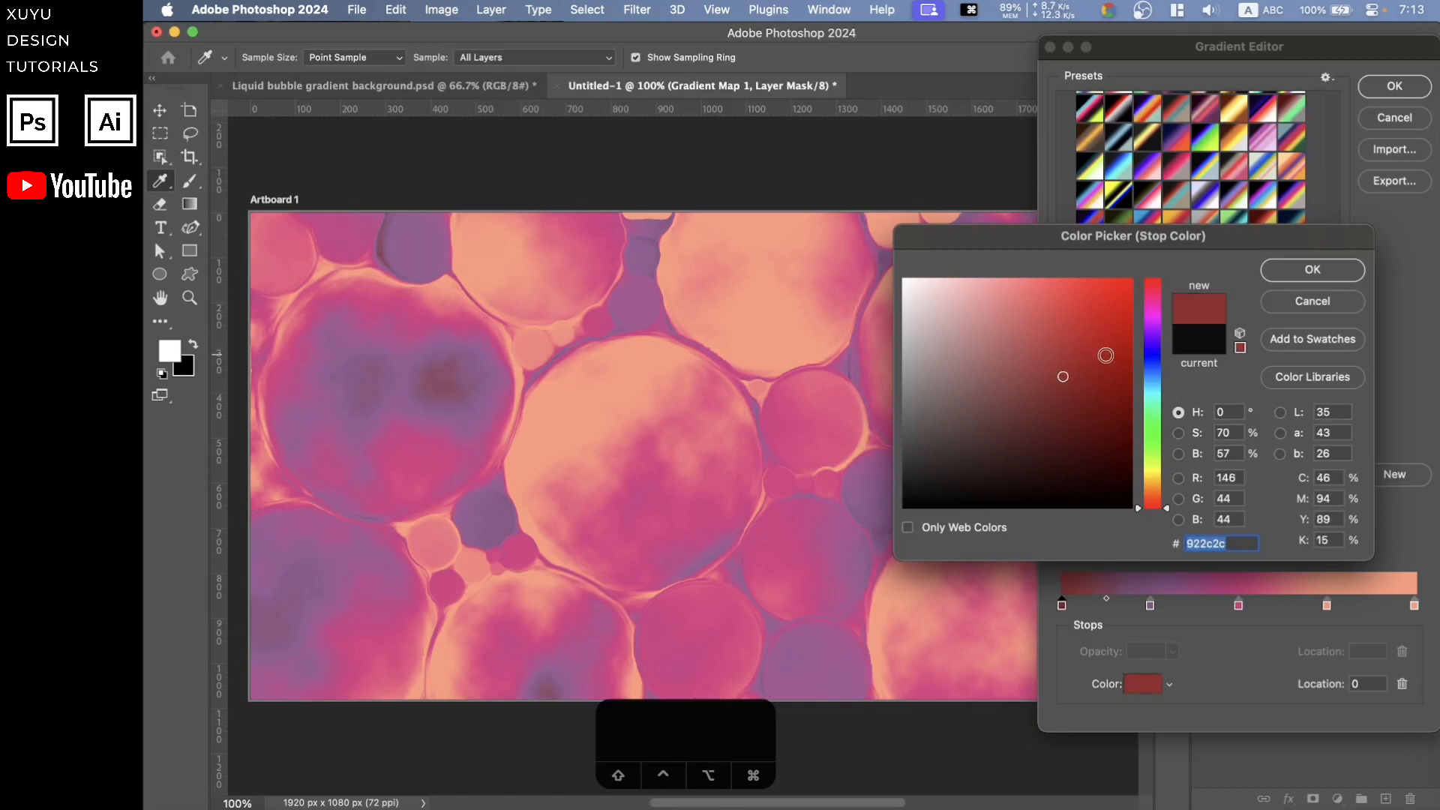
left_click(1335, 274)
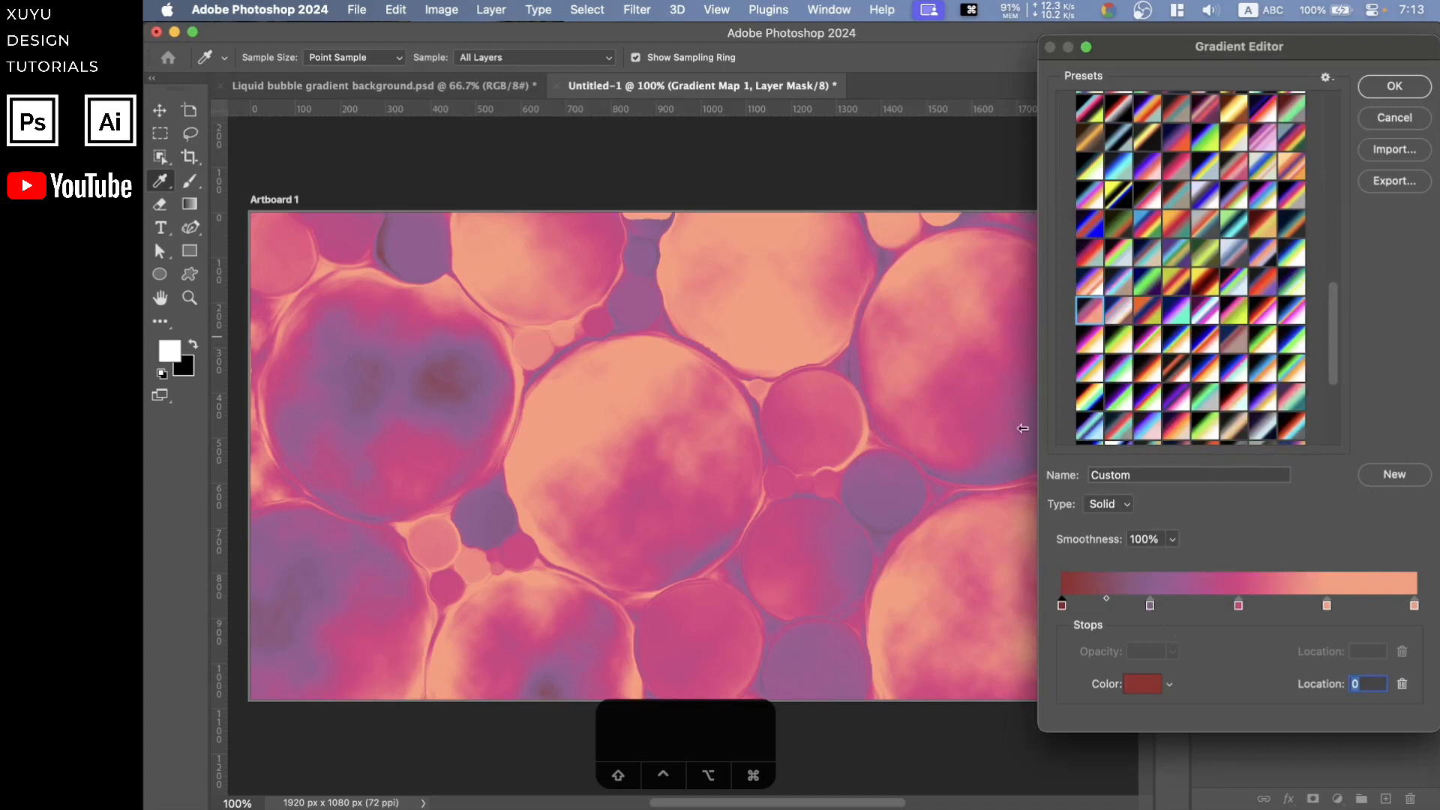
left_click(1395, 86)
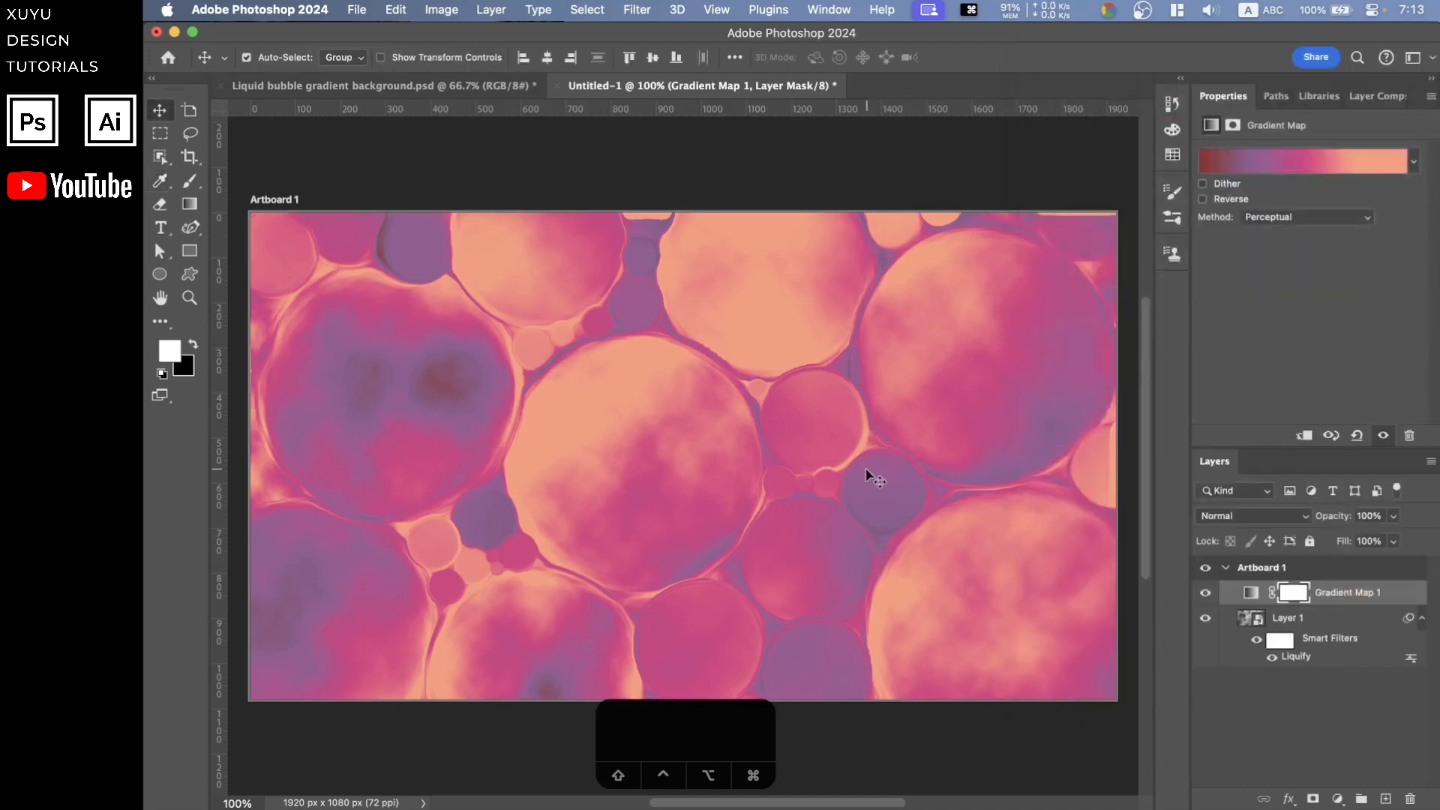
Add a Levels adjustment layer above Gradient Map 1 and apply the Darker preset
key("super+minus")
key("super+equal")
left_click(1338, 798)
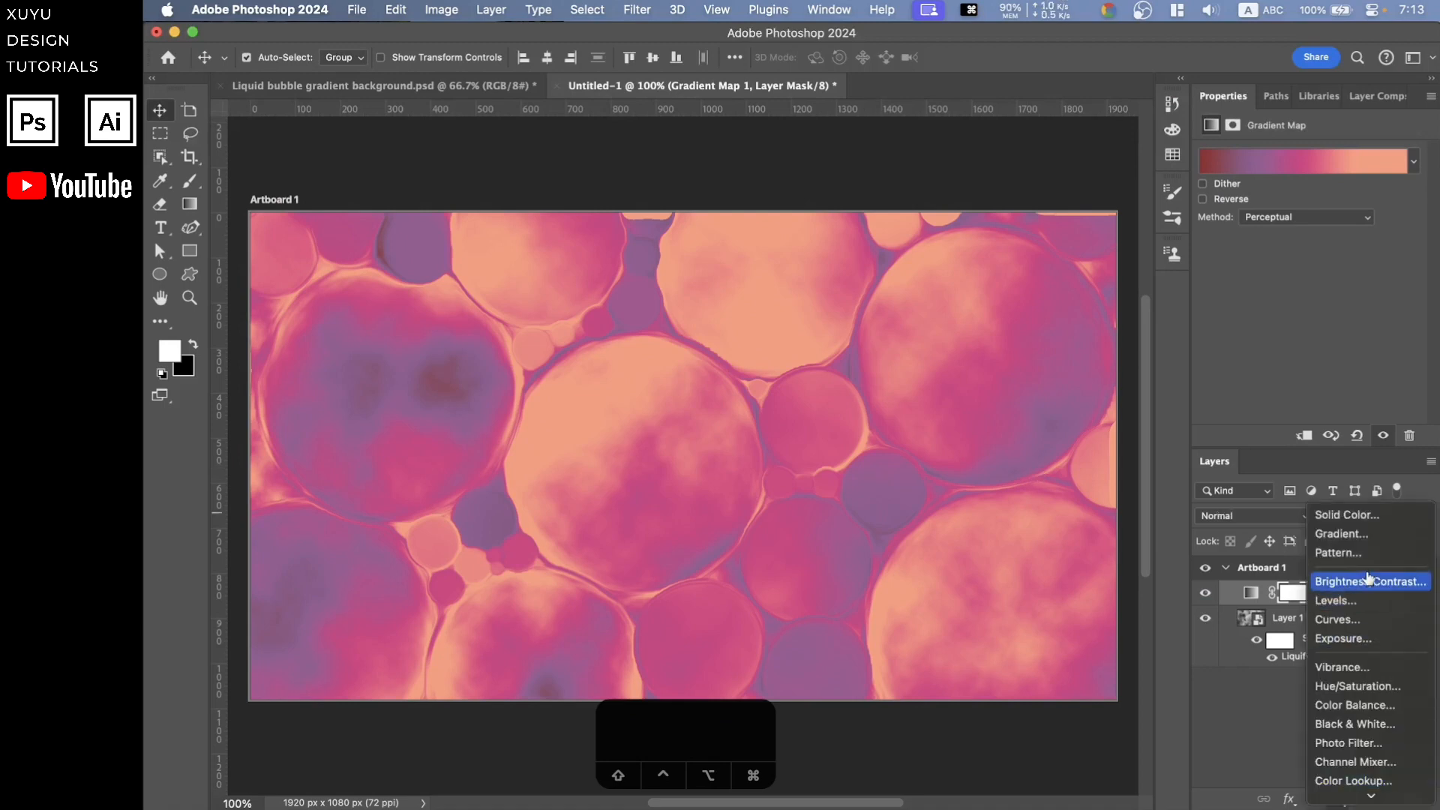
left_click(1351, 602)
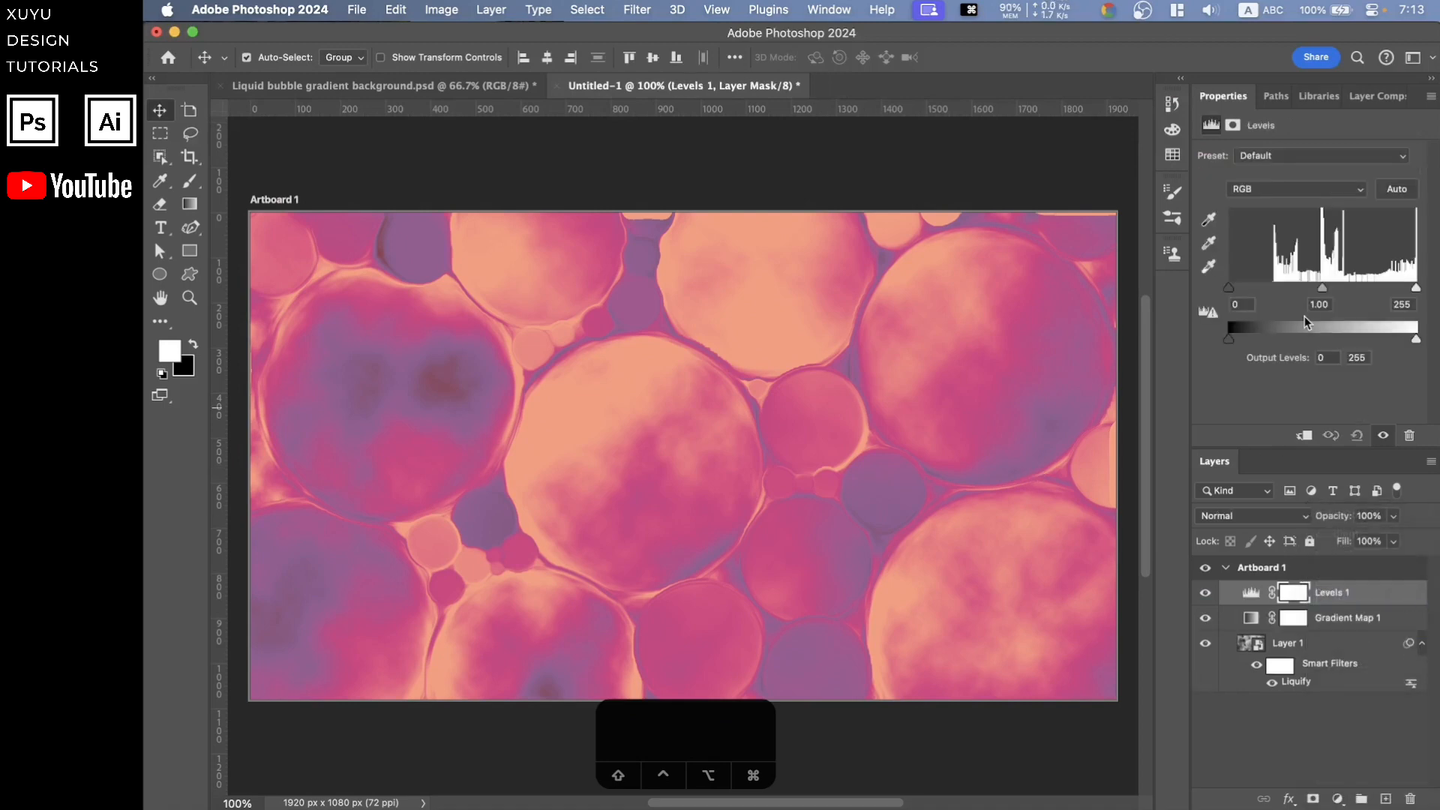
left_click(1310, 156)
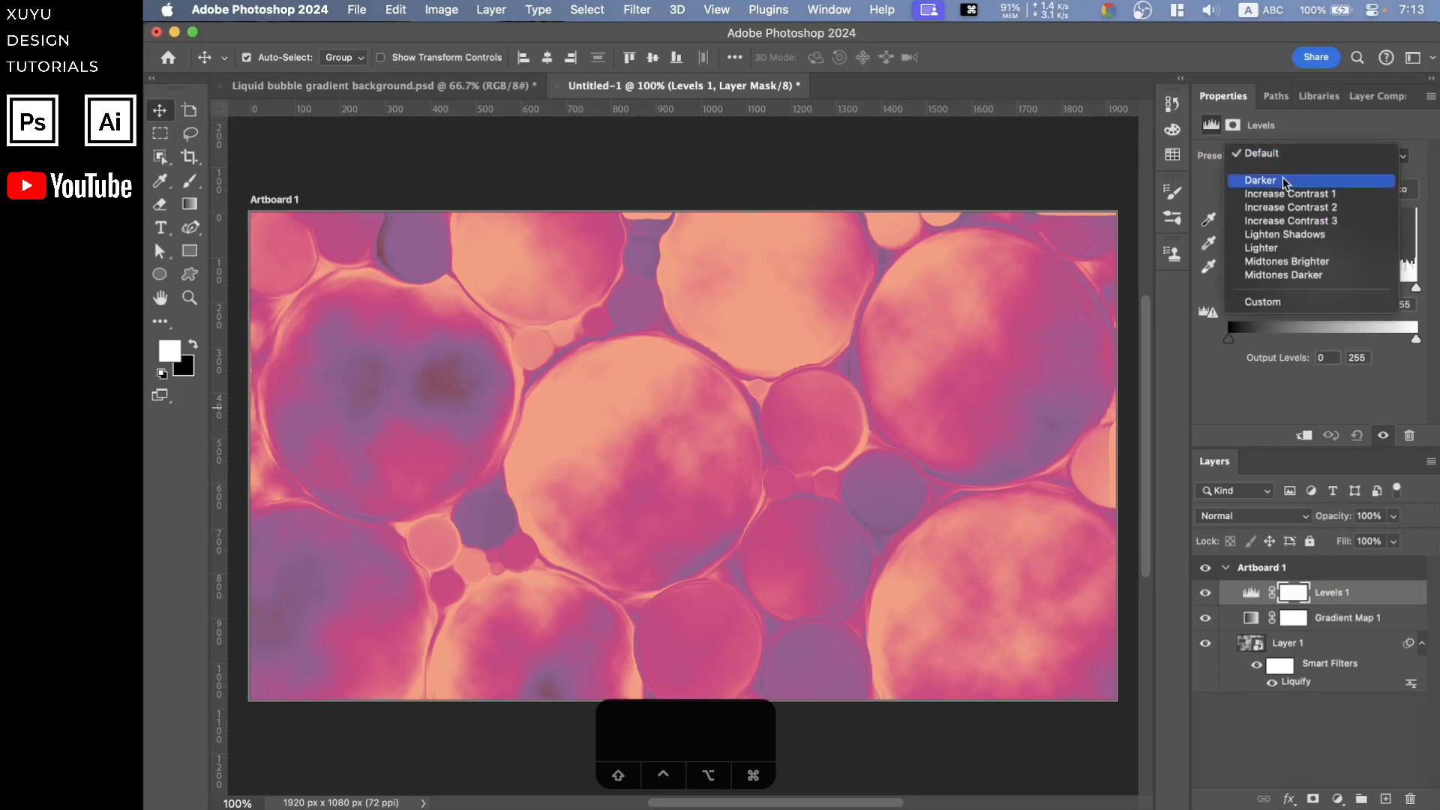
left_click(1287, 182)
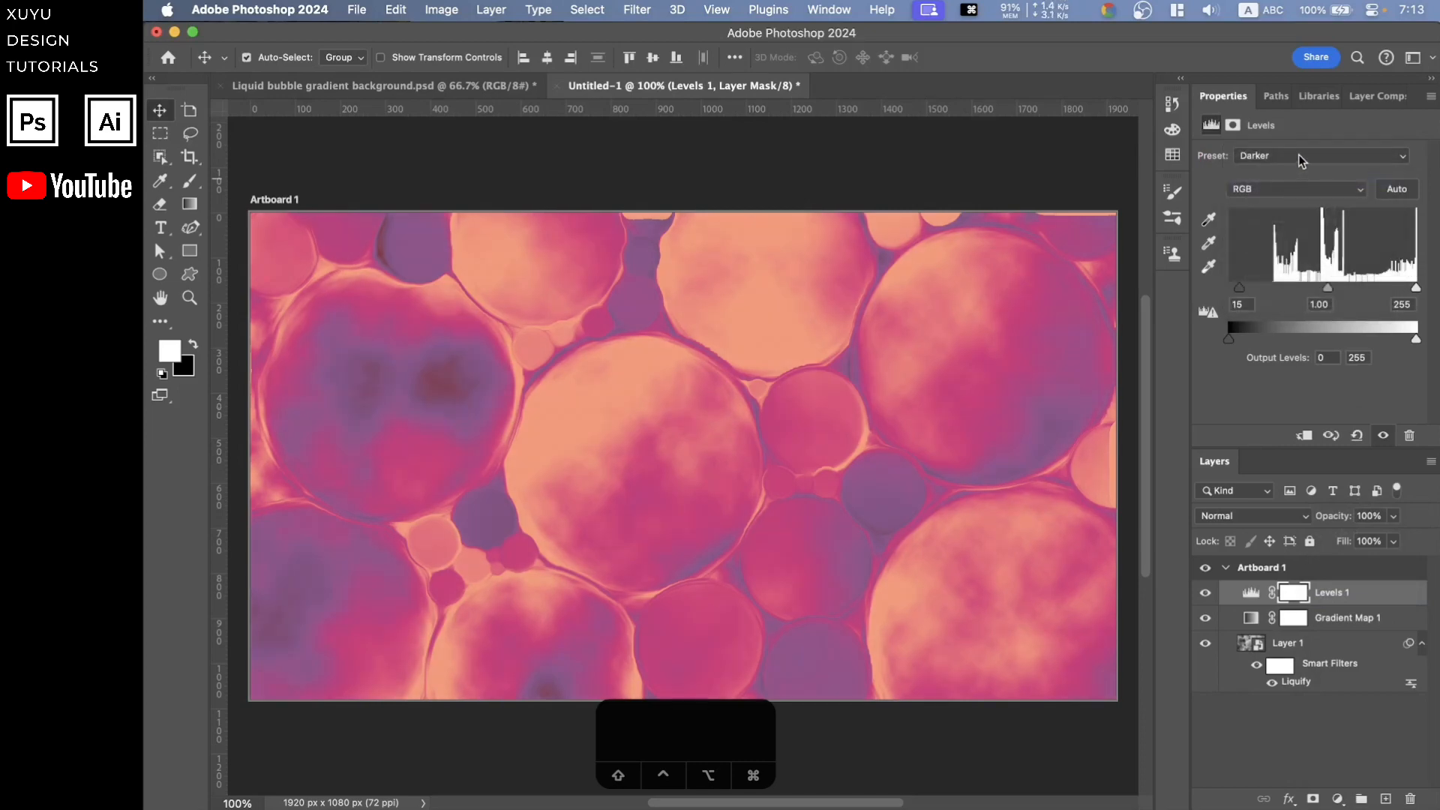
Try lowering the Levels white output to 230 and return it to 255
left_click(1301, 157)
left_click(1301, 156)
left_click_drag(1416, 342, 1393, 340)
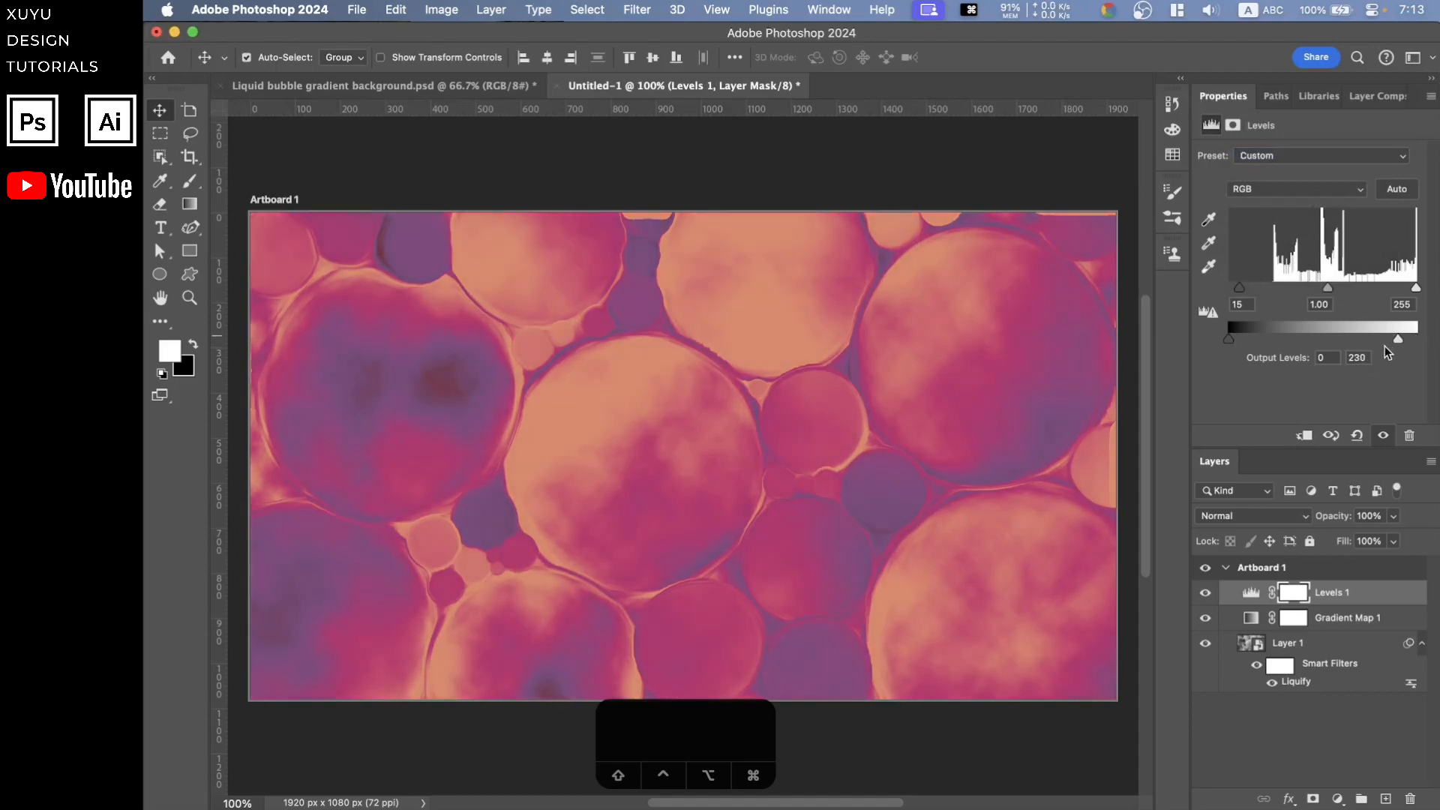
left_click_drag(1399, 340, 1434, 349)
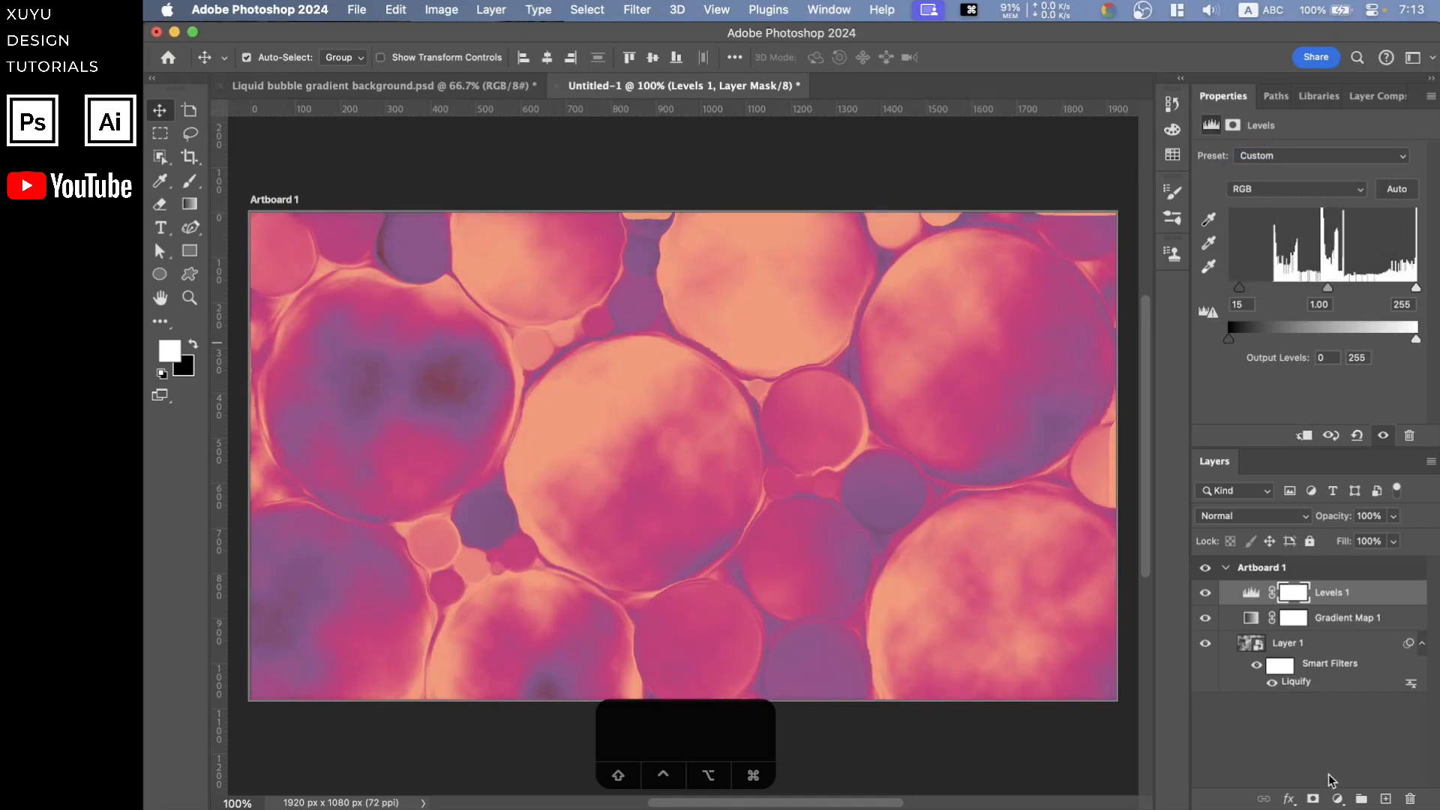
Add an Exposure adjustment layer above Levels 1 with exposure +0.41, offset -0.0652 and gamma correction 0.78
left_click(1338, 799)
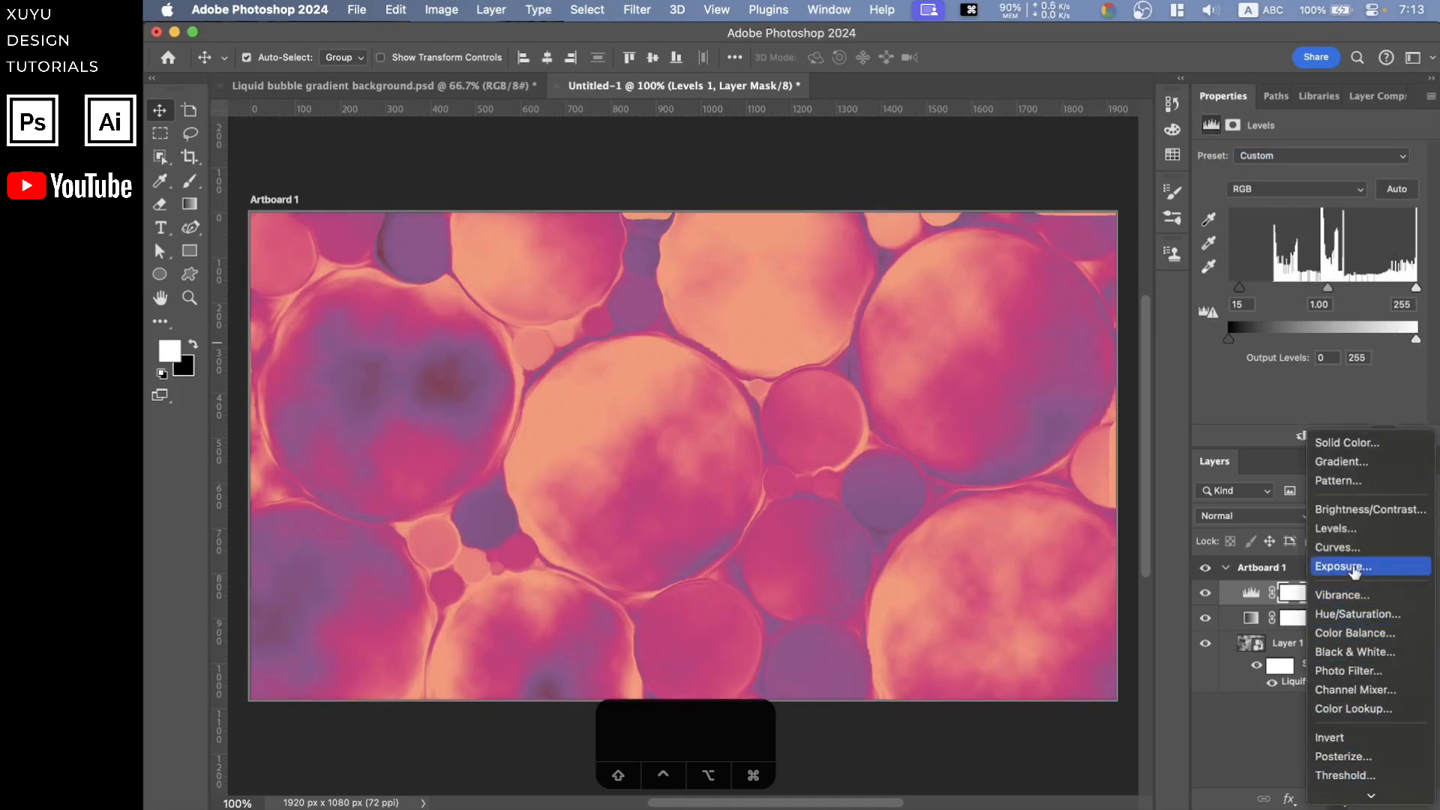
left_click(1365, 568)
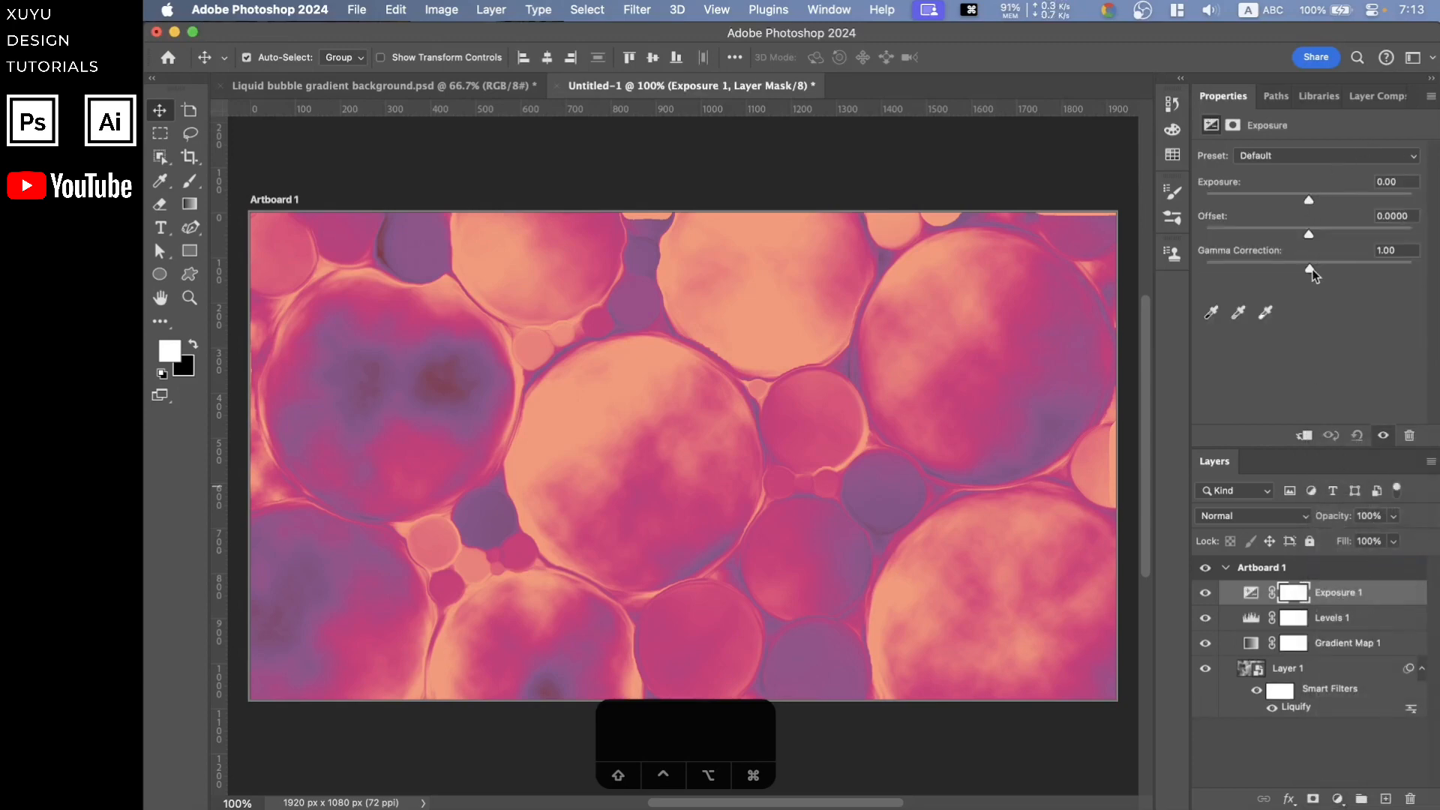
left_click_drag(1309, 203, 1292, 234)
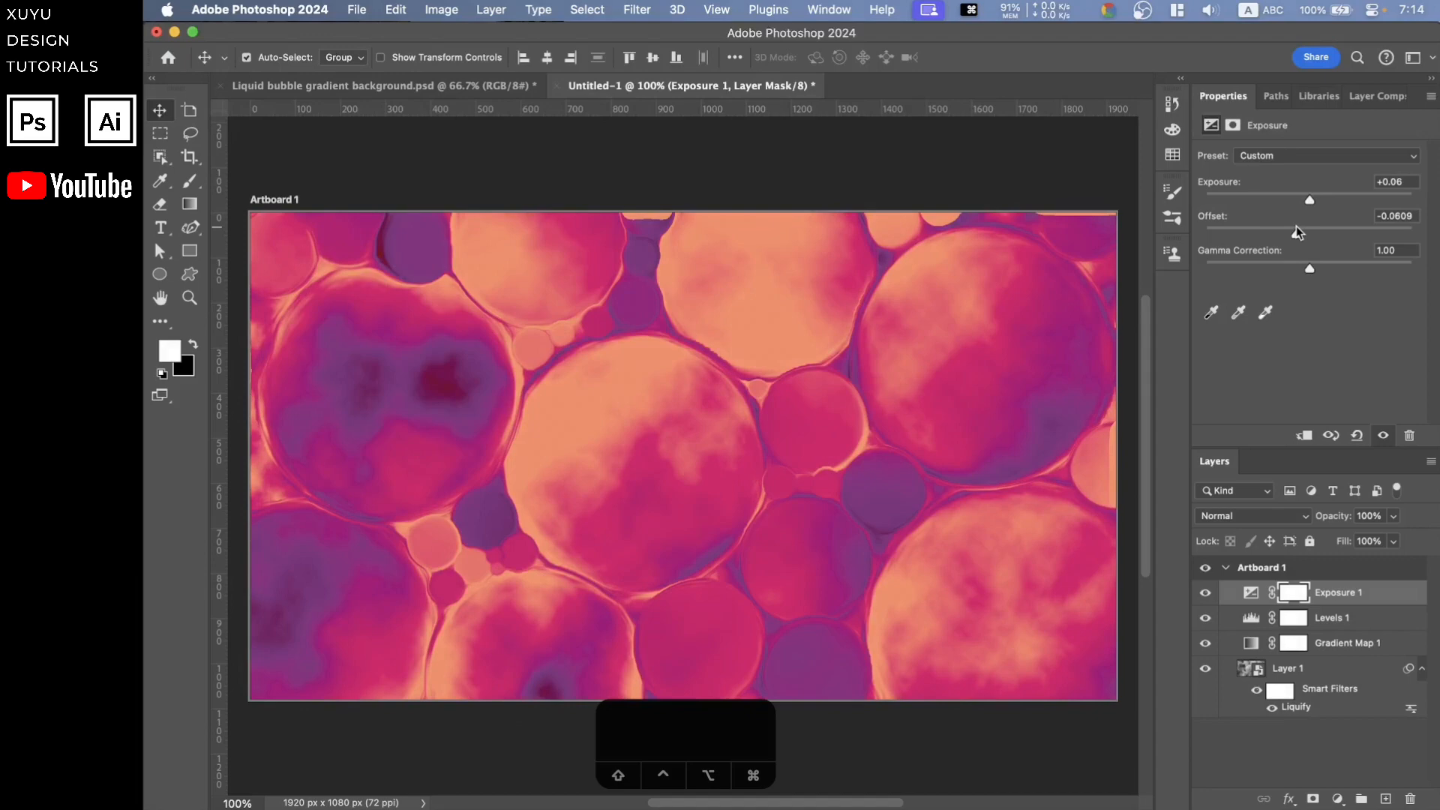
left_click_drag(1297, 226, 1316, 204)
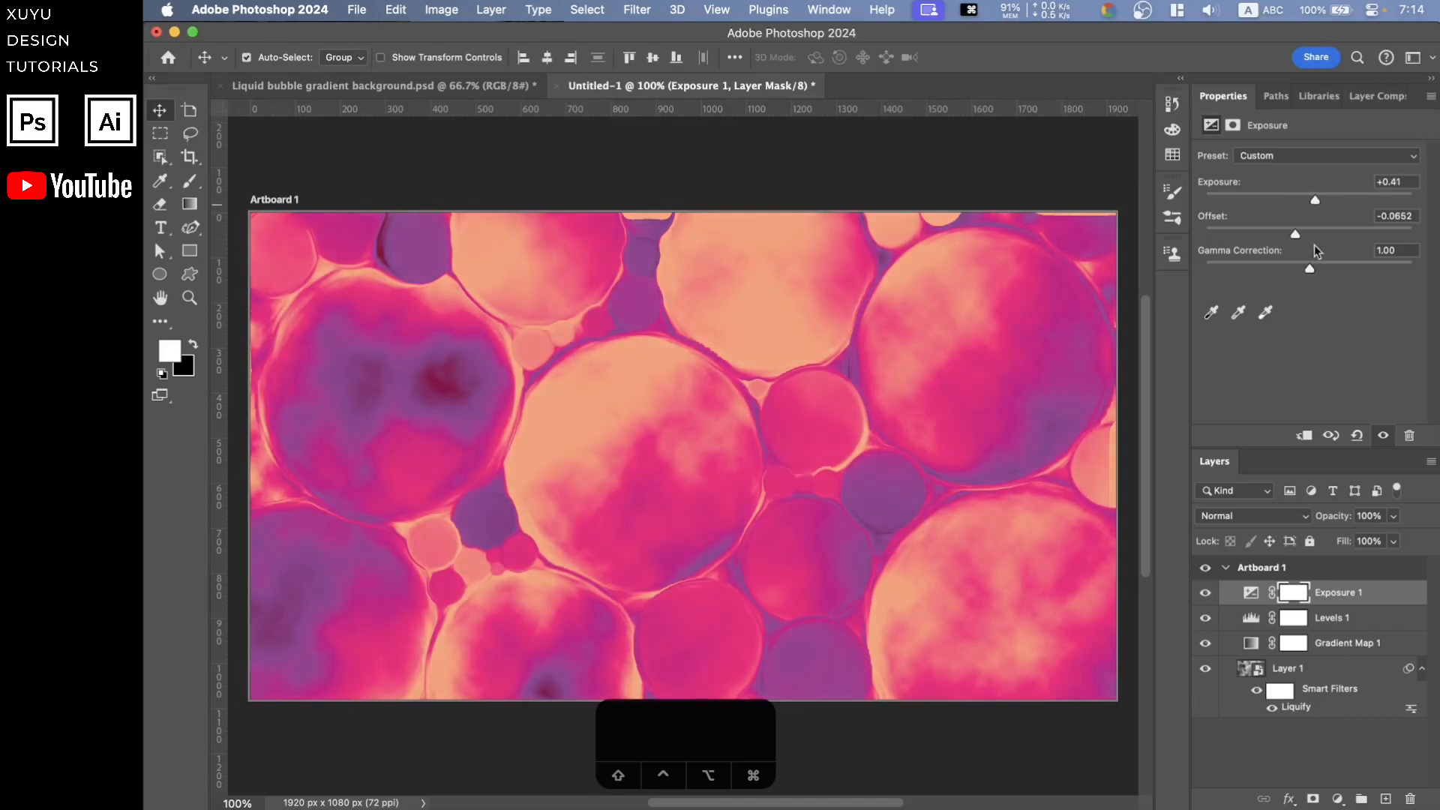
mouse_move(1311, 266)
left_mouse_down()
mouse_move(1349, 262)
mouse_move(1331, 264)
left_mouse_up()
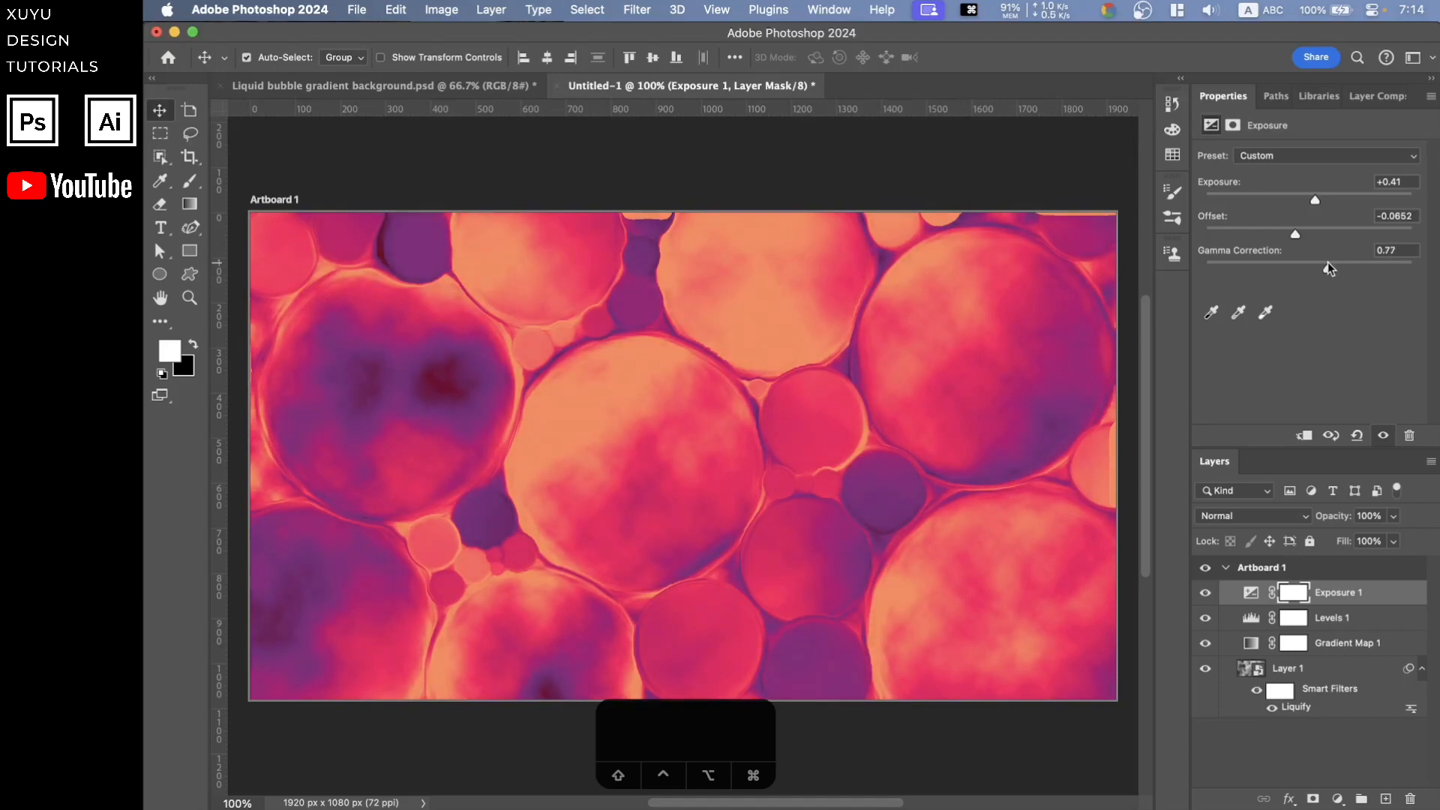
In the Levels 1 layer, set the black input to 0 and the white output to 221
left_click(1360, 617)
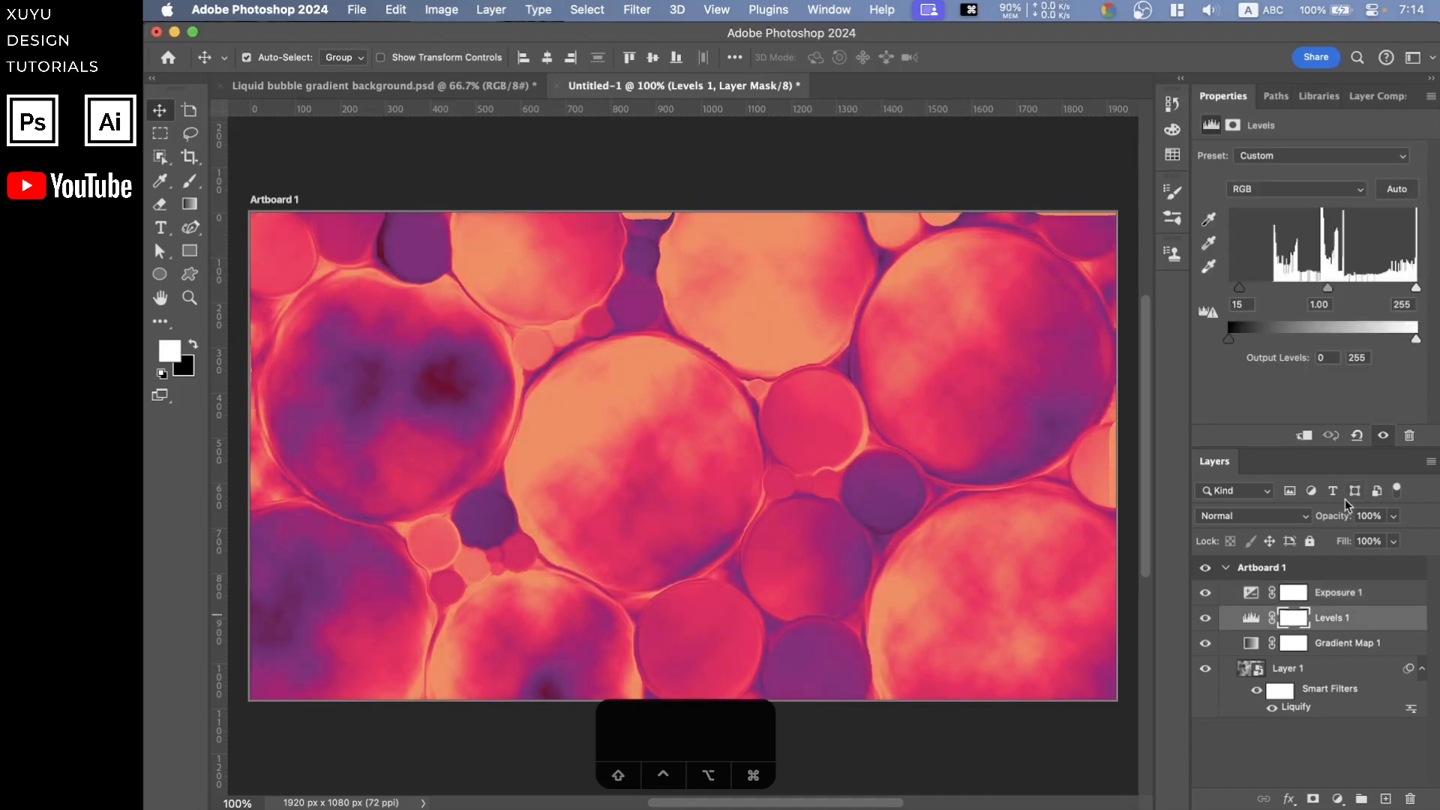
left_click_drag(1417, 345, 1397, 340)
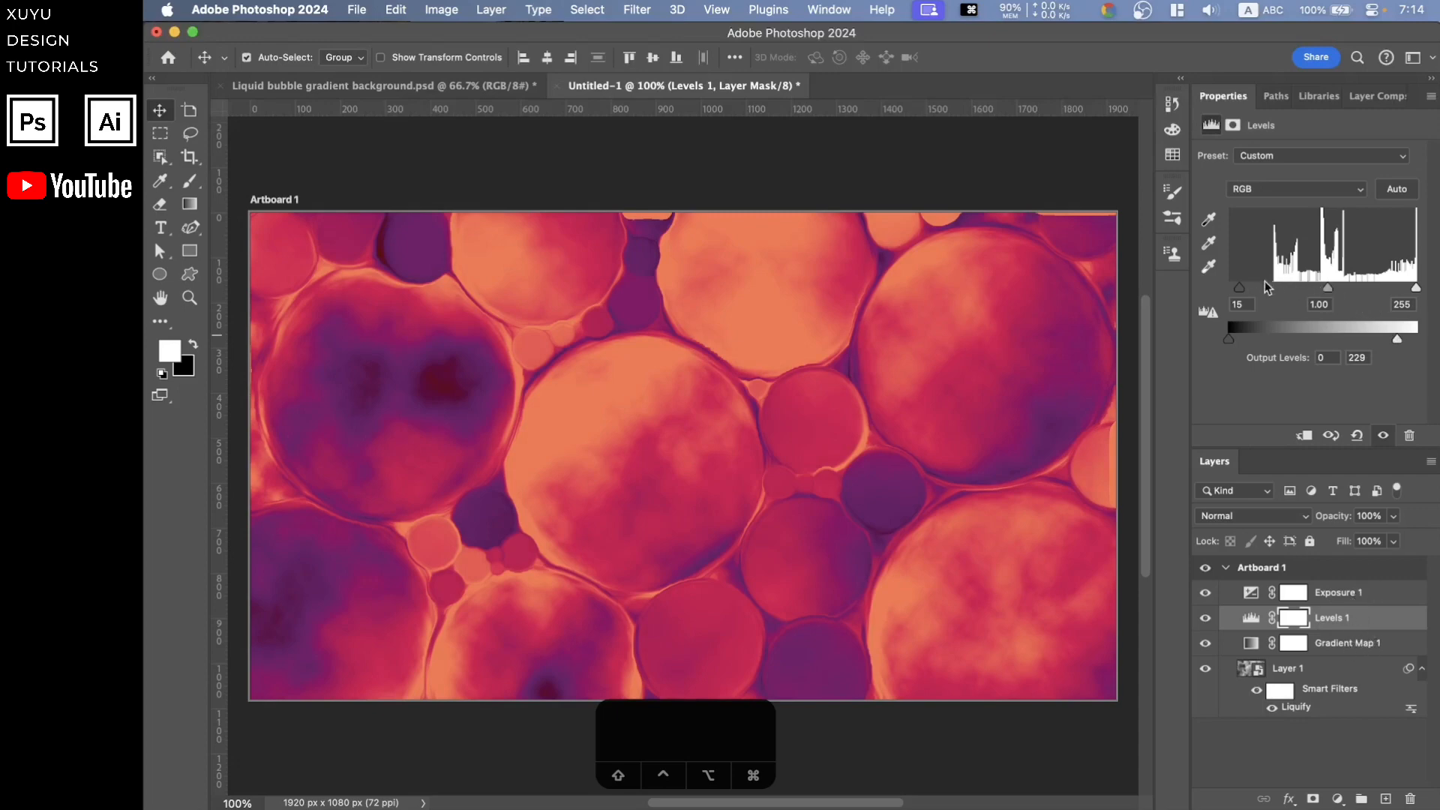
mouse_move(1239, 288)
left_mouse_down()
mouse_move(1266, 289)
mouse_move(1212, 289)
left_mouse_up()
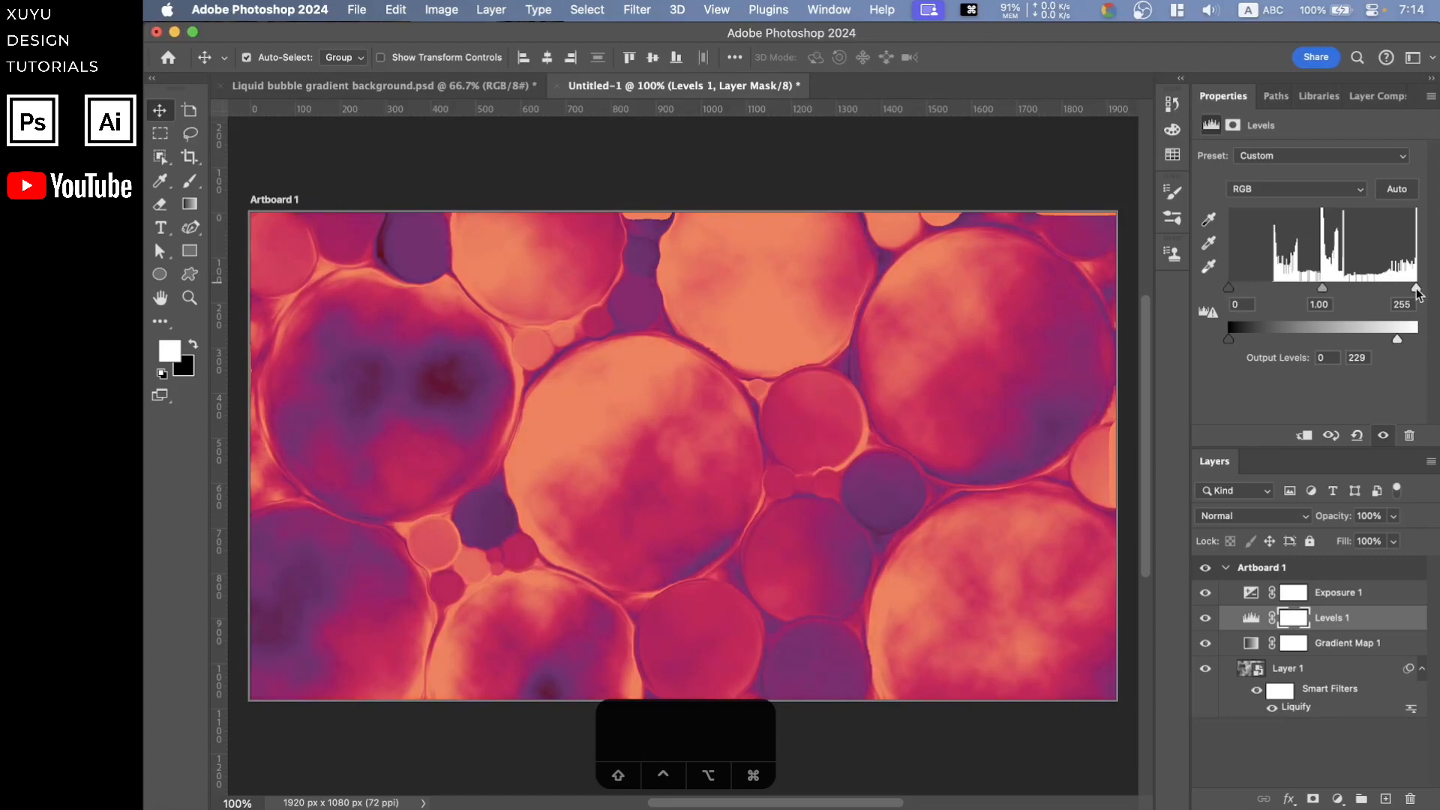
left_click_drag(1416, 288, 1393, 341)
left_click(1049, 747)
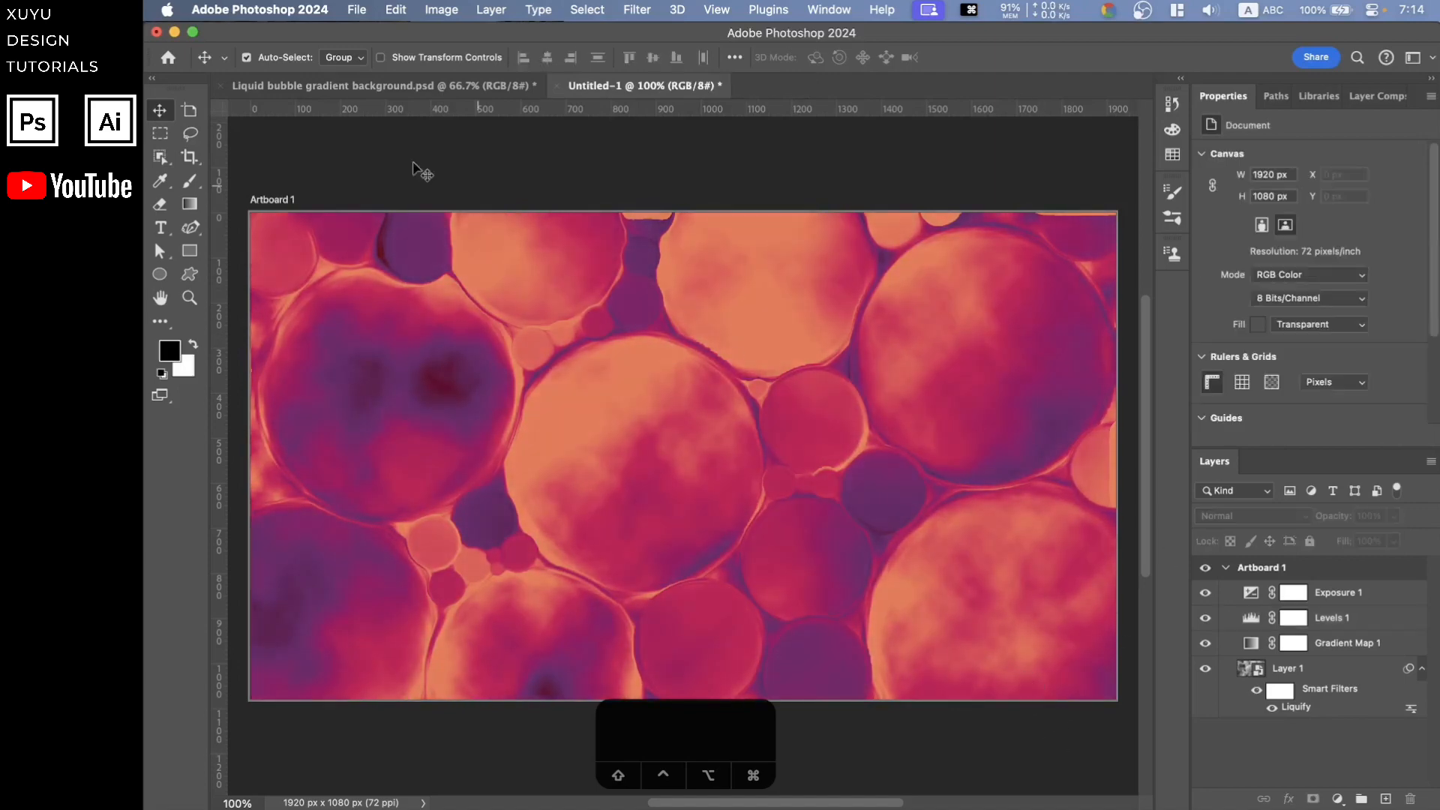
Copy the elements group from Liquid bubble gradient background.psd and paste it into the Untitled-1 artboard
left_click(421, 89)
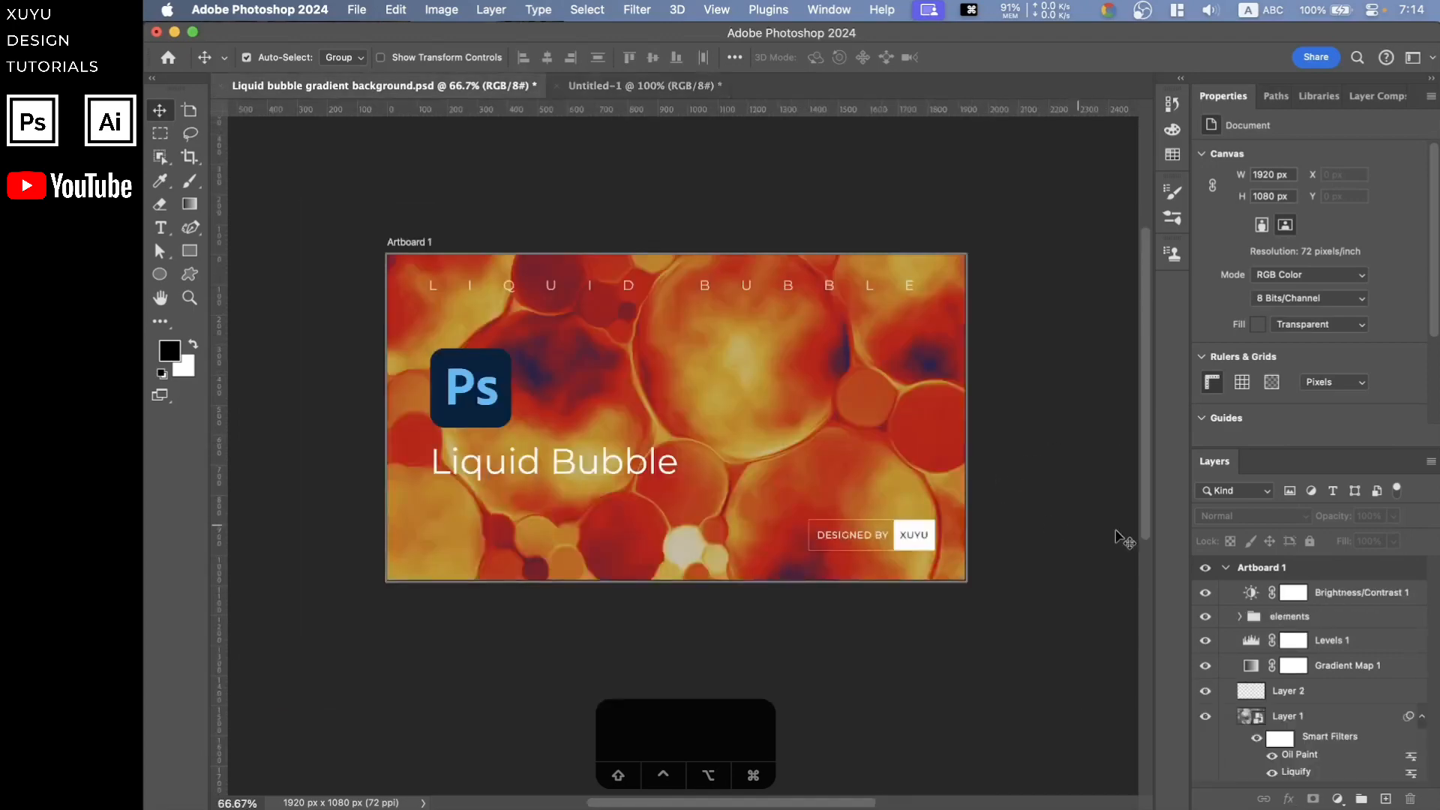
left_click(1340, 620)
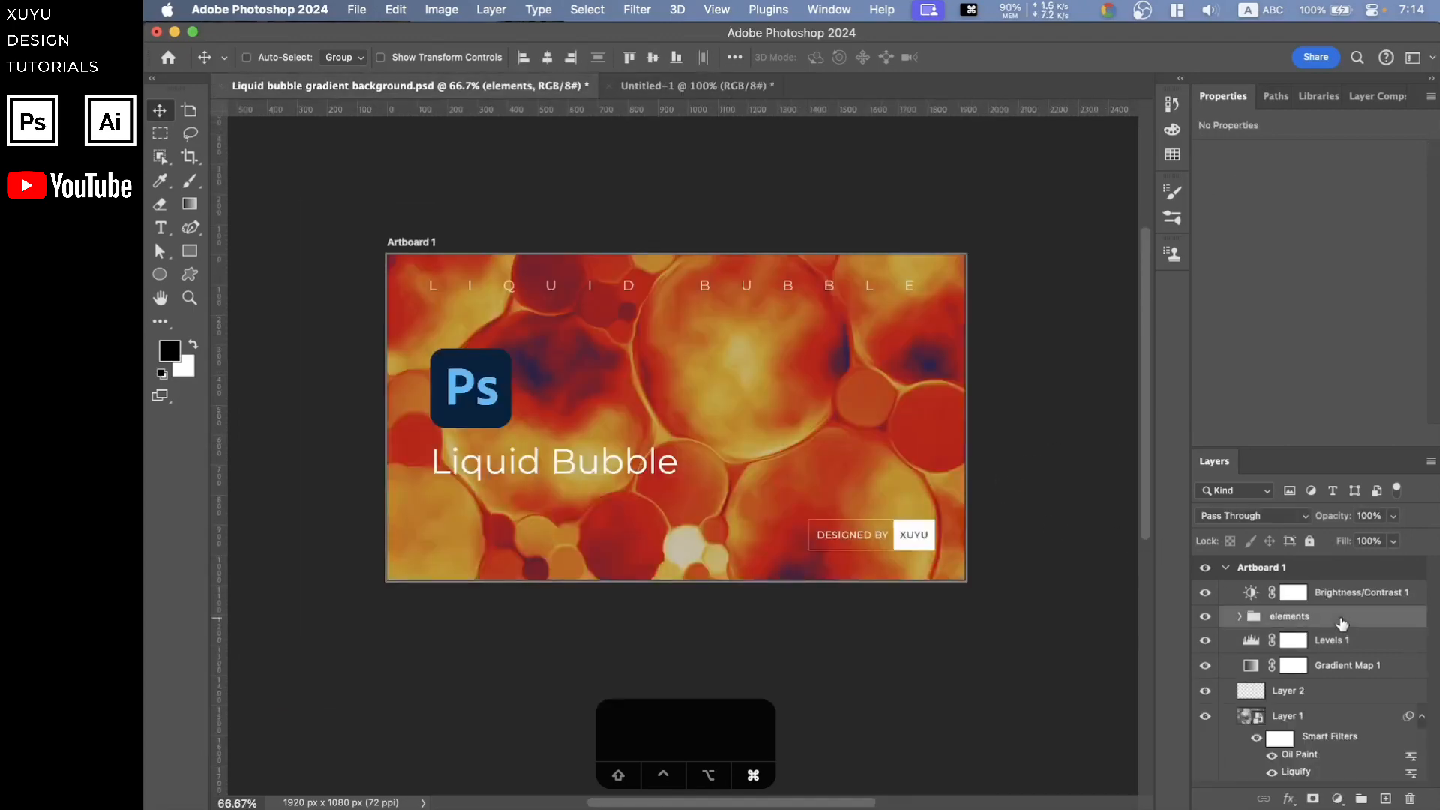
left_click(697, 86)
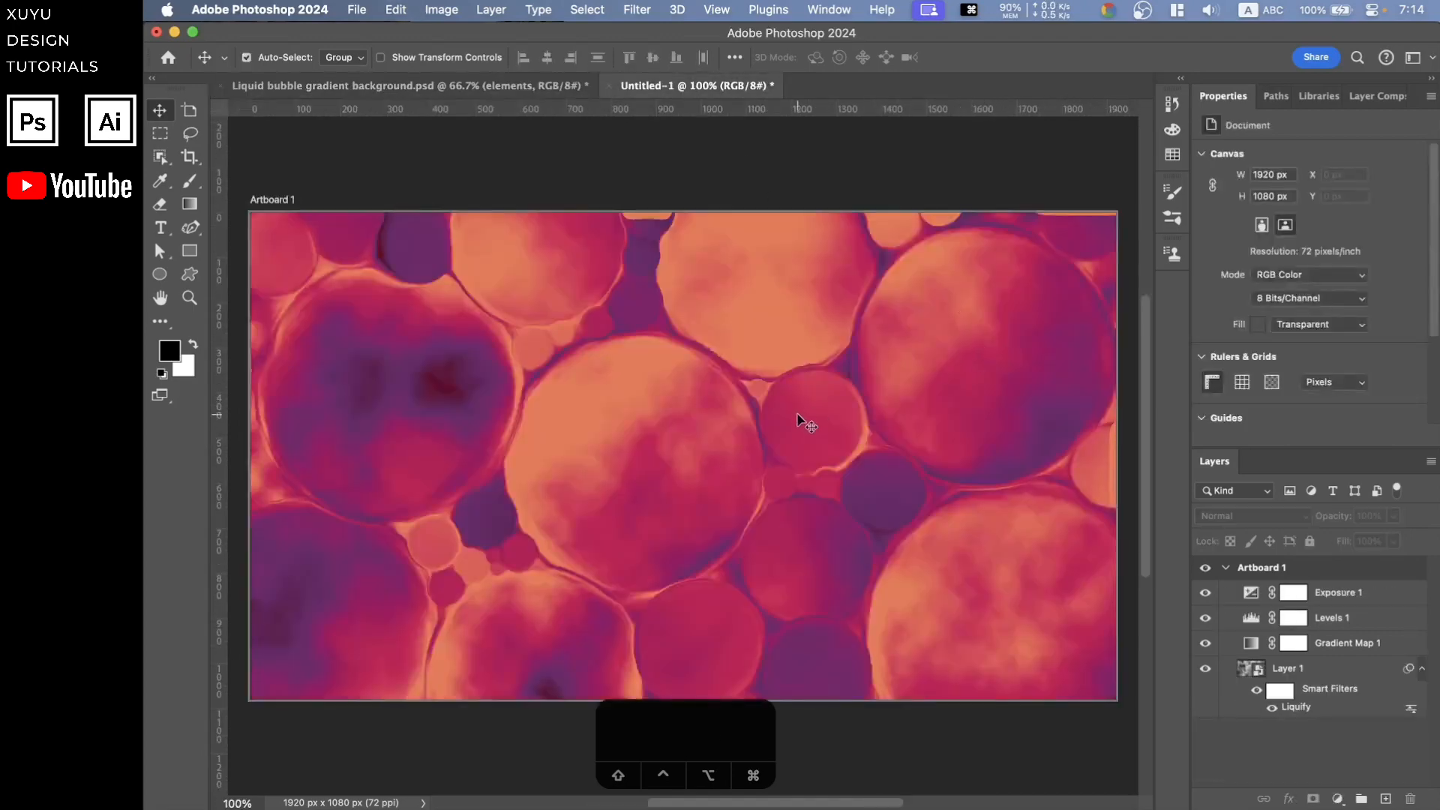
key("super+v")
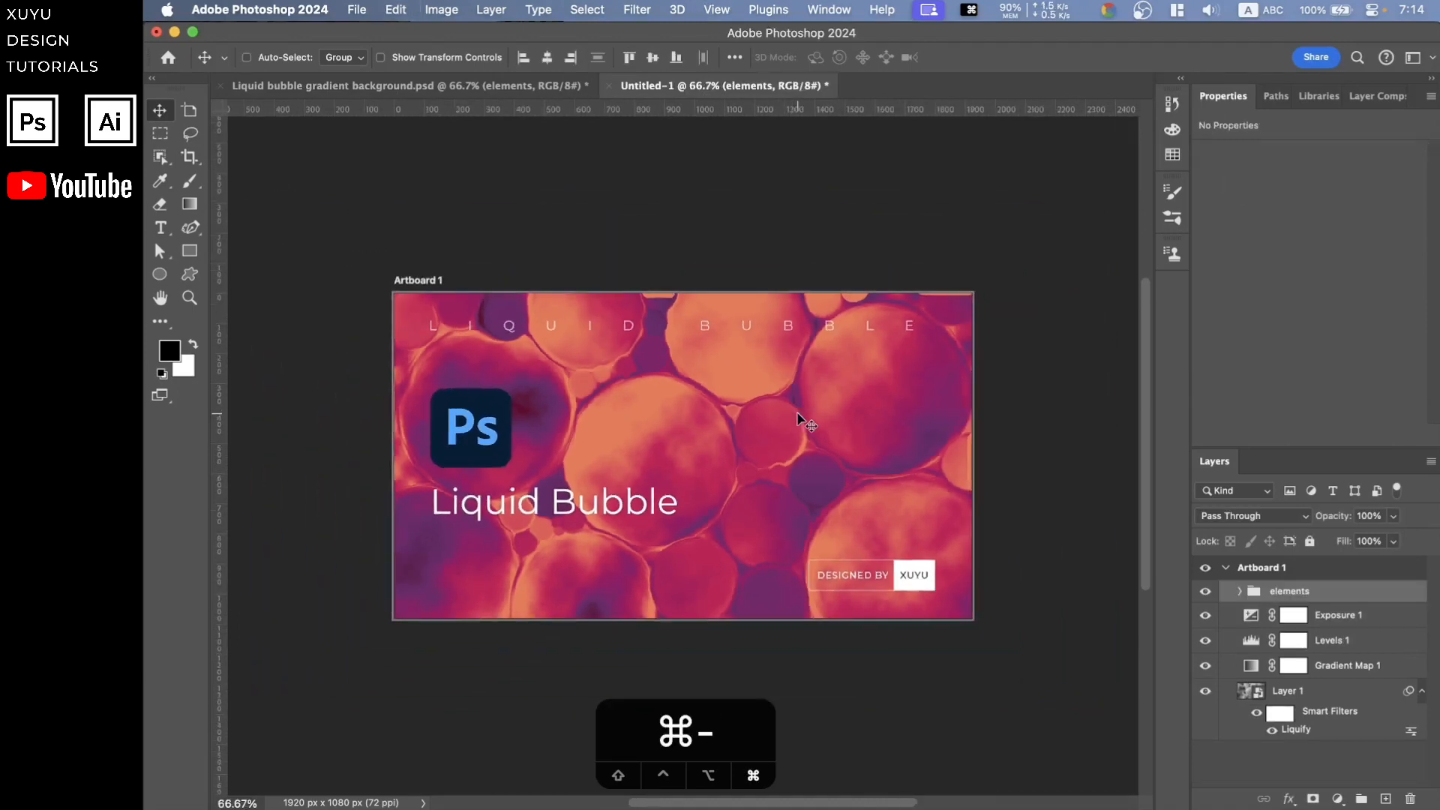
key("super+minus")
Lower the Levels 1 white output to 217 and deselect the layers
left_click(1375, 619)
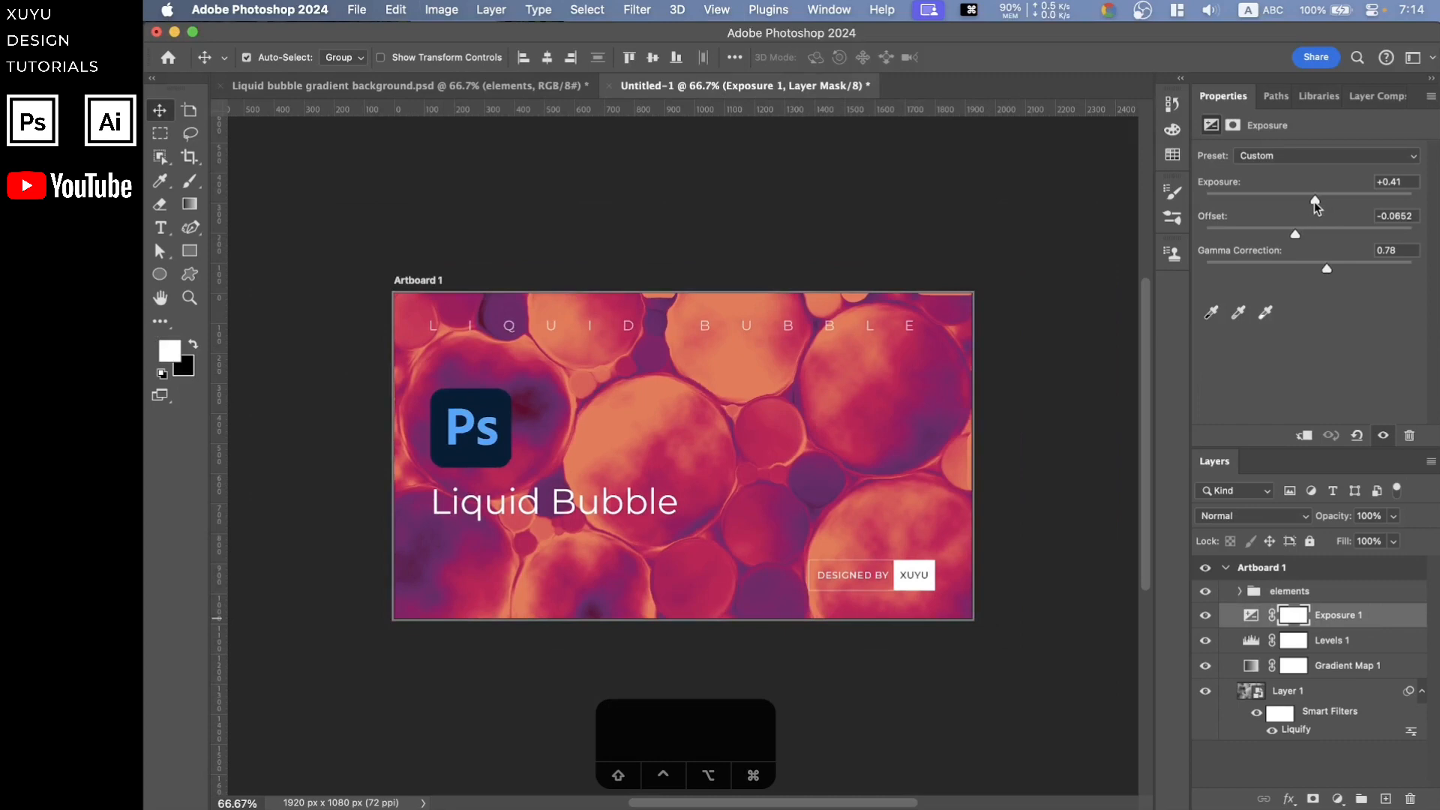
left_click(1373, 644)
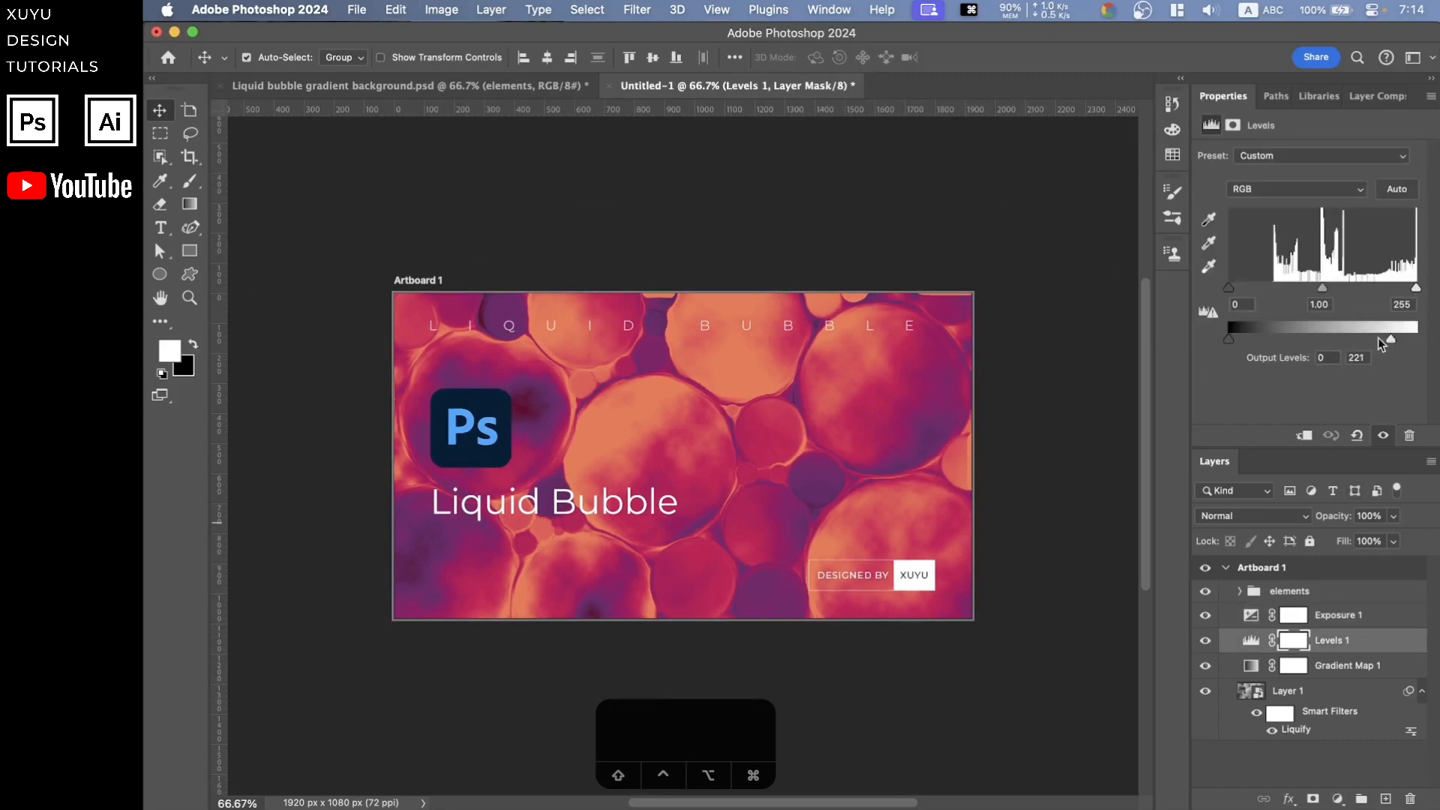
left_click_drag(1381, 342, 1389, 344)
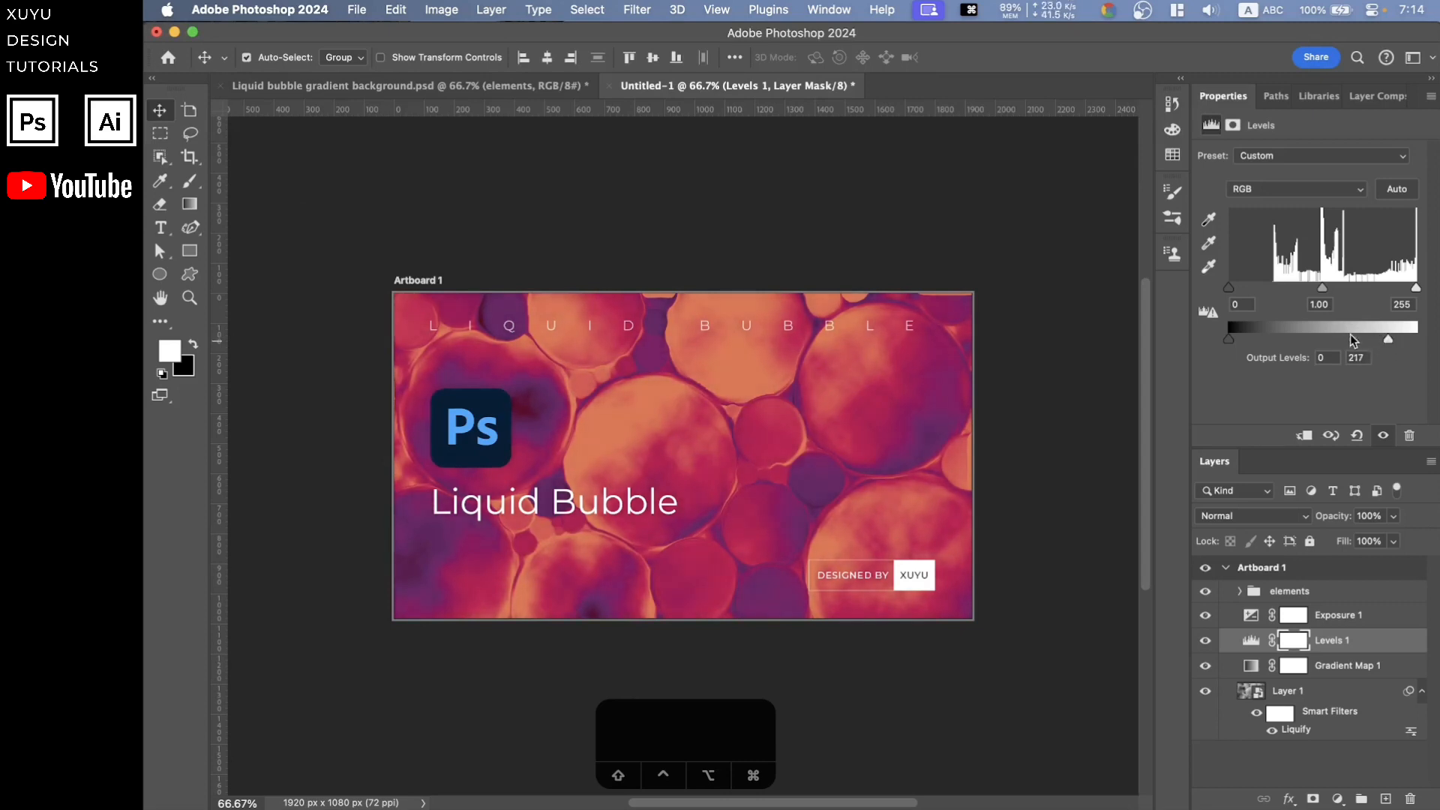
left_click(847, 204)
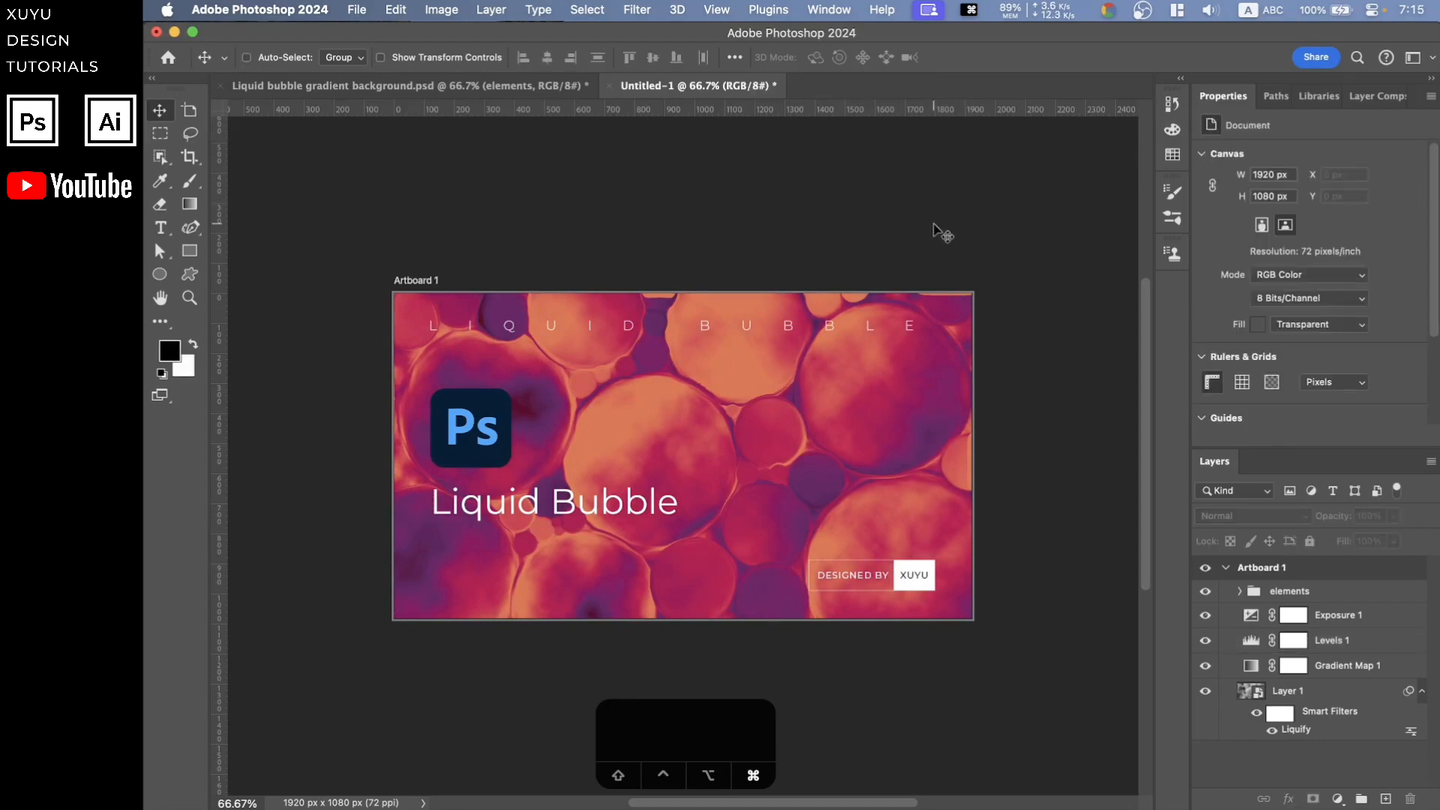
key("super+1")
key("space")
mouse_move(694, 384)
left_mouse_down()
mouse_move(791, 331)
mouse_move(710, 366)
left_mouse_up()
mouse_move(849, 345)
left_mouse_down()
mouse_move(736, 406)
mouse_move(847, 371)
left_mouse_up()
left_click(1142, 10)
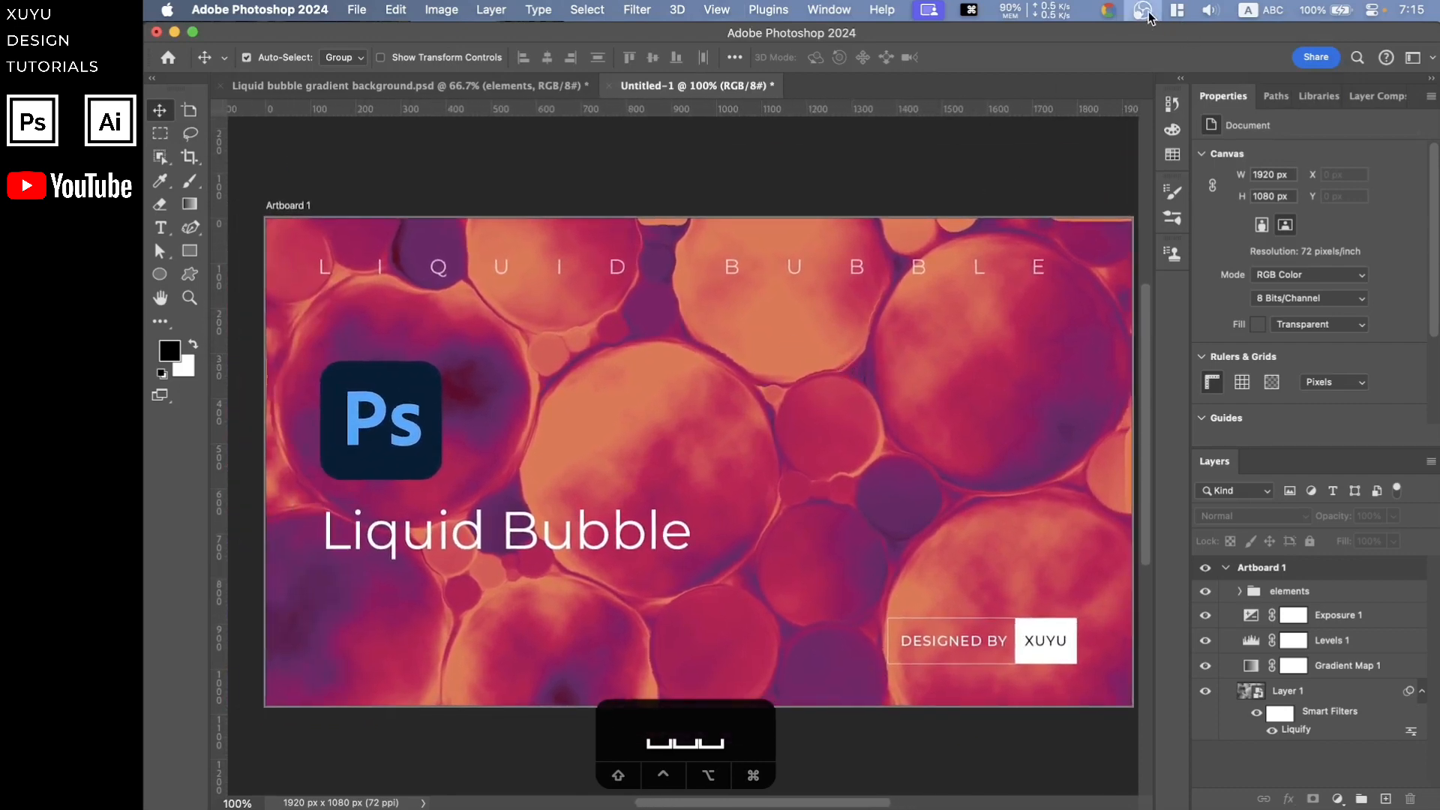
left_click(1193, 117)
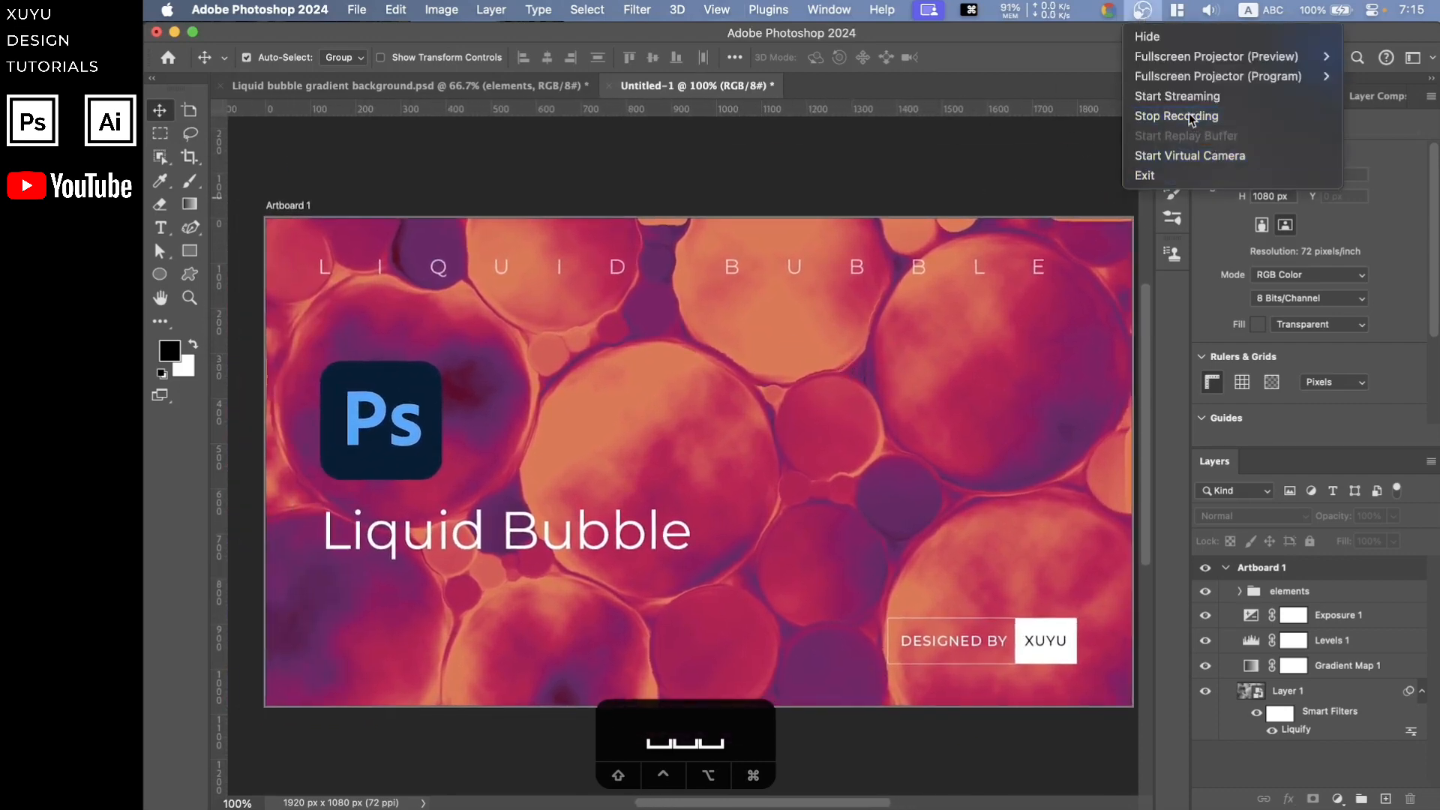